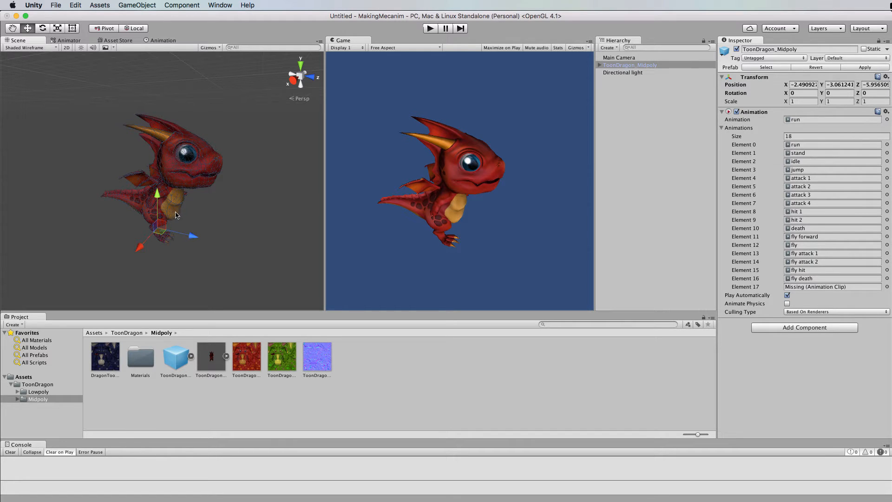
Step: Look over the Toon Dragon page in the Asset Store and the Animator window, and return to the scene view
click(118, 40)
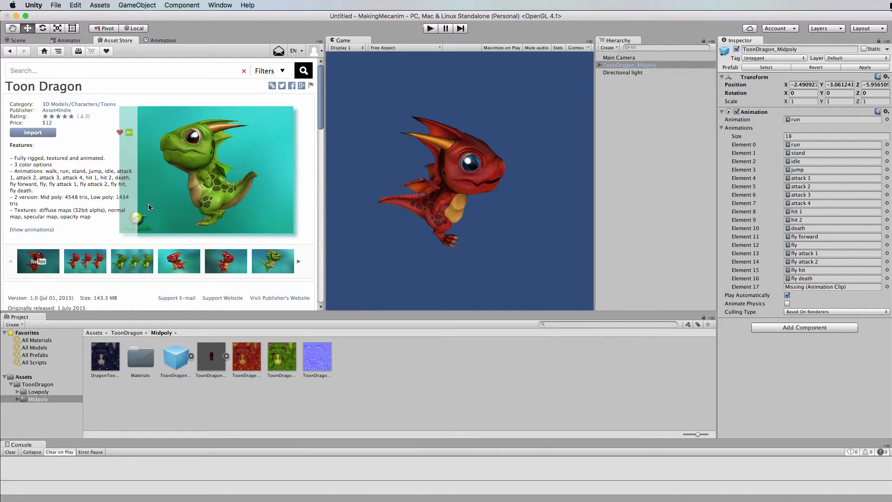
click(70, 41)
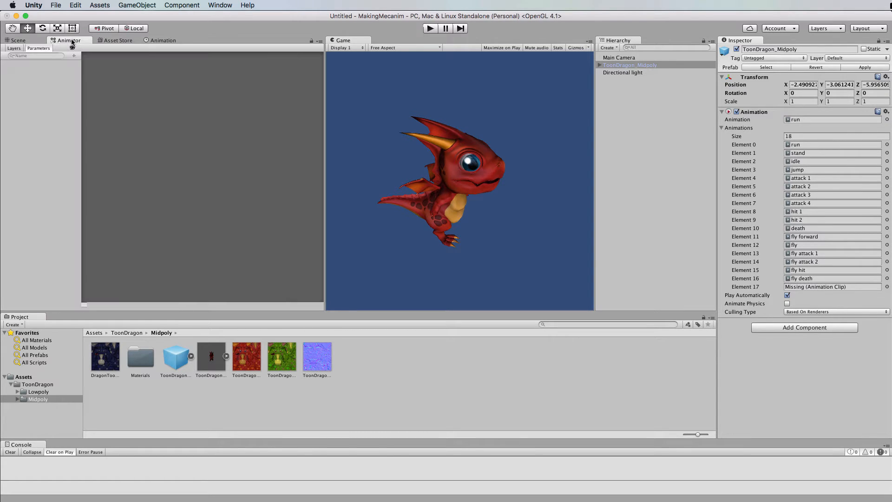
click(19, 41)
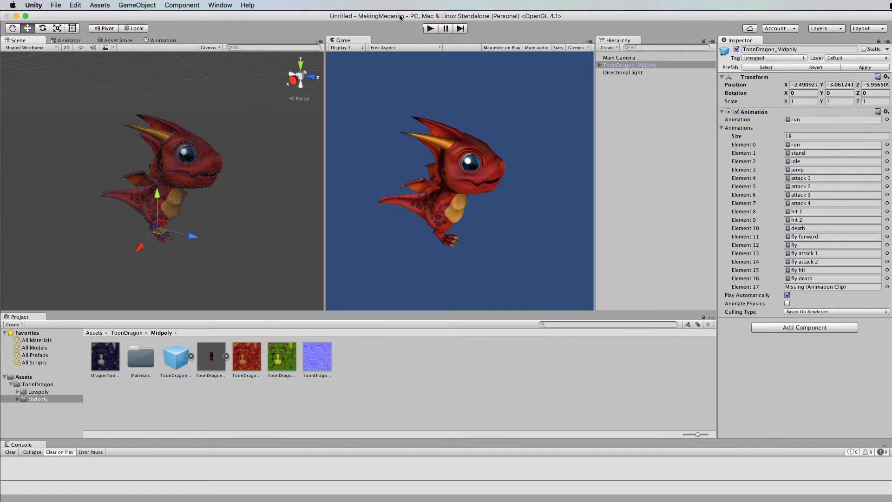
Step: Play the scene to preview the dragon's run animation, and stop playback
click(431, 28)
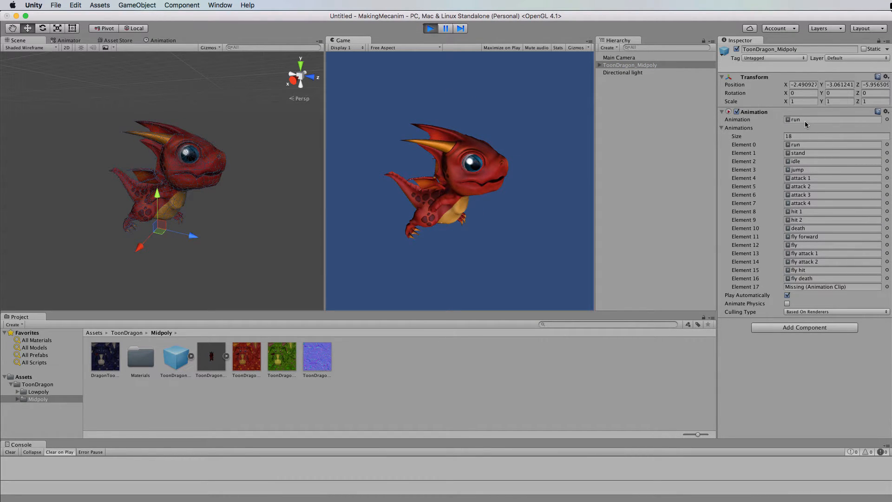
click(431, 29)
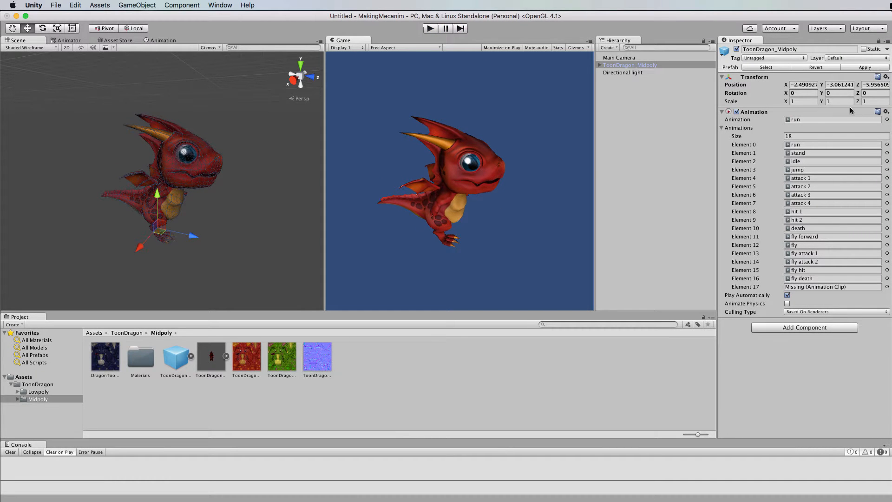
Step: Set the default clip of the dragon's Animation component to fly
click(887, 119)
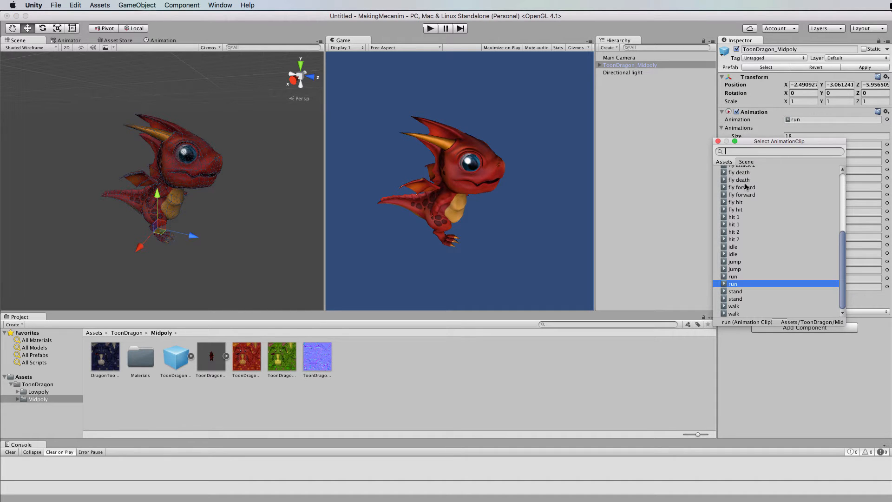
scroll(742, 219, up, 2)
scroll(741, 219, up, 3)
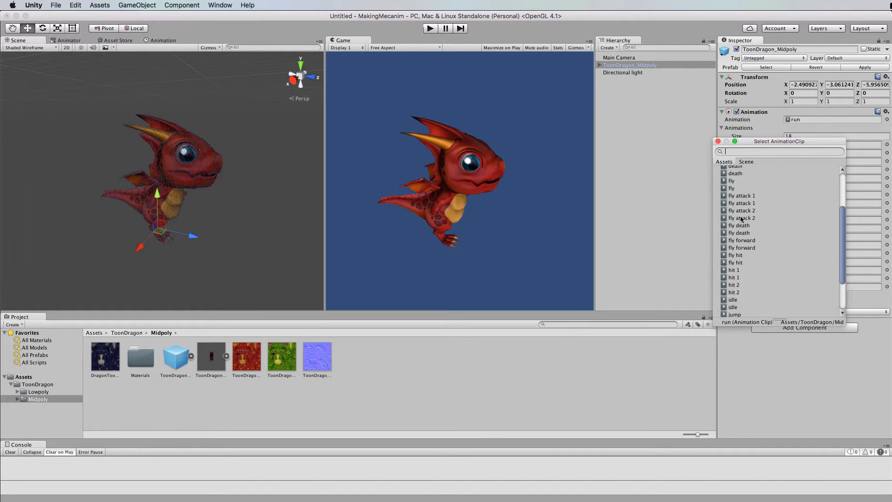
click(733, 181)
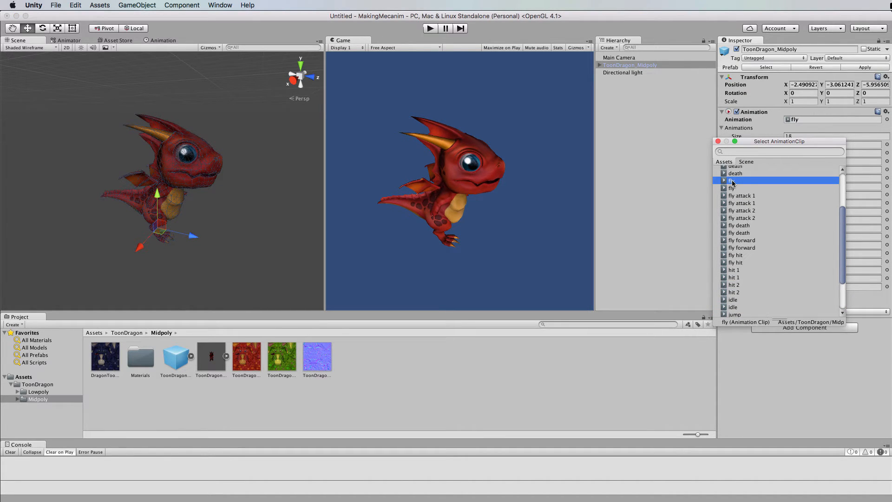
click(718, 142)
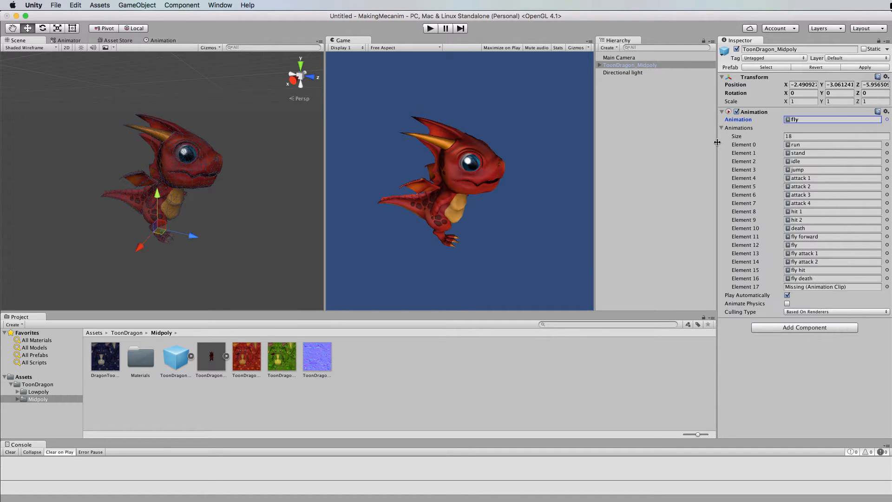
Step: Run the scene twice to preview the dragon's fly animation, stopping playback each time
click(430, 29)
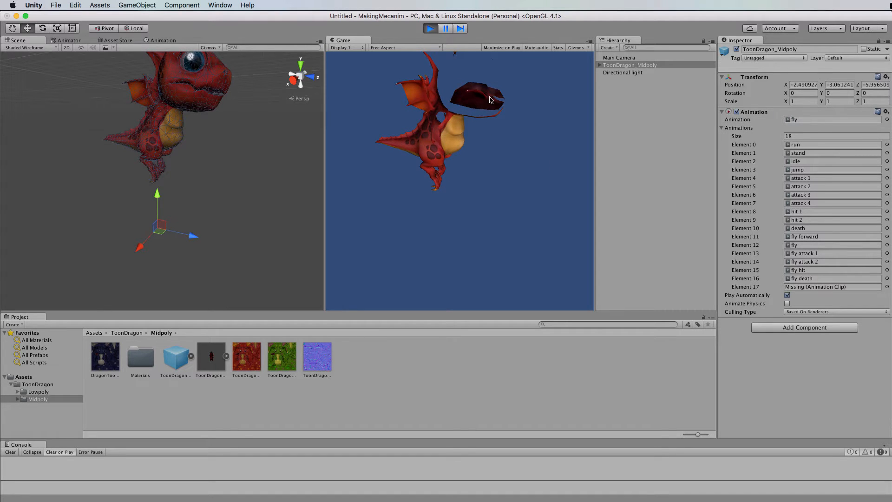
click(430, 29)
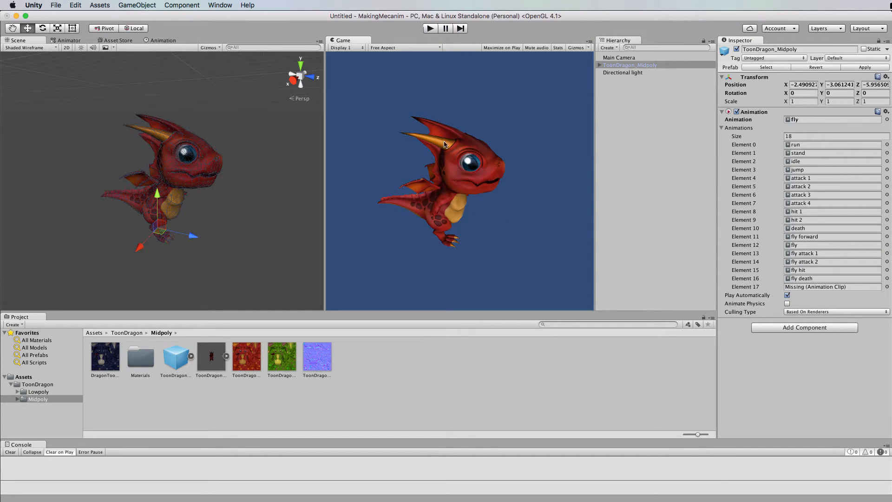
click(430, 28)
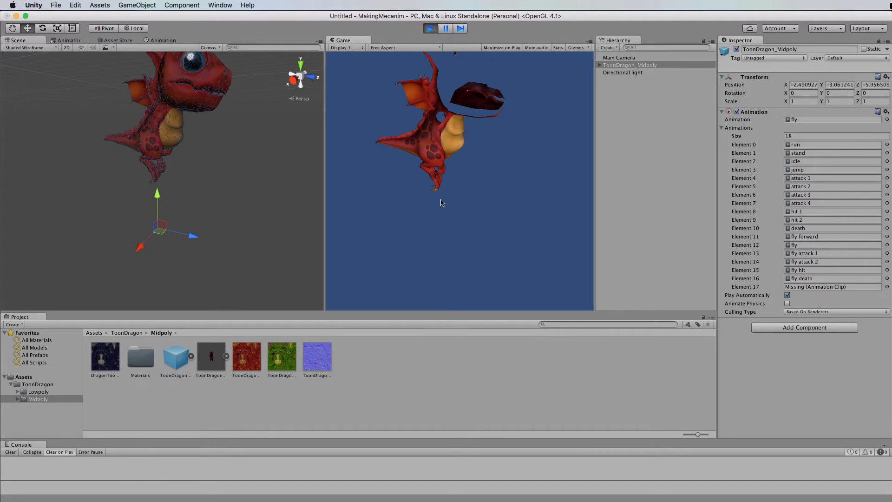
click(430, 29)
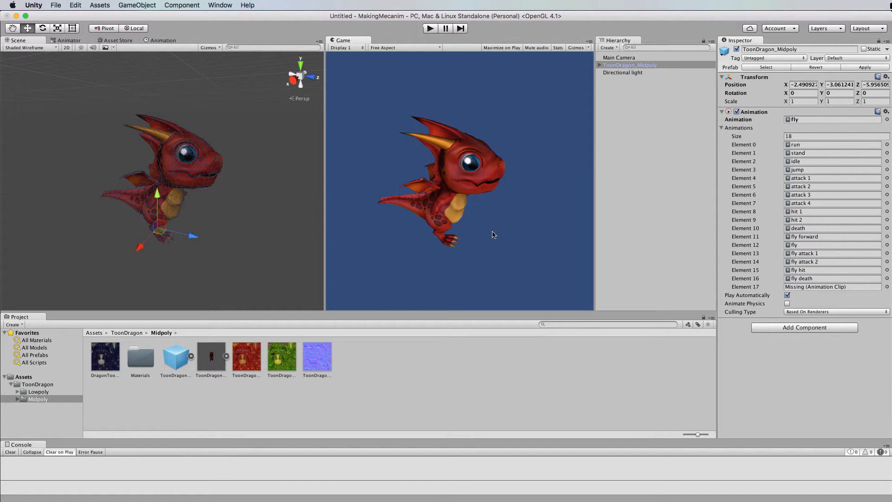
Step: Add an Animator component to ToonDragon_Midpoly and disable its Animation component
click(623, 65)
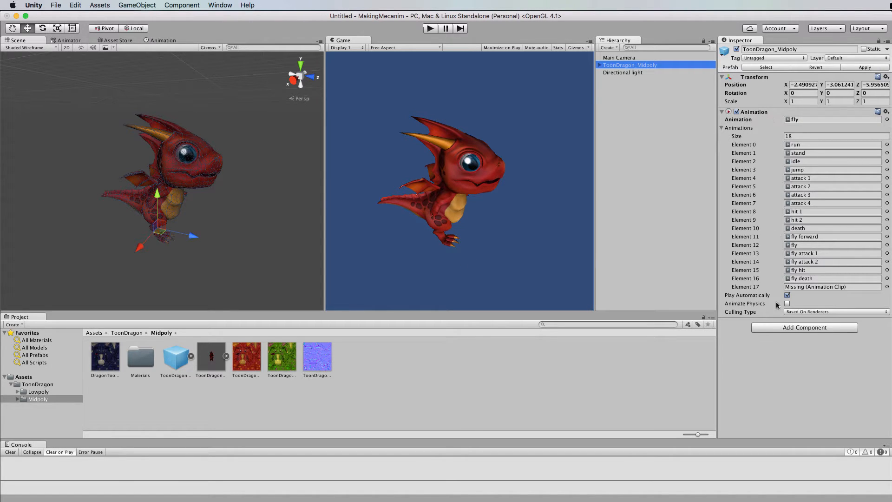
click(784, 329)
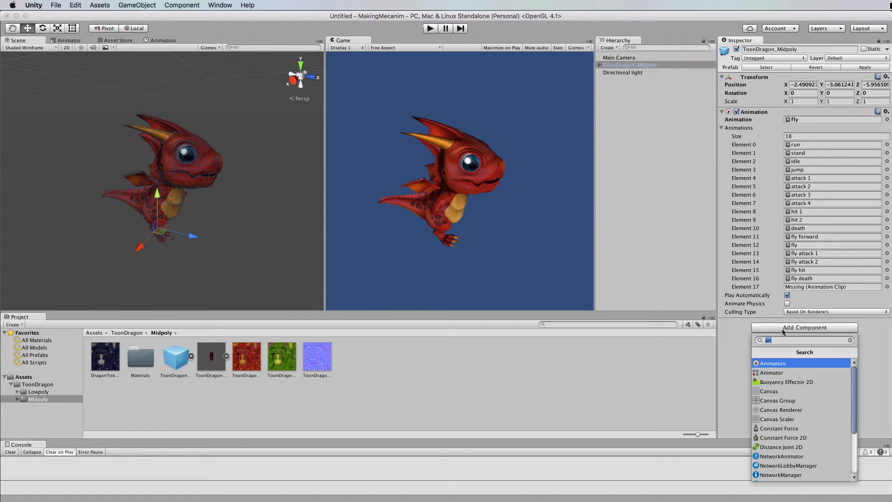
click(772, 372)
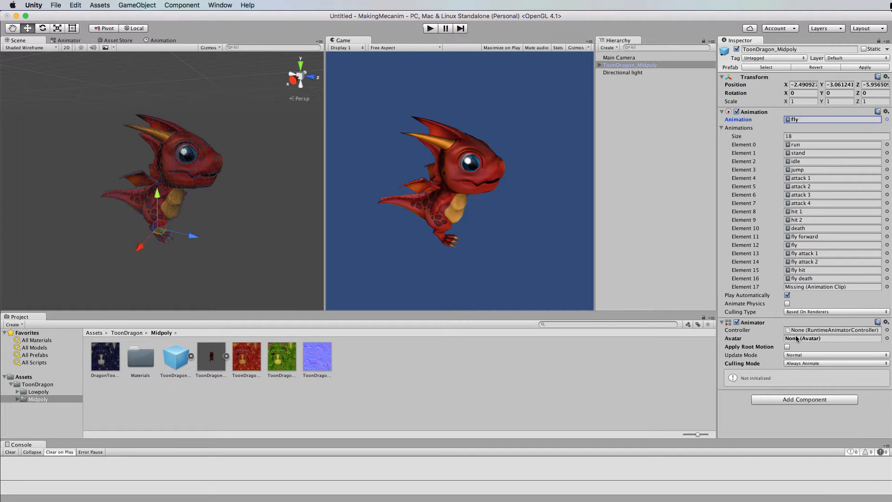
click(737, 112)
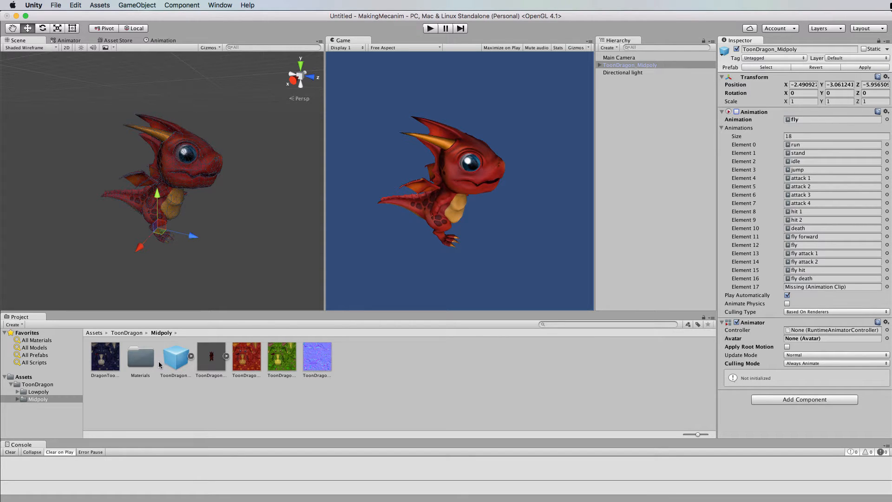
Step: Review the model, rig and animation import settings of the ToonDragon_MidPoly model file
click(210, 359)
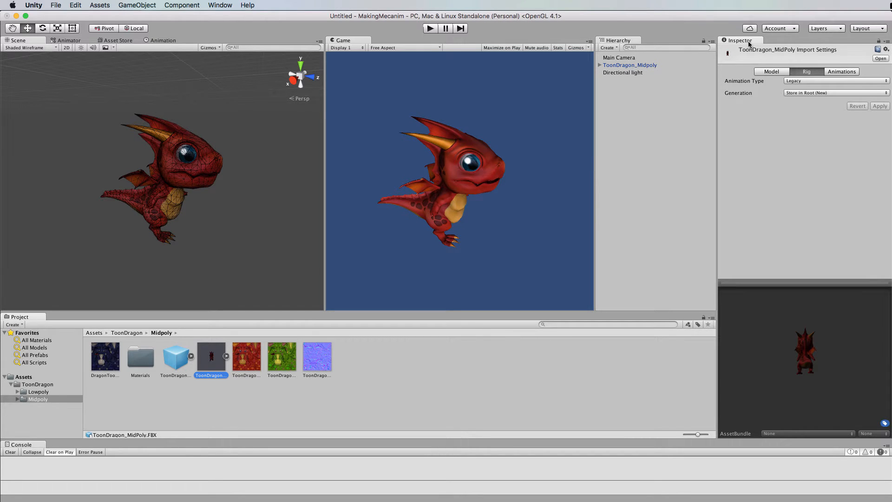
click(776, 72)
click(803, 71)
click(840, 73)
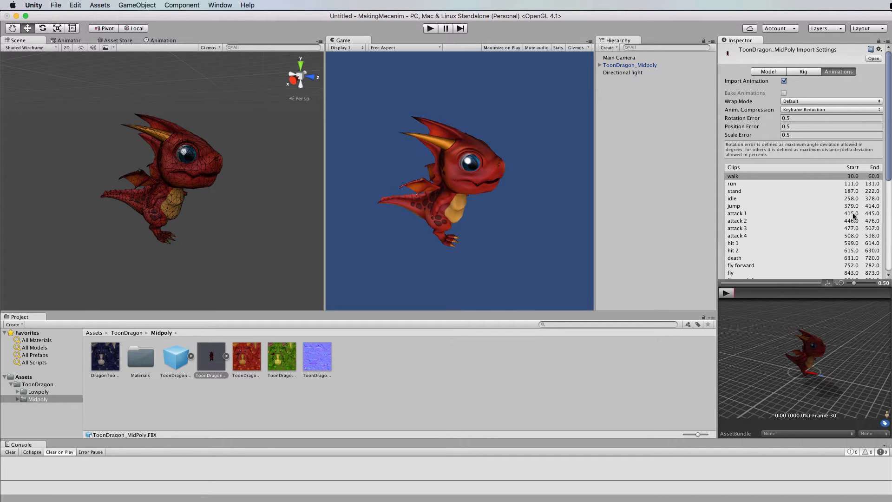
Step: Set the rig's Animation Type to Generic for the ToonDragon_MidPoly model and apply the import settings
click(810, 72)
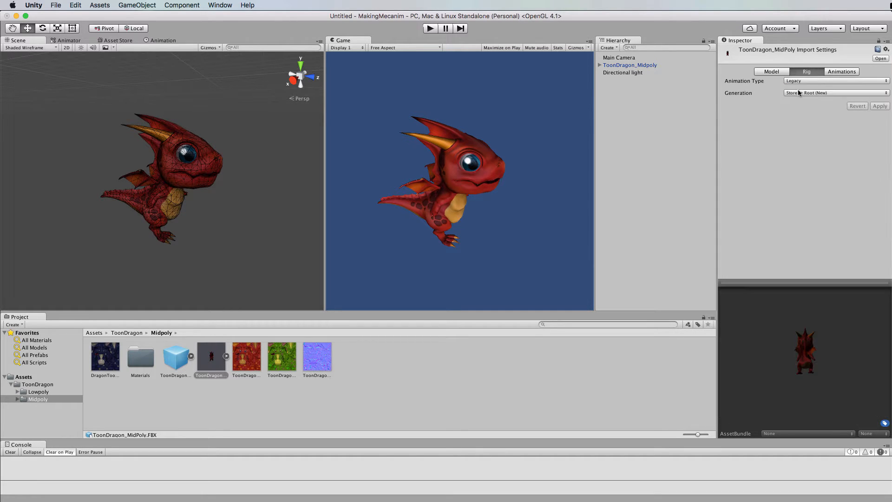
click(813, 81)
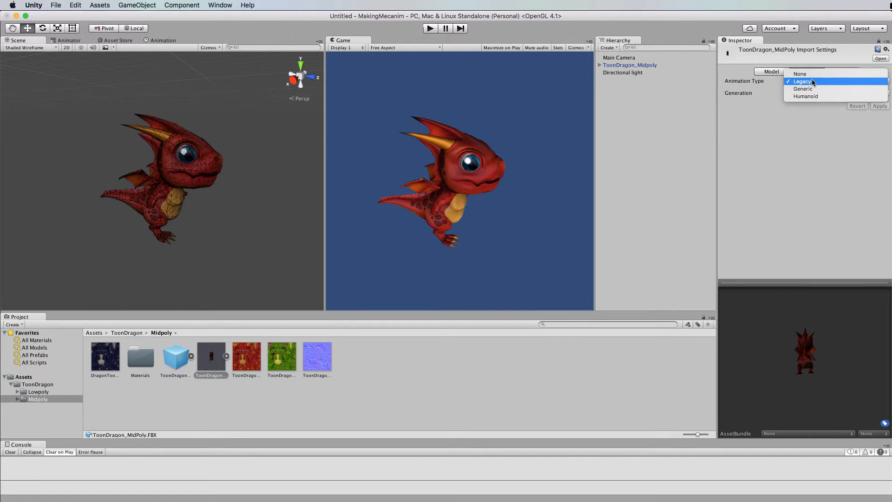
click(812, 82)
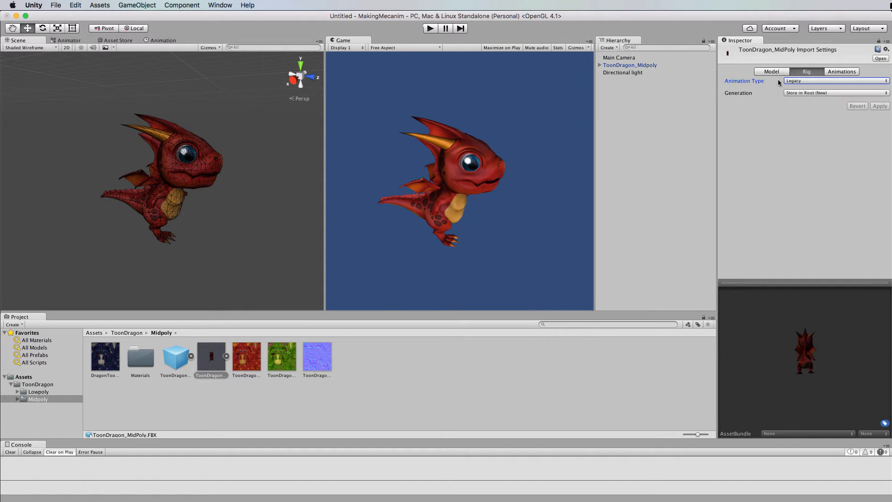
click(808, 83)
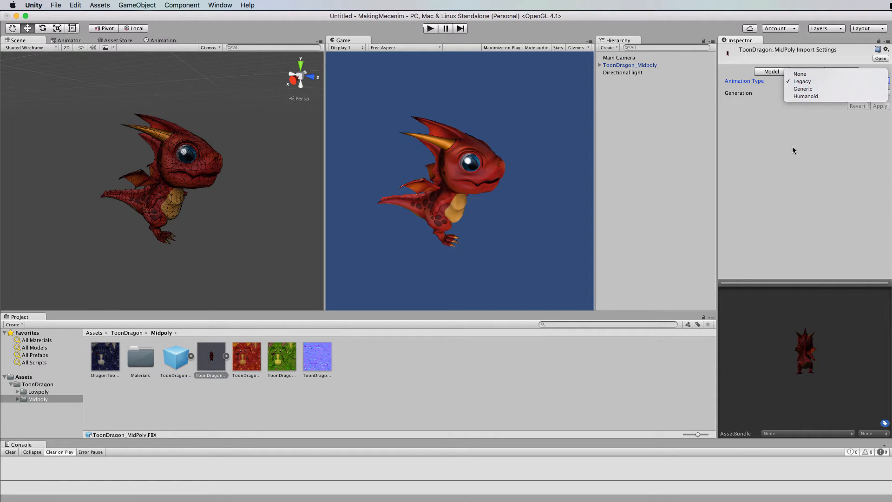
click(810, 88)
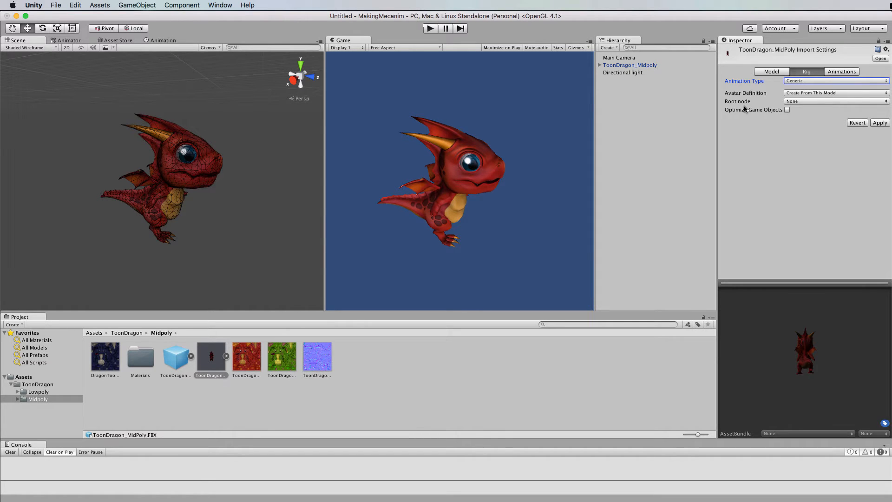
click(885, 123)
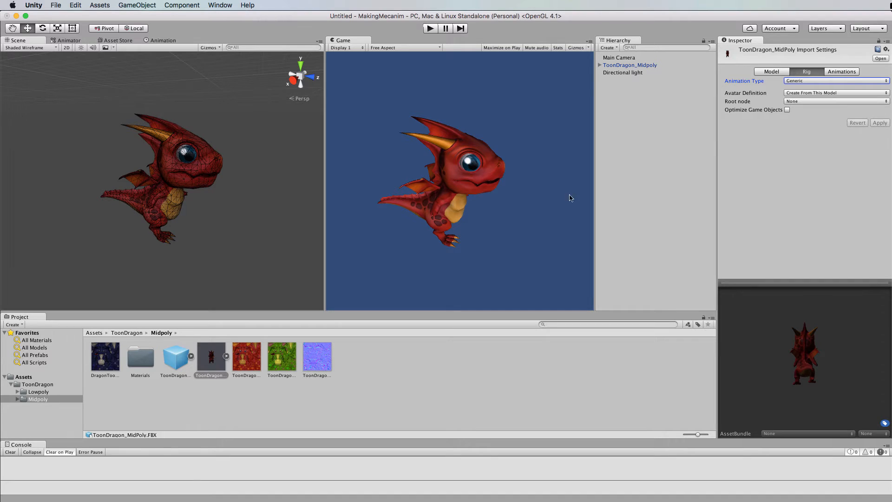
Step: Assign the ToonDragon_MidPolyAvatar from the model's sub-assets as the Avatar of the ToonDragon_Midpoly object's Animator
click(227, 357)
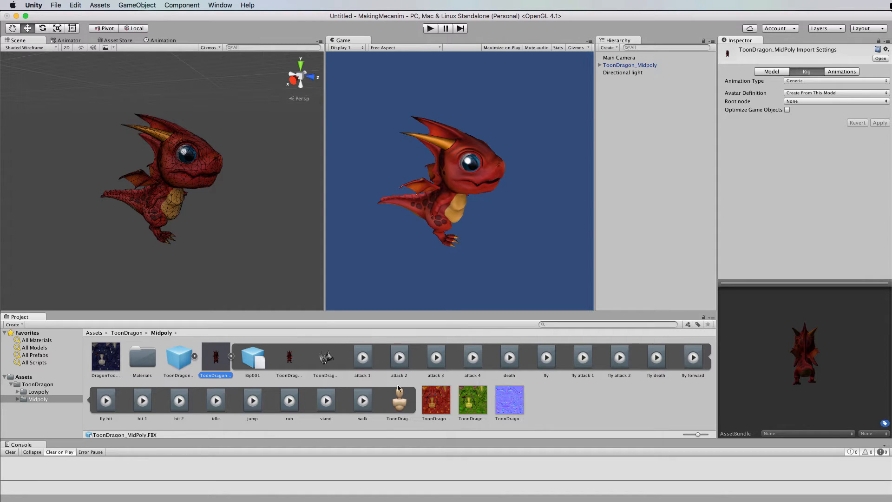
click(401, 409)
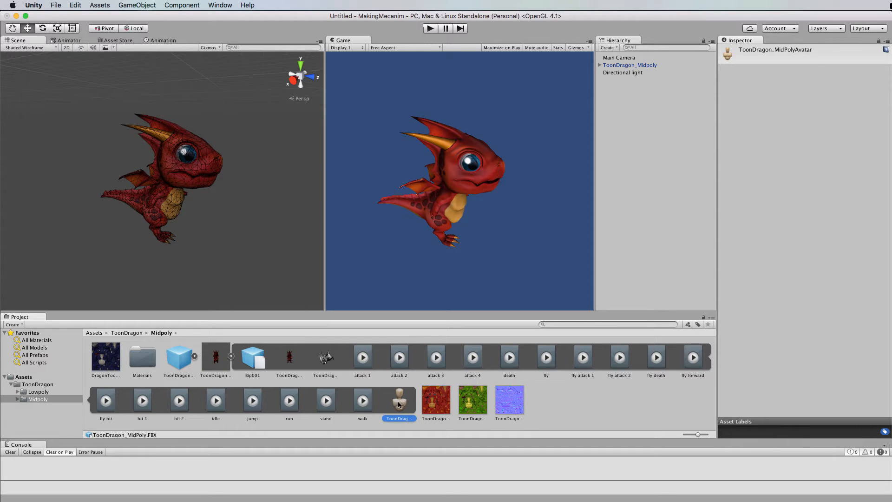
click(627, 67)
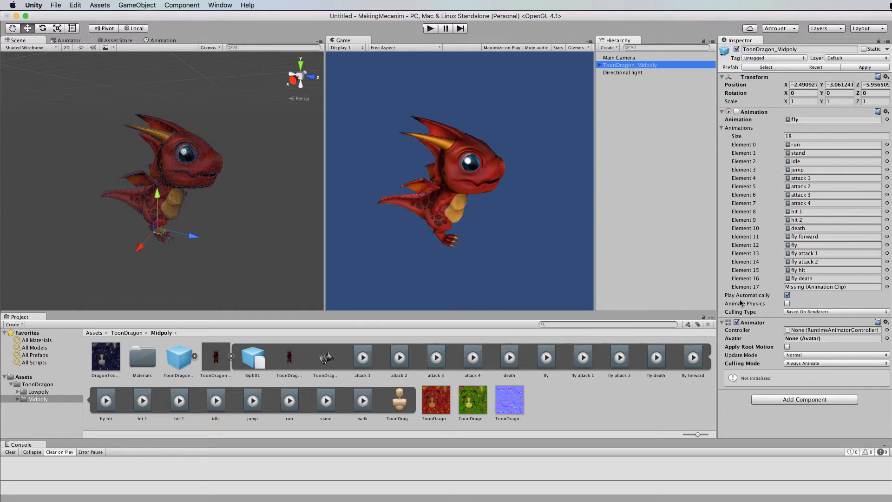
drag(401, 406, 795, 341)
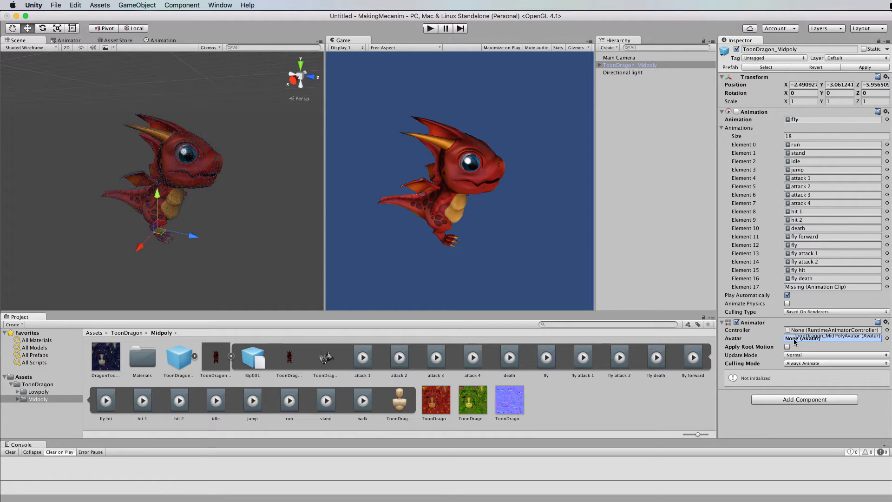
drag(794, 341, 796, 342)
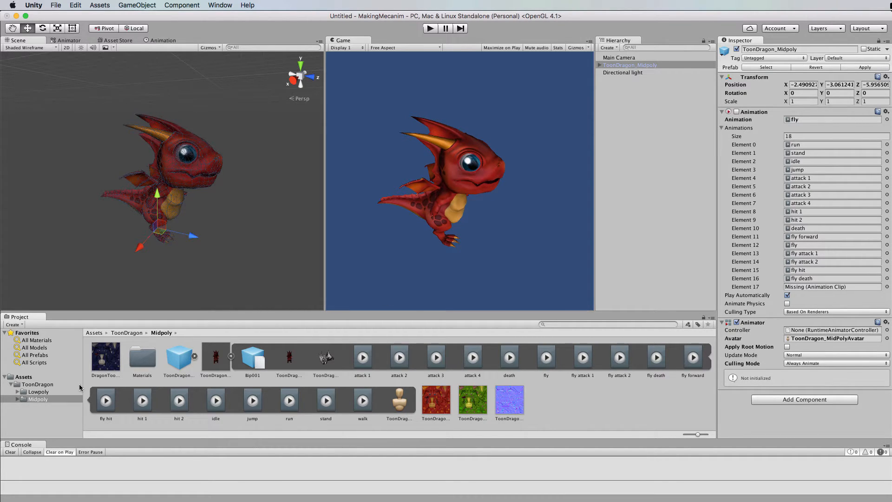
Step: Create an Animator Controller in the Midpoly folder and name it Dragon Controls
click(22, 325)
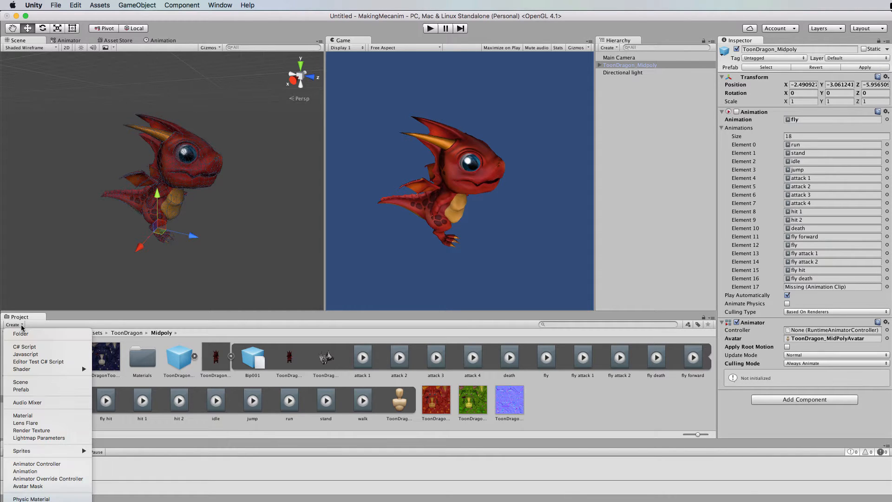
click(39, 465)
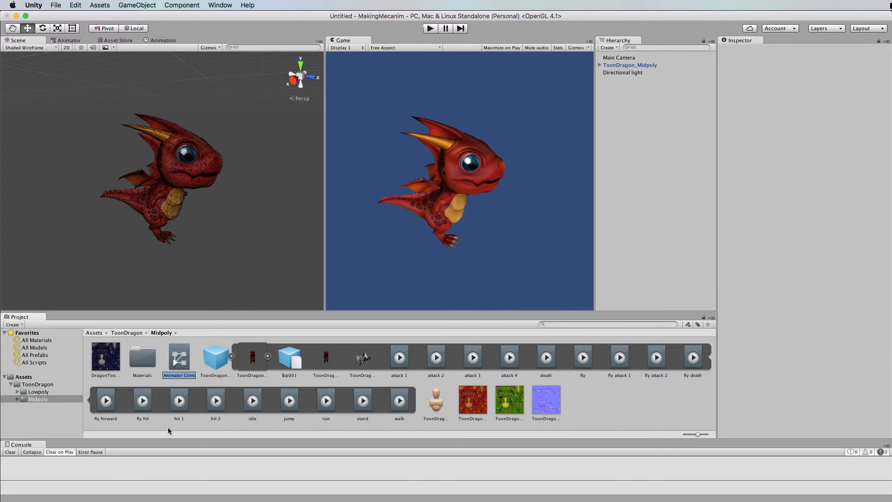
click(176, 375)
drag(164, 376, 214, 378)
text(New dra)
key(BackSpace)
key(BackSpace)
key(BackSpace)
text(Dragon)
text( Controls)
key(Return)
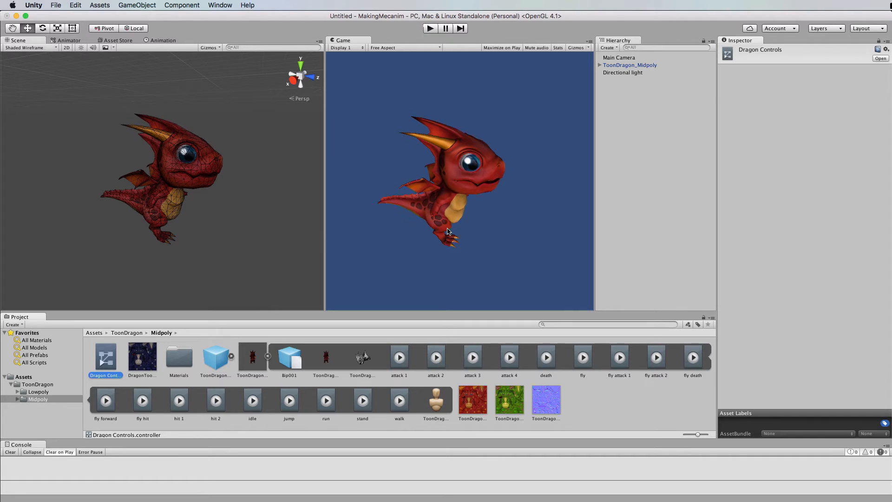
Step: Assign Dragon Controls as the Controller of the ToonDragon_Midpoly object's Animator
click(623, 66)
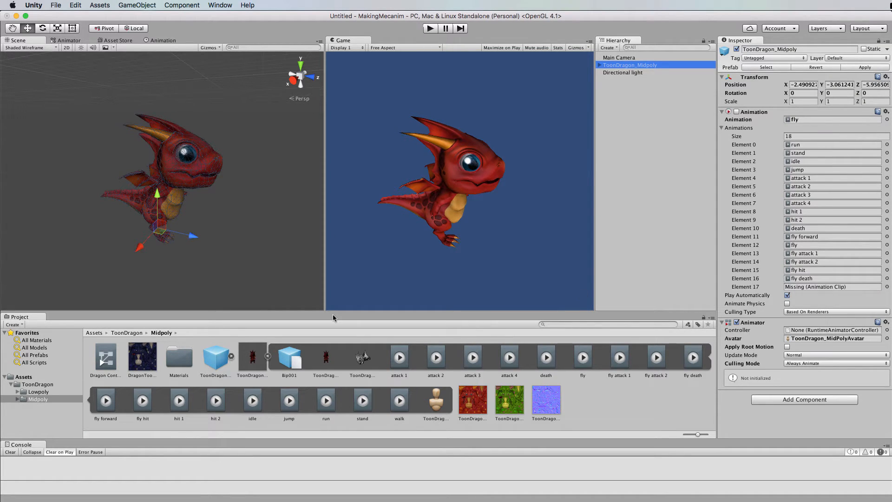
drag(108, 356, 828, 329)
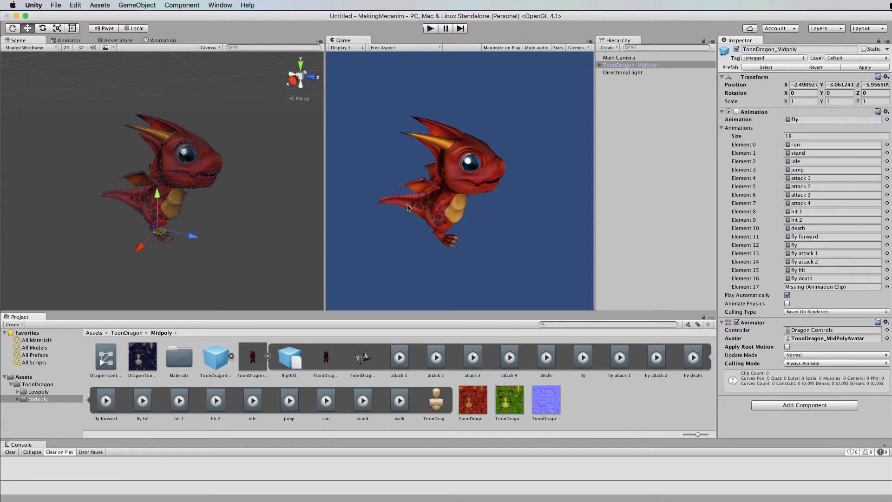
Step: Add the fly clip as the default state in the Dragon Controls state machine and play-test the scene
double_click(105, 358)
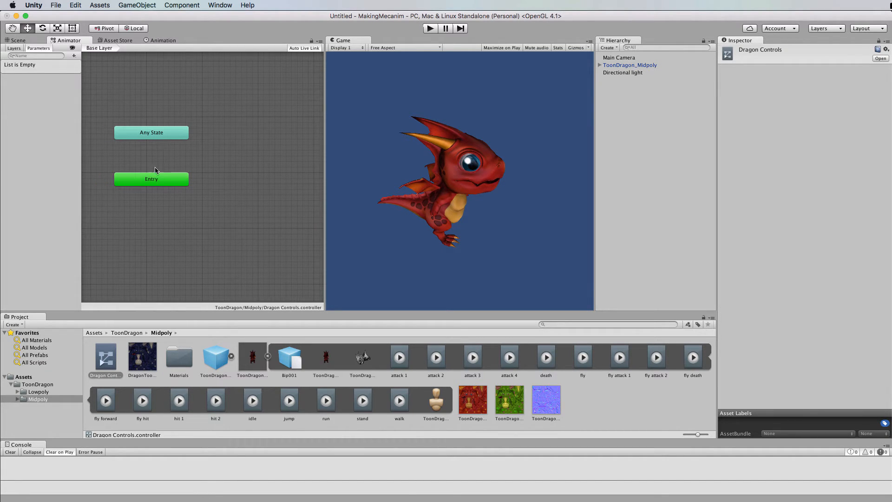
drag(169, 177, 168, 156)
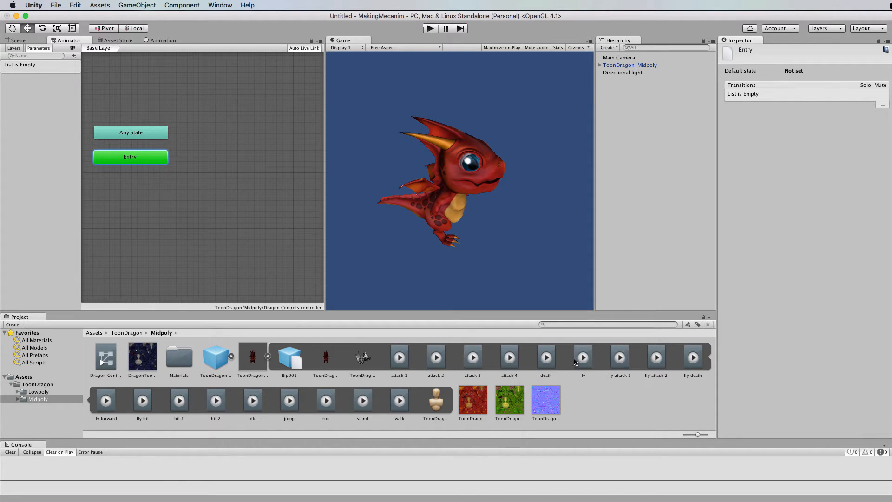
drag(584, 357, 238, 185)
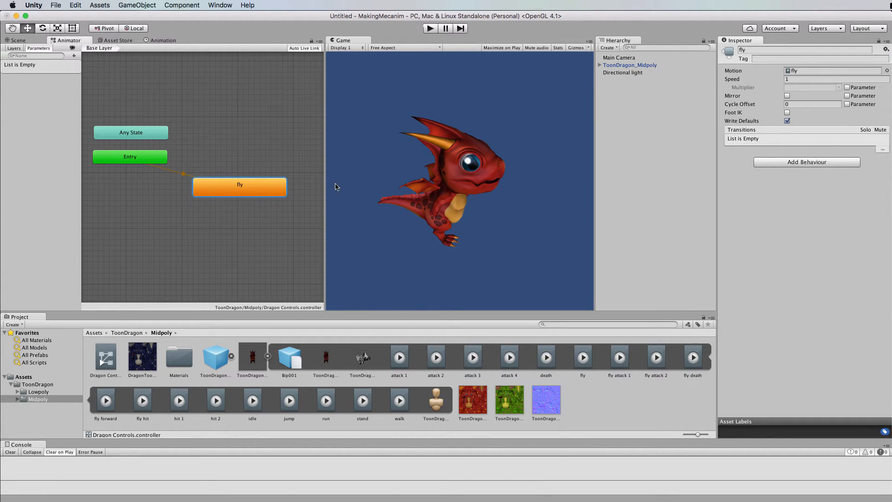
click(431, 29)
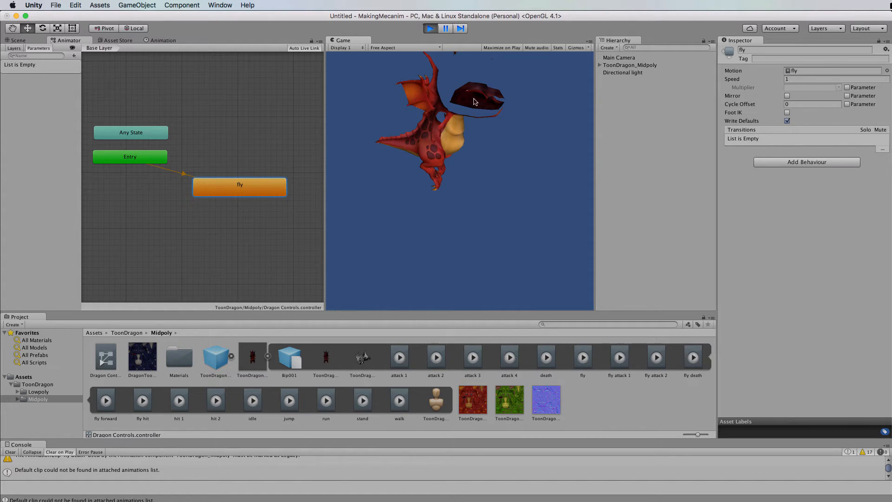
click(431, 29)
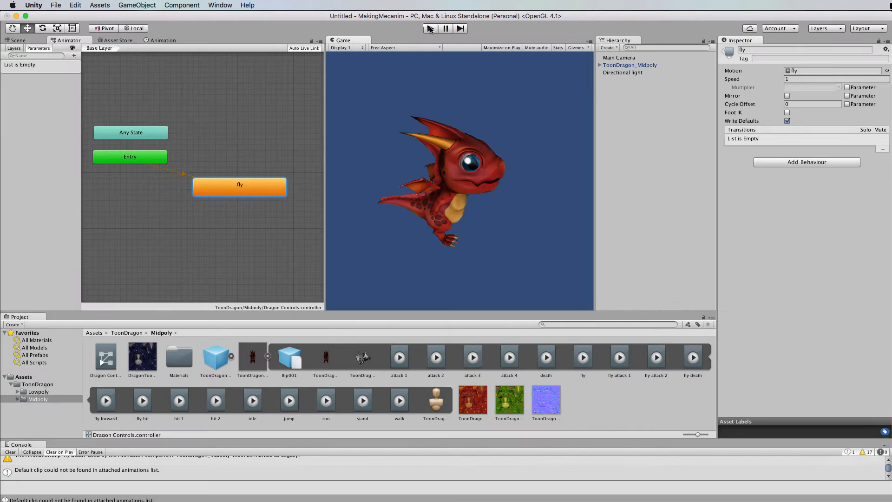
Step: Move the Main Camera away from the dragon to about X -2.051, Y -2.68, Z -5.793 and play-test the framing
click(622, 59)
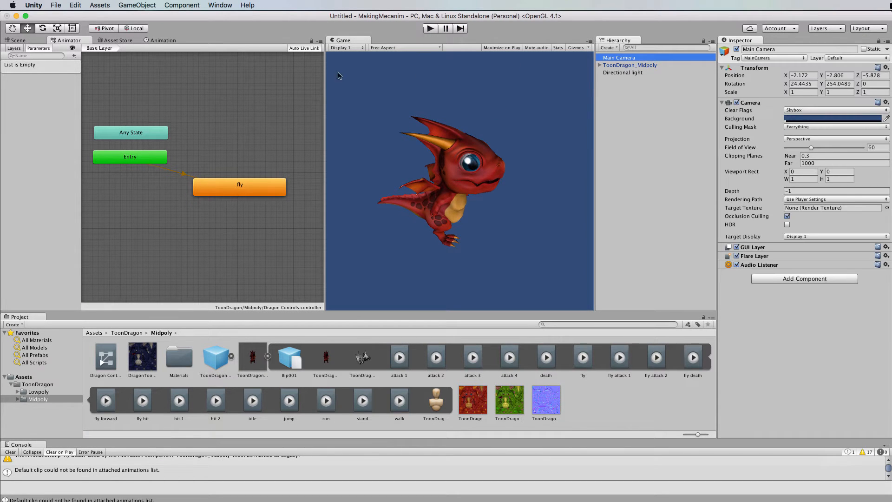
click(18, 41)
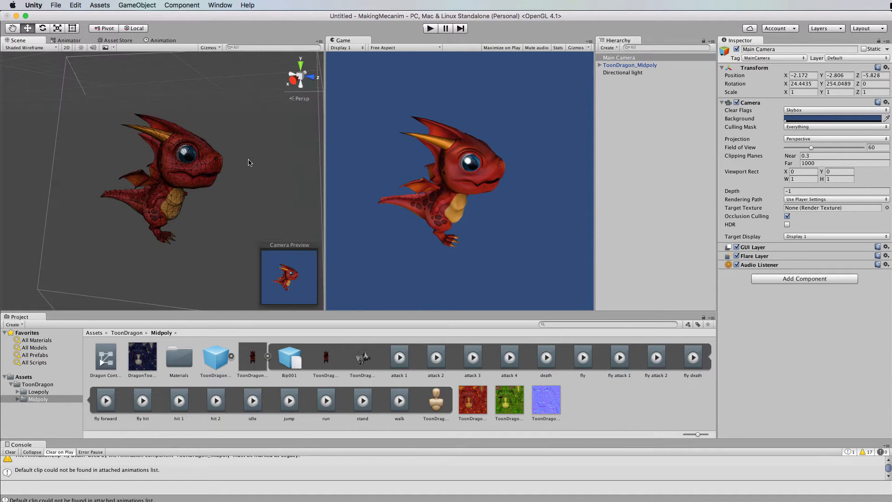
key(f)
alt+drag(250, 163, 144, 143)
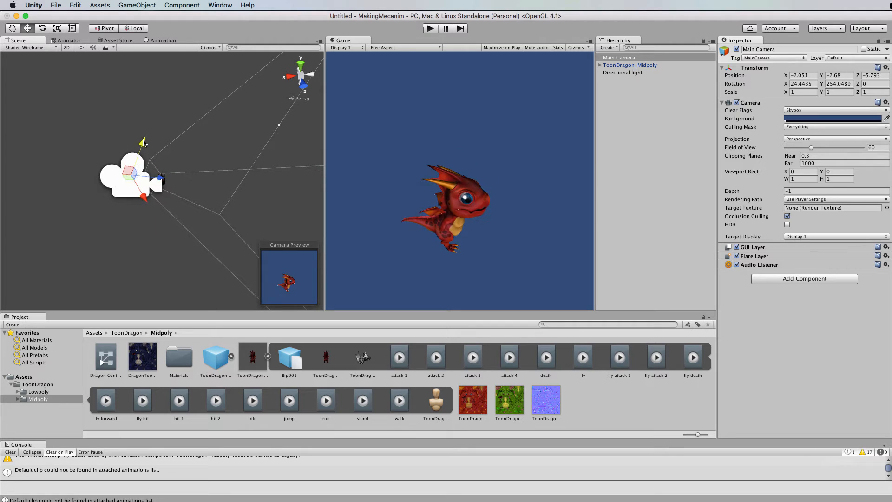
click(431, 28)
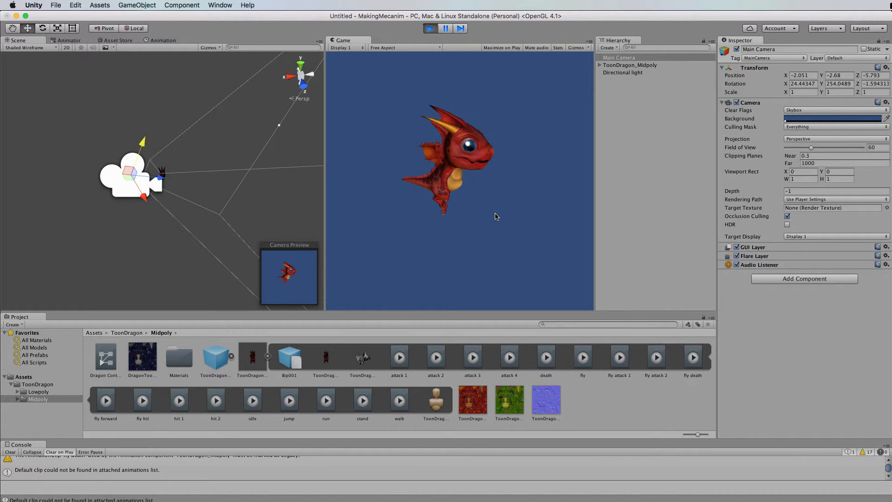
click(431, 29)
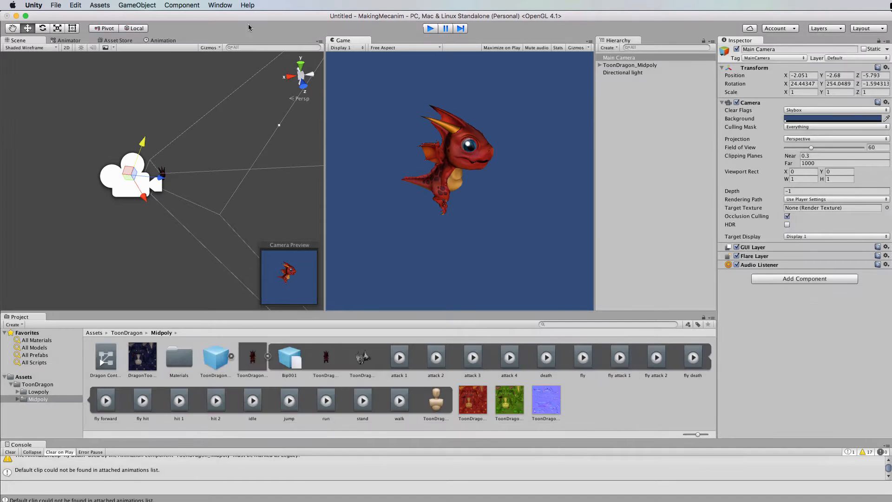
Step: Enable Loop Time and Loop Pose for the fly clip in the ToonDragon_MidPoly import settings and apply the changes
click(68, 41)
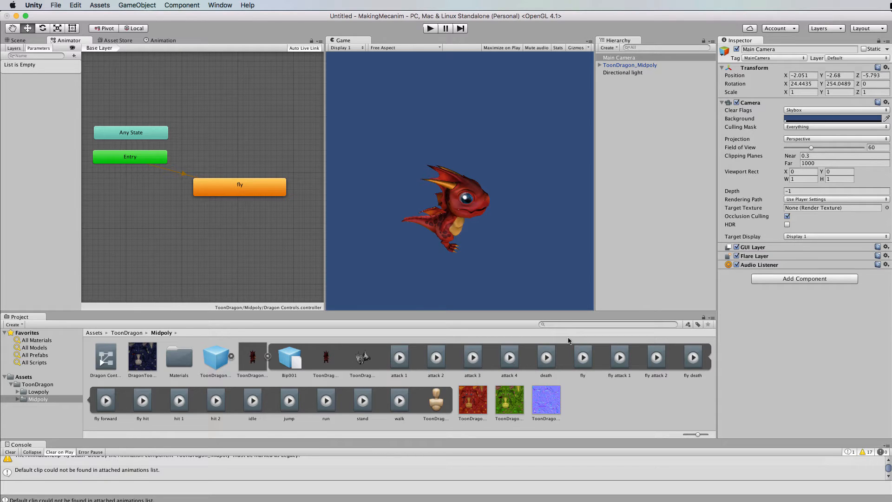
click(585, 355)
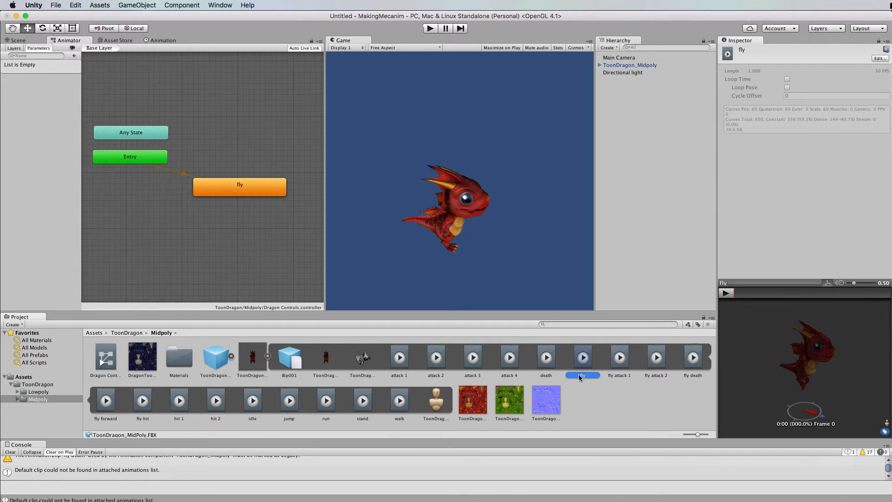
click(883, 58)
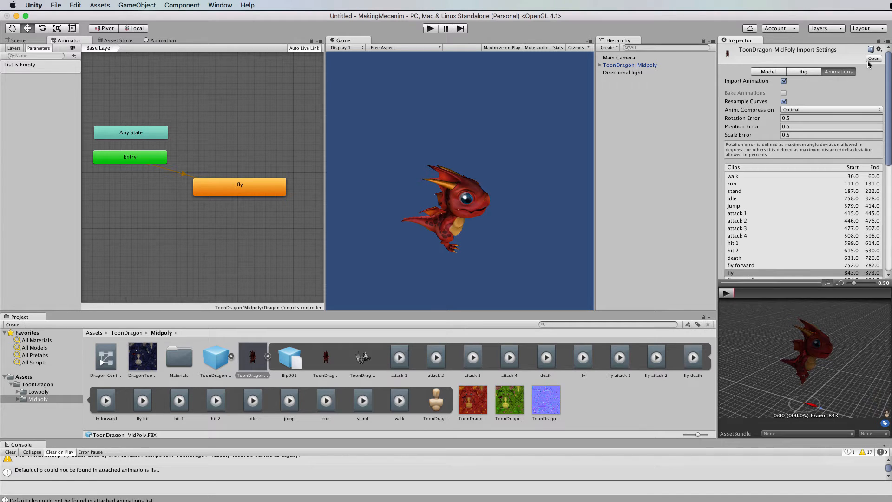
scroll(841, 103, down, 10)
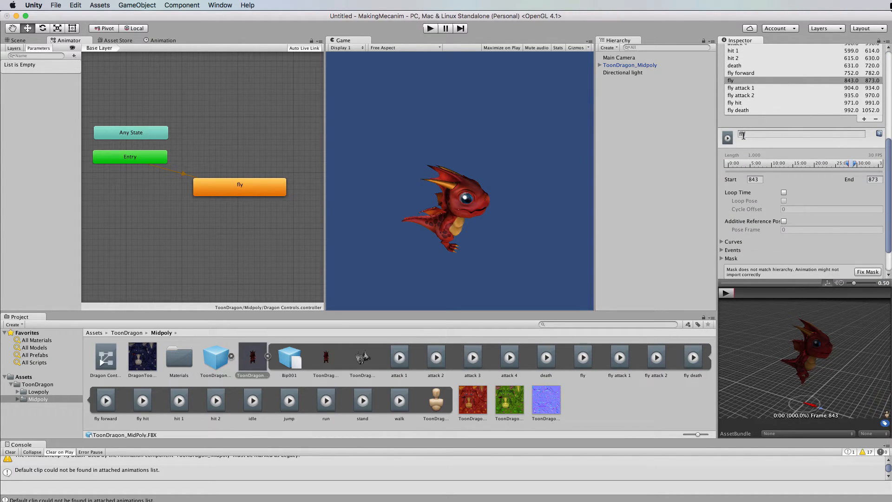
click(784, 193)
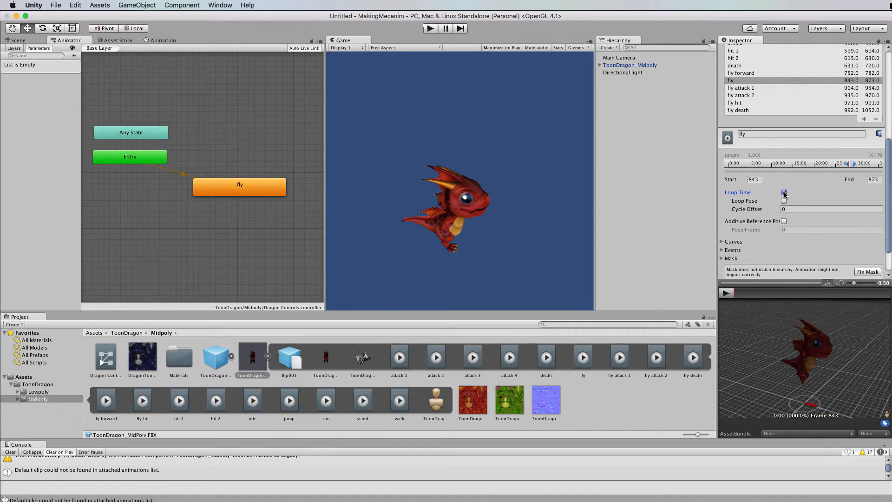
click(785, 201)
scroll(835, 224, down, 3)
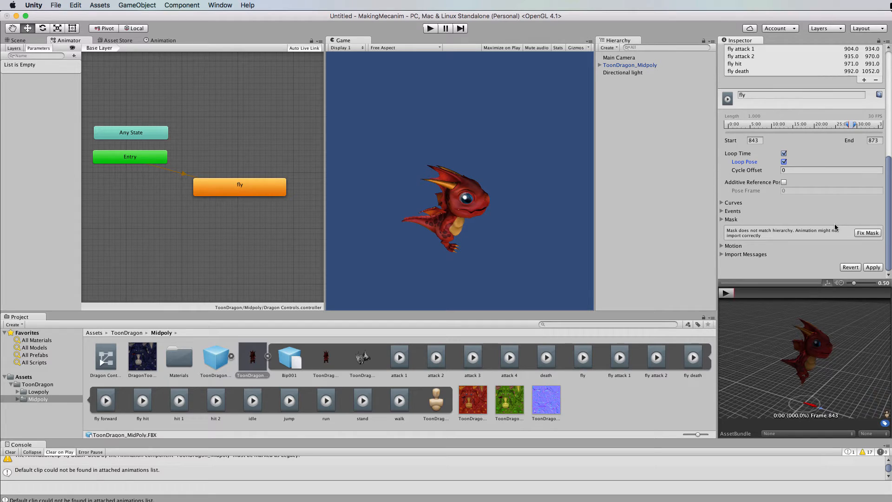
click(873, 268)
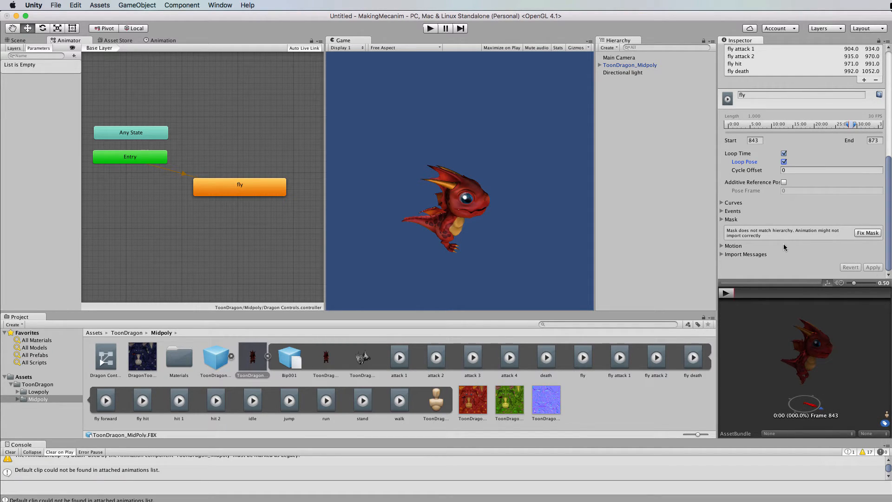
Step: Try to fix the fly clip's mismatched mask and play-test the looping animation
click(863, 235)
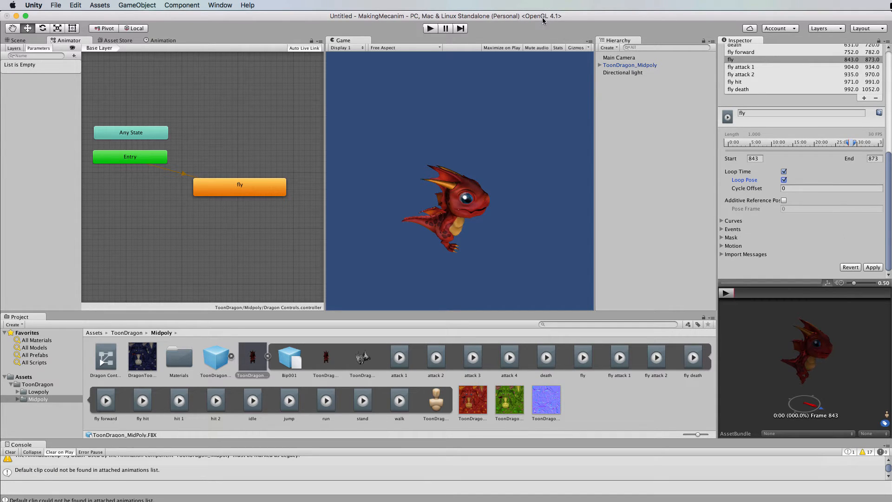
click(431, 28)
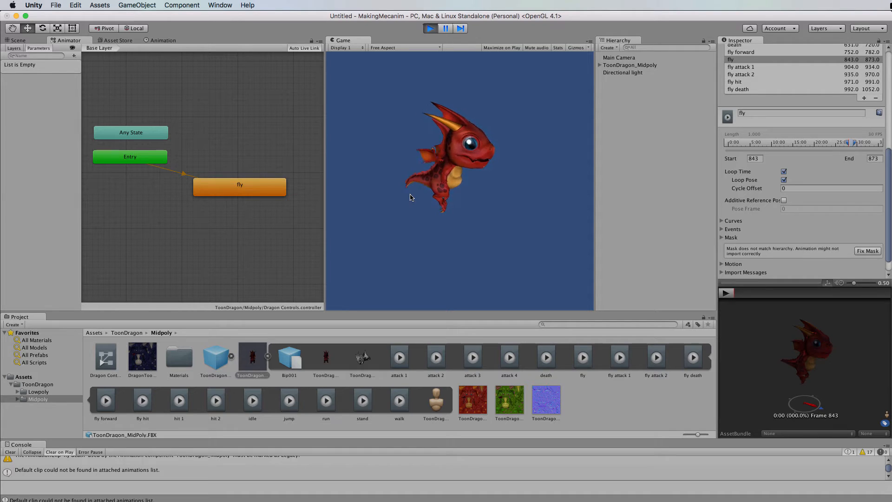
click(431, 31)
Step: Add the run clip as the layer's default state and arrange it above the fly state
drag(264, 185, 286, 203)
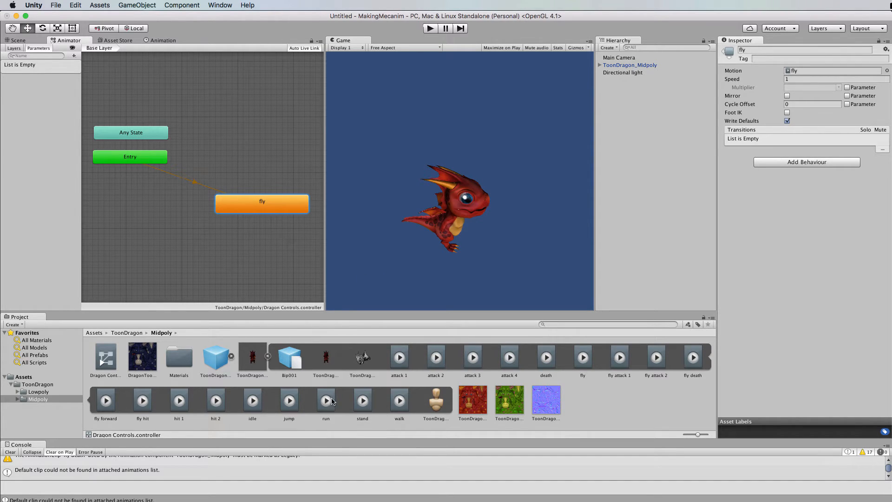
drag(328, 397, 181, 233)
drag(240, 249, 196, 227)
right_click(196, 227)
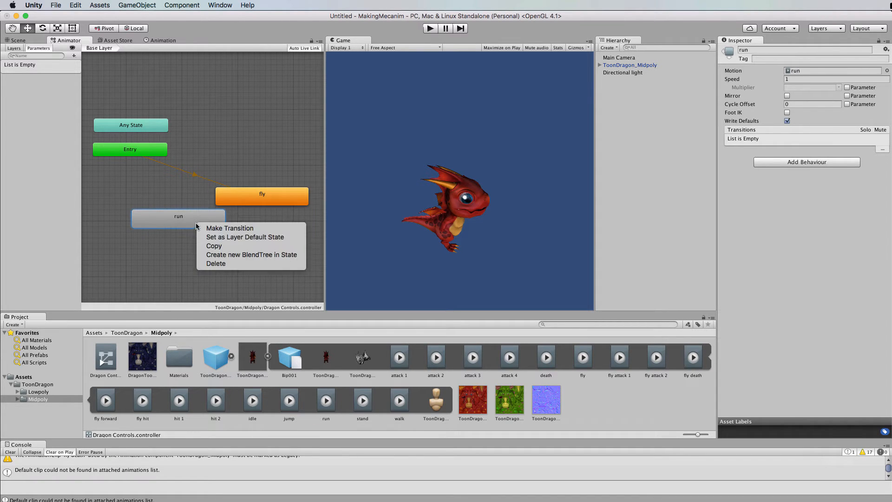
click(230, 238)
drag(203, 226, 181, 206)
drag(235, 201, 138, 231)
click(160, 208)
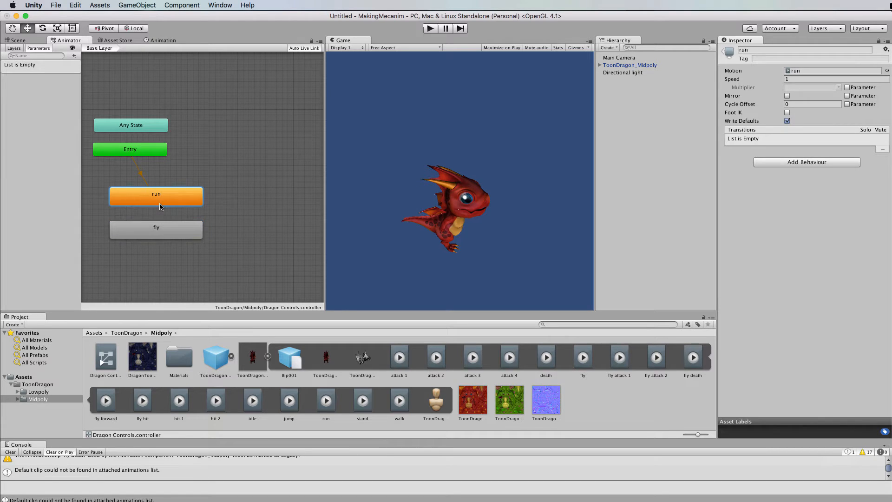
Step: Make a transition from the run state to the fly state
right_click(160, 204)
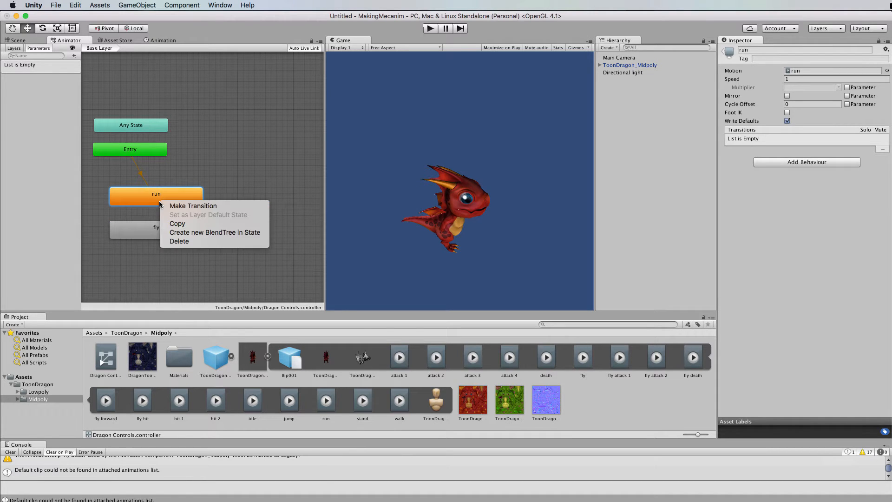
click(193, 207)
click(160, 230)
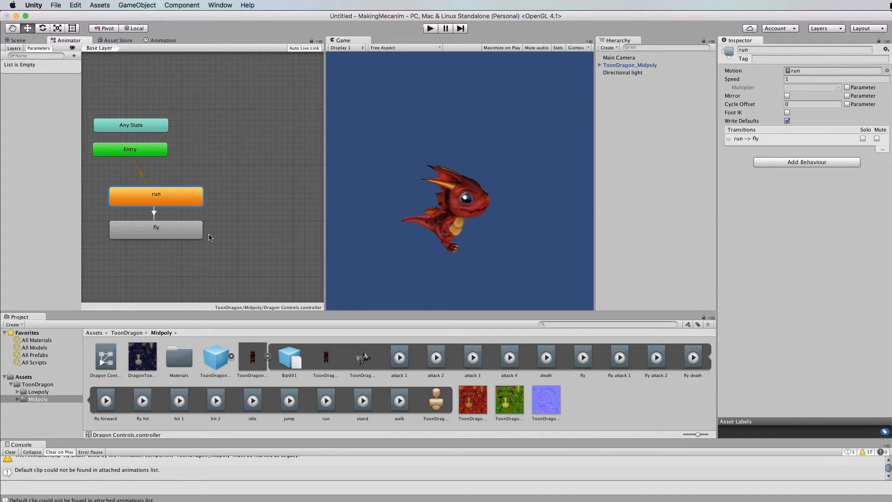
Step: Play-test the scene twice to check how the dragon goes from running to flying
click(430, 29)
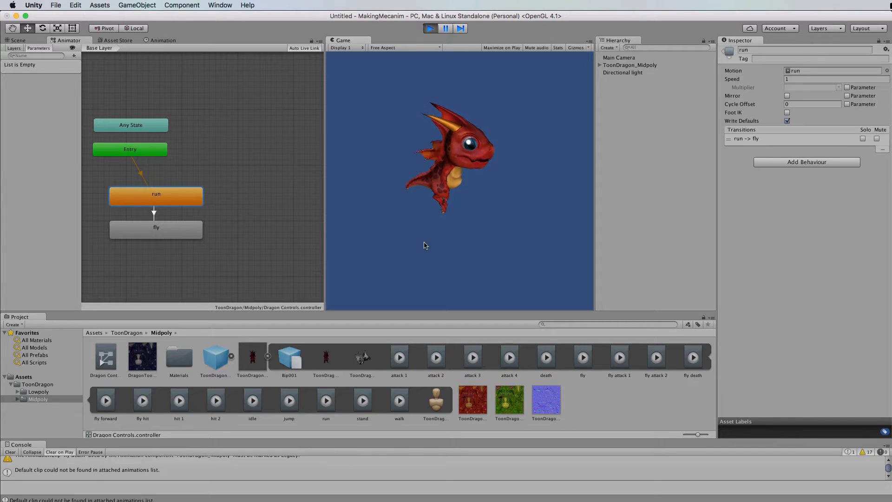
click(429, 31)
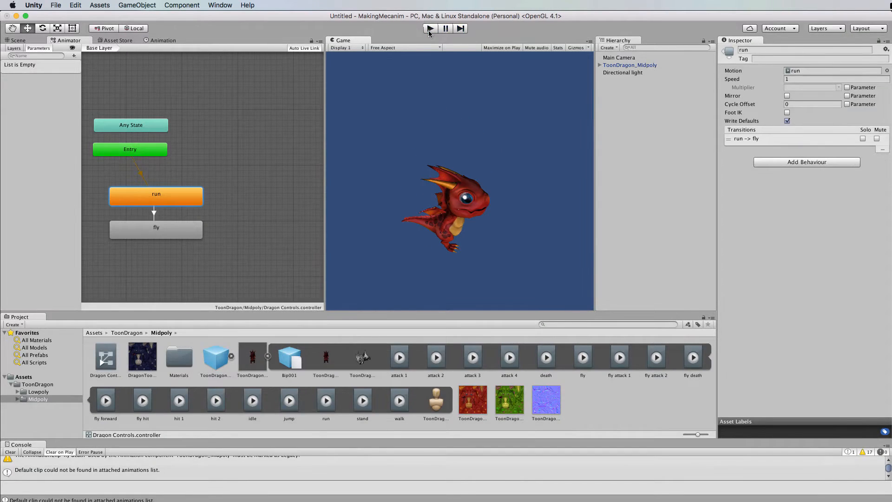
click(430, 33)
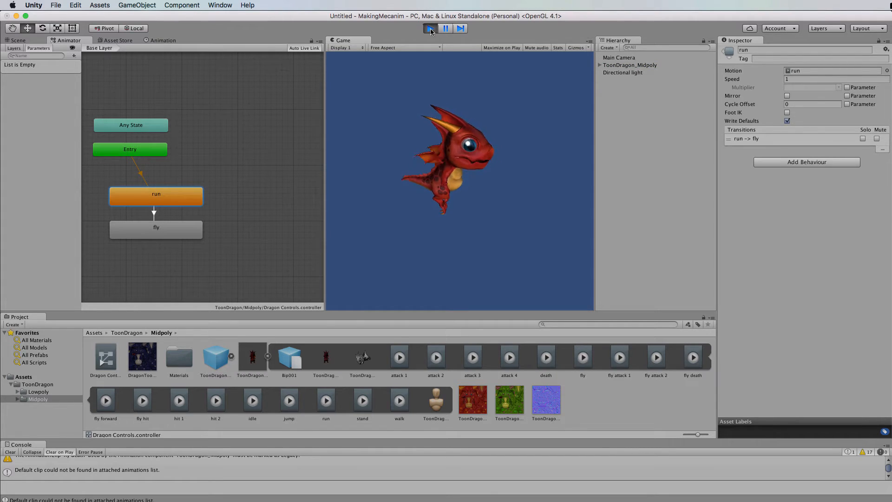
click(431, 30)
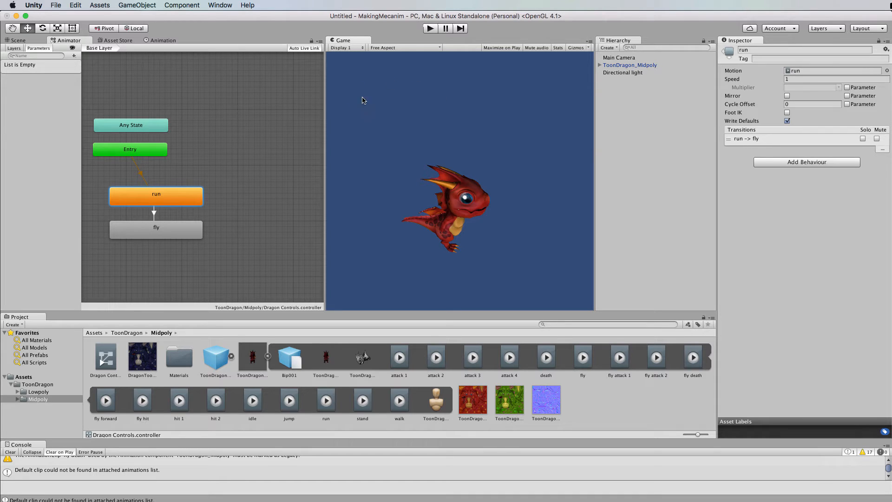
Step: Run the scene with ToonDragon_Midpoly selected to watch the active state's progress in the Animator graph
click(617, 66)
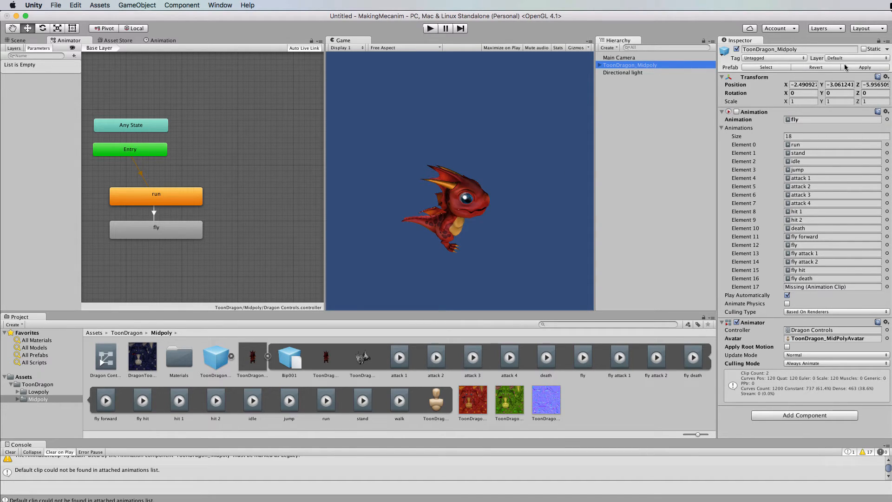
click(430, 30)
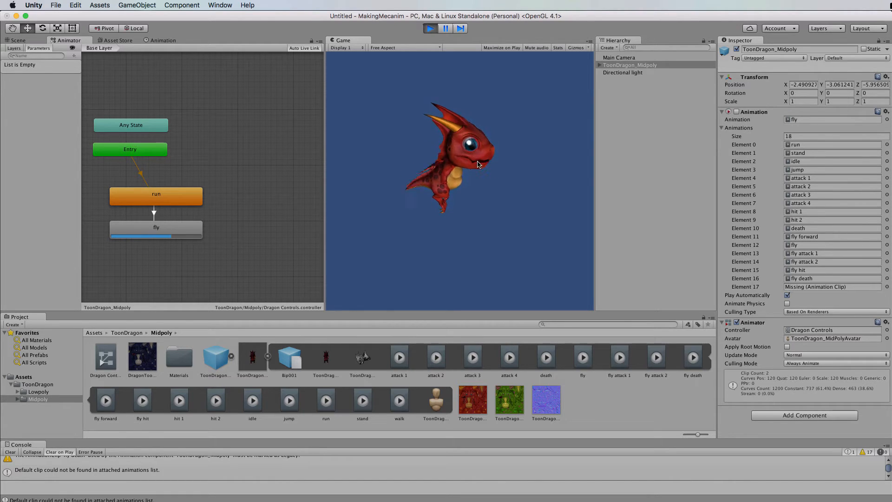
click(431, 29)
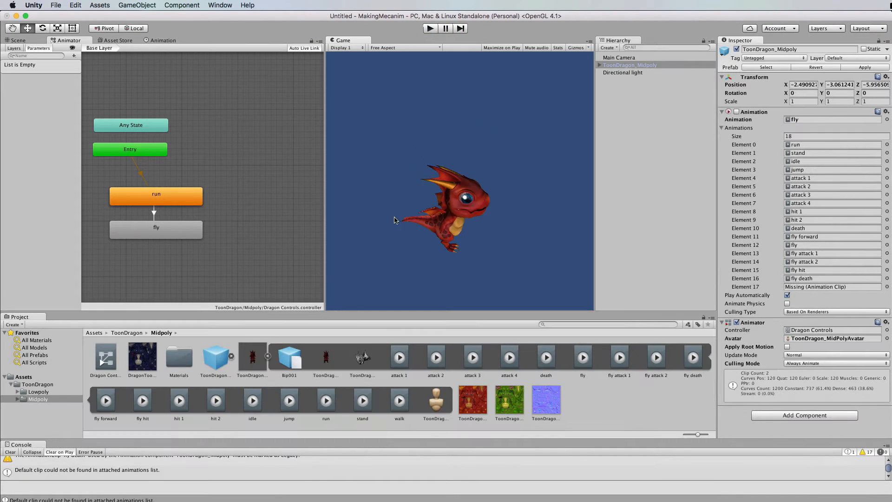
Step: Inspect the run state and examine the ToonDragon_Midpoly object's fly keyframes in the Animation window
click(173, 201)
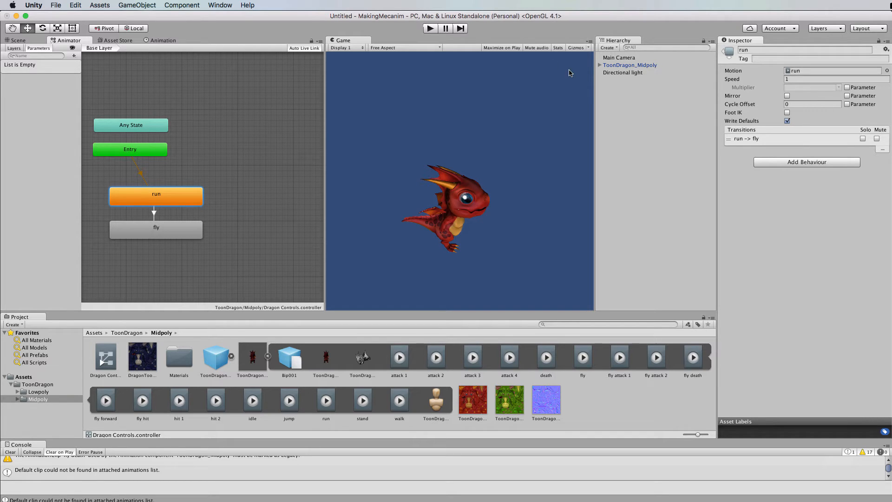
click(628, 65)
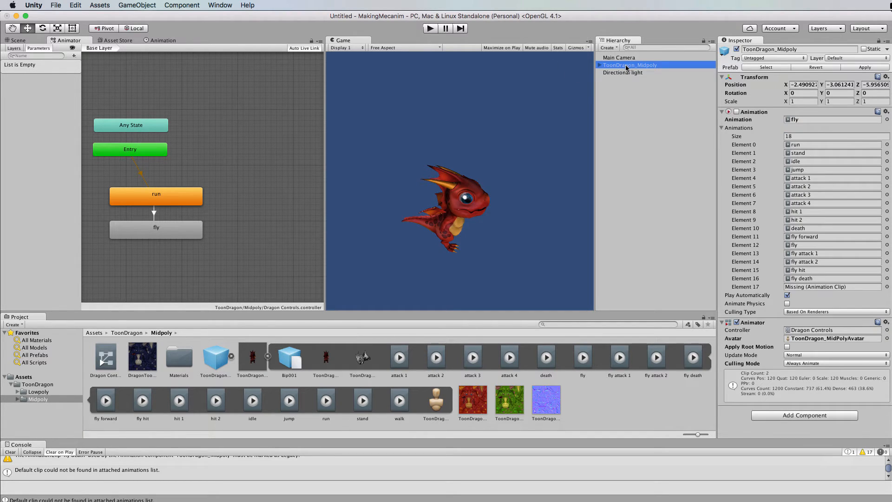
click(166, 40)
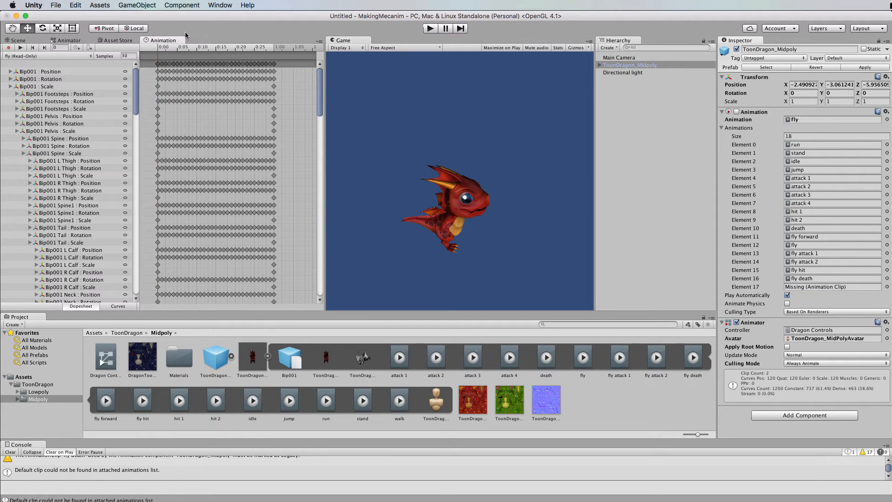
click(222, 6)
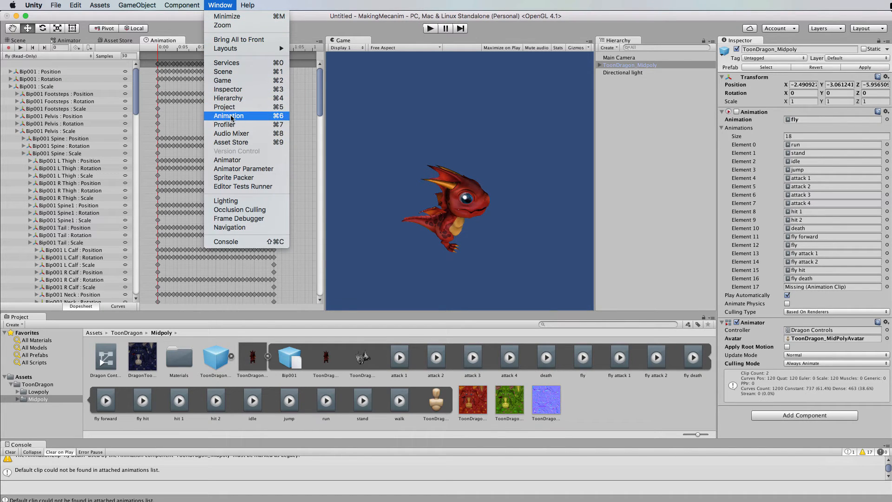
Step: Display the fly clip's animation as curves instead of keyframes and widen the Animation window
click(166, 21)
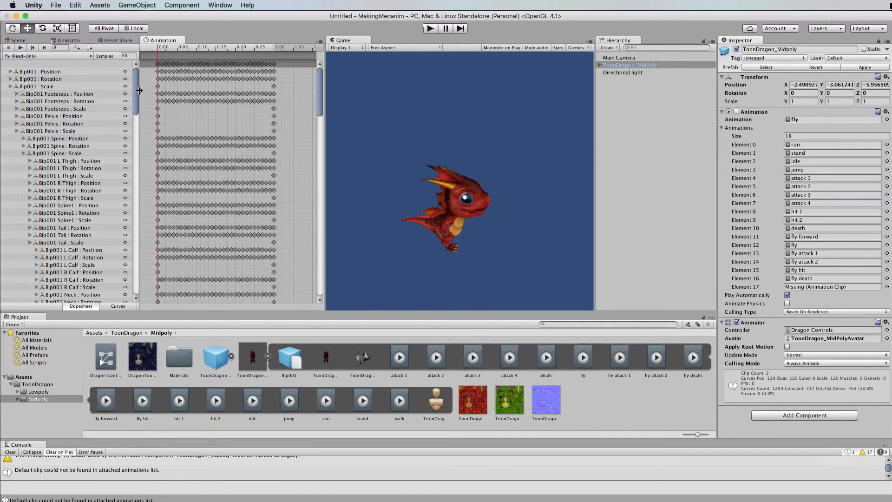
mouse_move(136, 93)
mouse_down()
mouse_move(137, 162)
mouse_move(136, 90)
mouse_up()
click(119, 307)
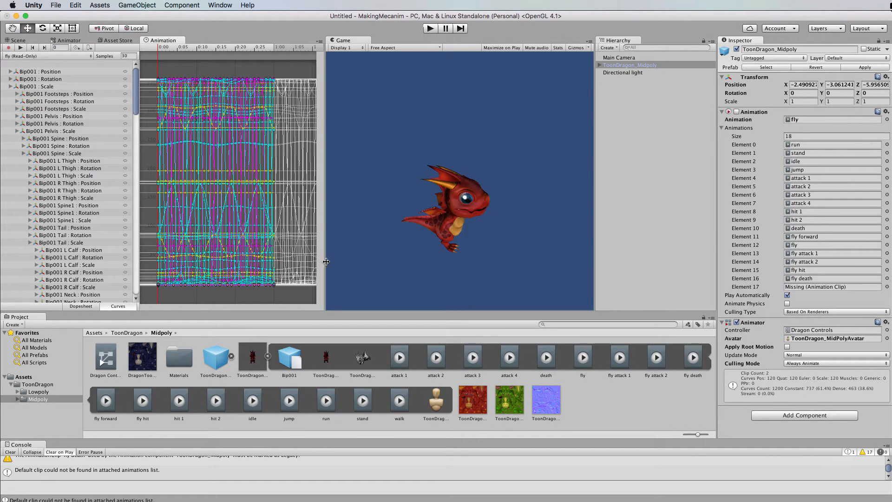
drag(325, 262, 371, 262)
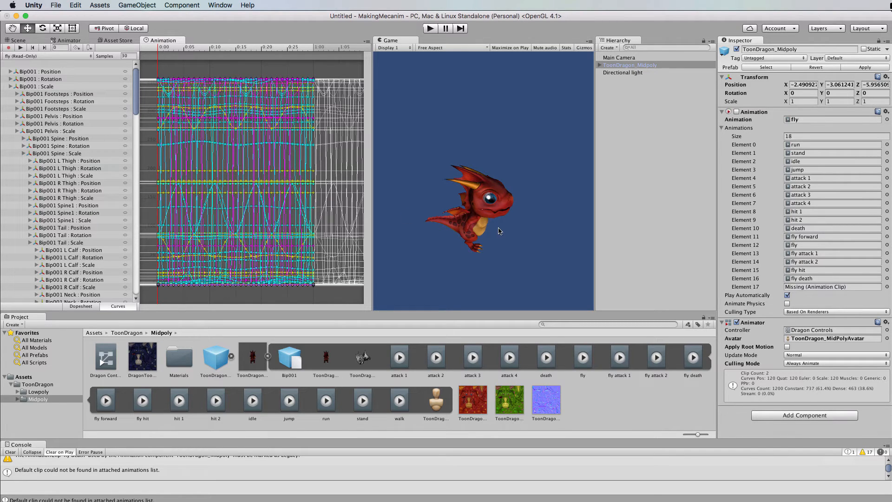
Step: Examine Bip001's position and rotation curves in the fly clip, using a wider curve view
click(47, 72)
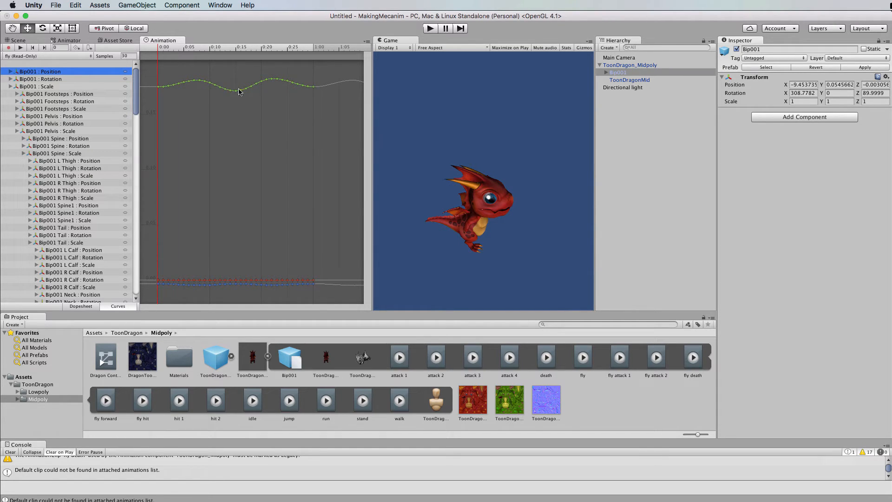
drag(374, 109, 424, 109)
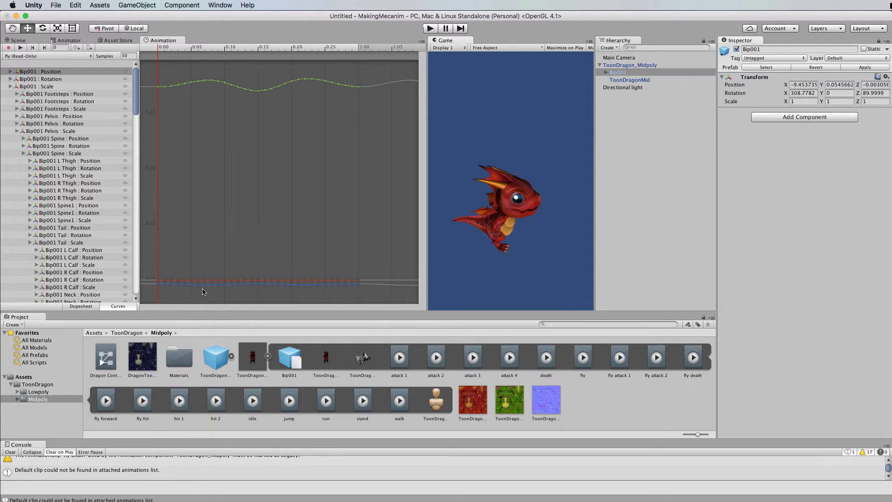
click(18, 40)
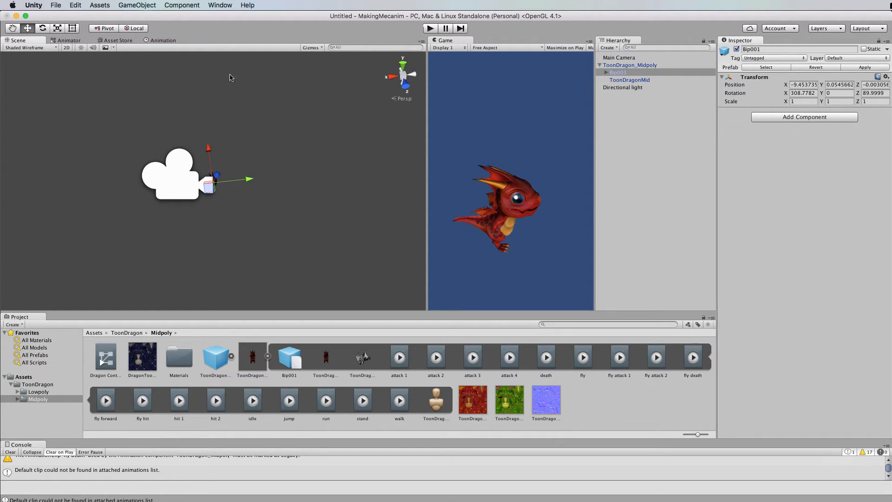
click(170, 42)
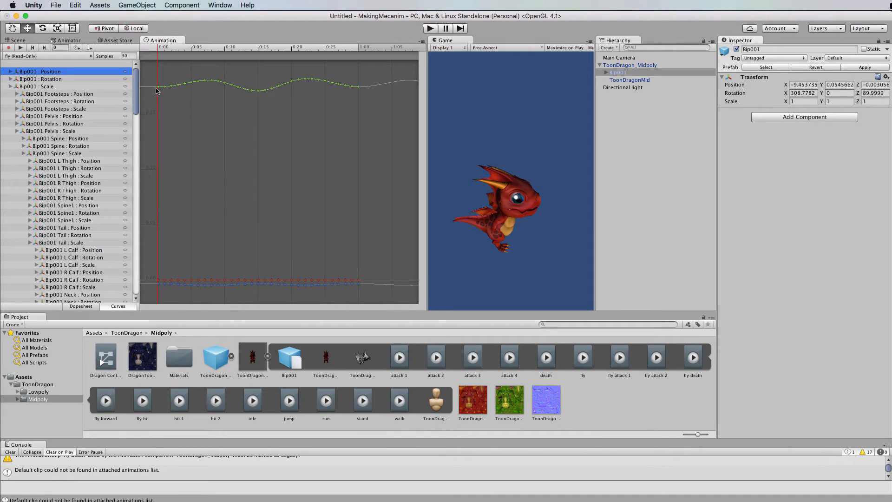
click(48, 79)
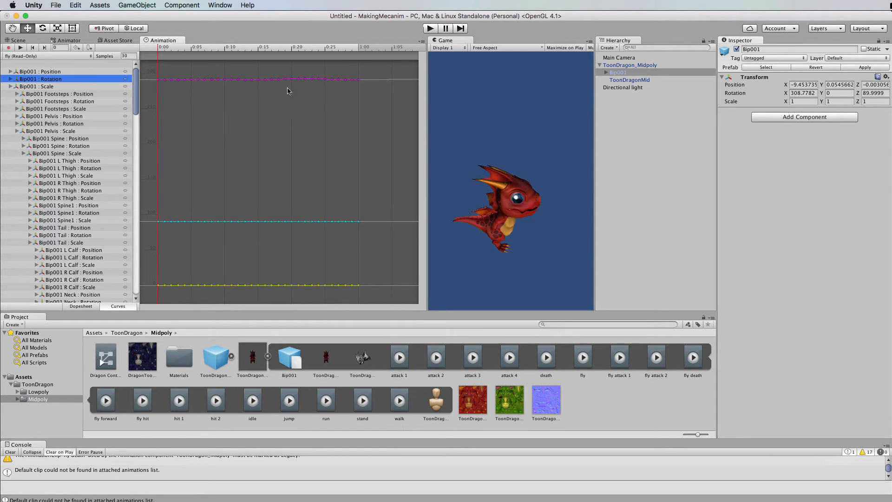
click(52, 73)
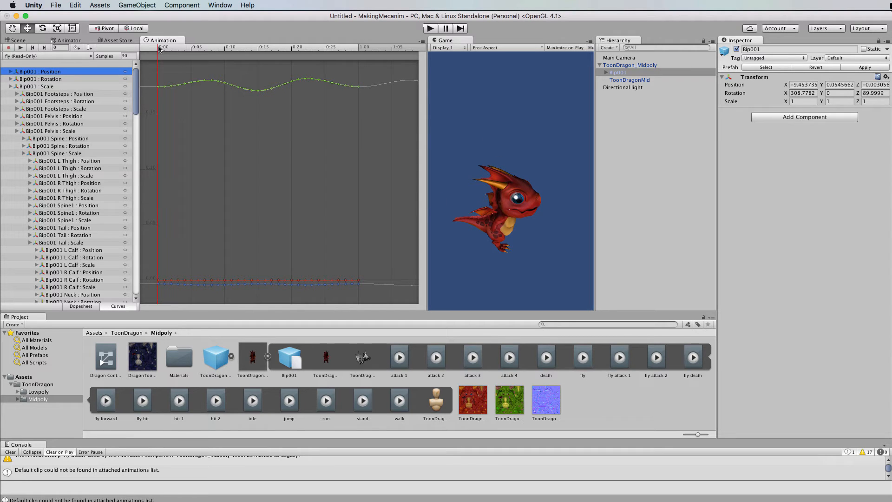
Step: Scrub the fly clip to frame 8 and back to frame 0, and examine Bip001's position curves up close at the start
drag(159, 49, 211, 55)
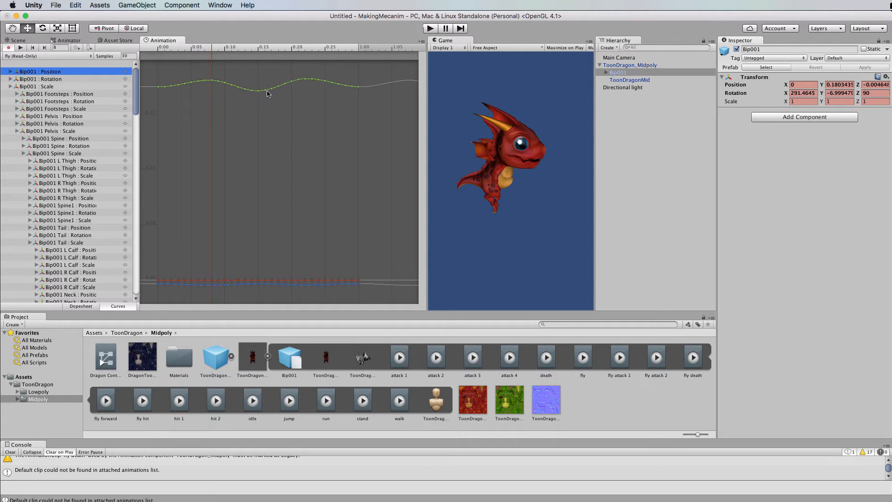
drag(216, 53, 160, 73)
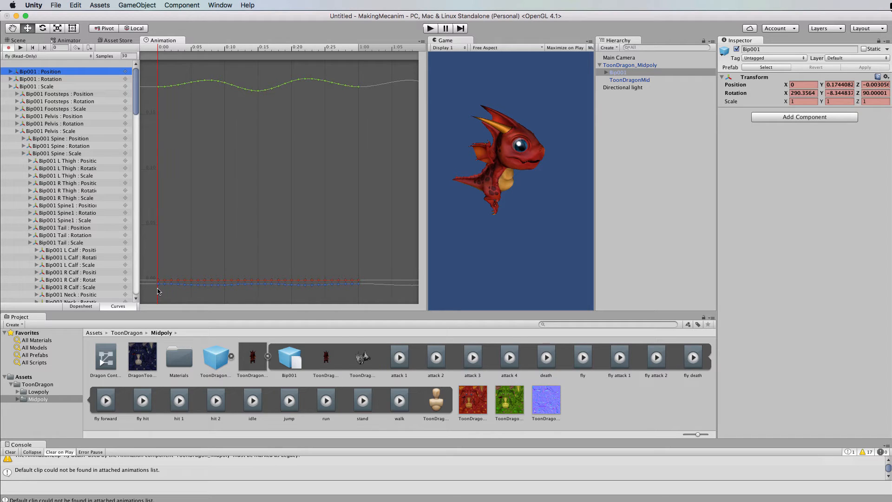
scroll(158, 291, up, 5)
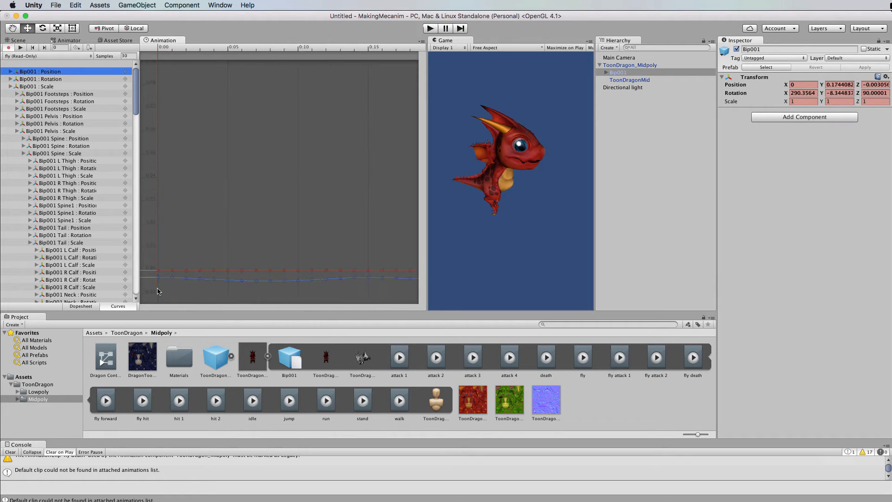
scroll(158, 292, up, 5)
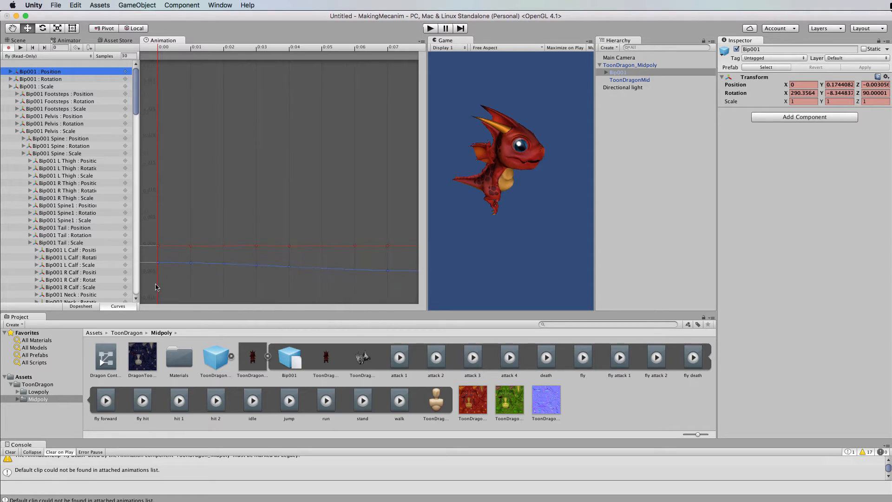
scroll(157, 286, up, 2)
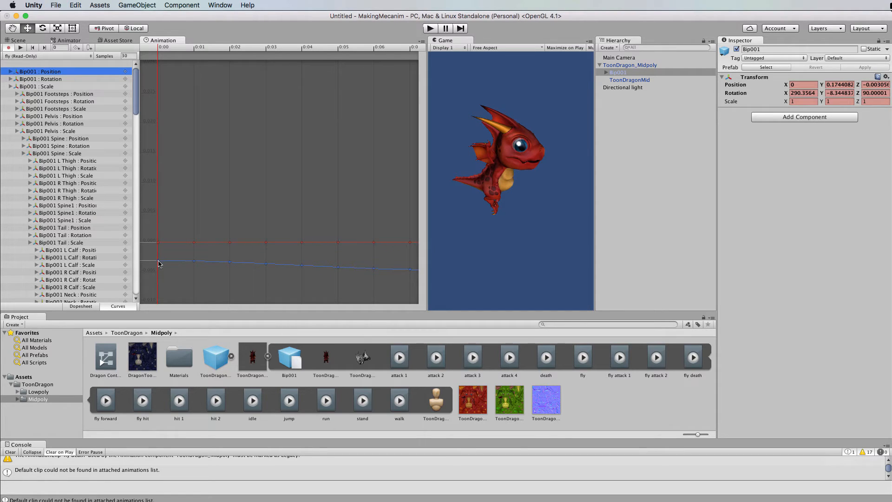
click(158, 264)
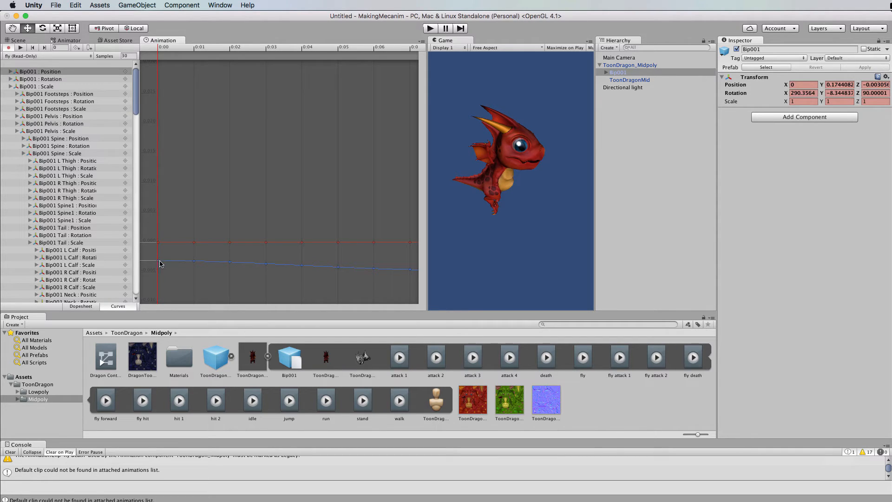
scroll(159, 266, down, 8)
scroll(162, 267, down, 8)
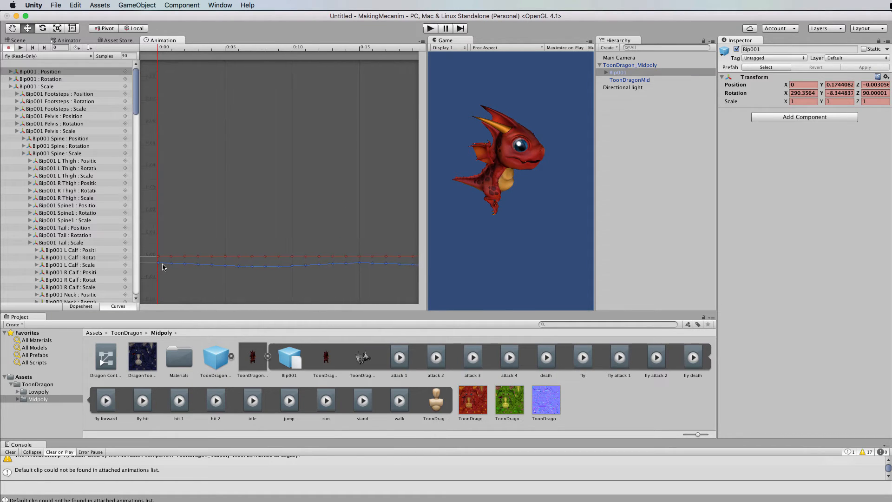
scroll(210, 136, down, 8)
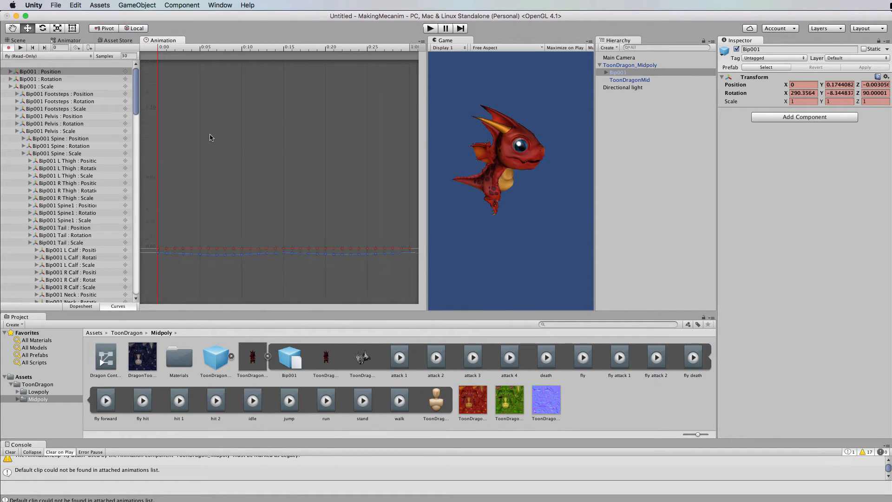
alt+drag(239, 185, 238, 180)
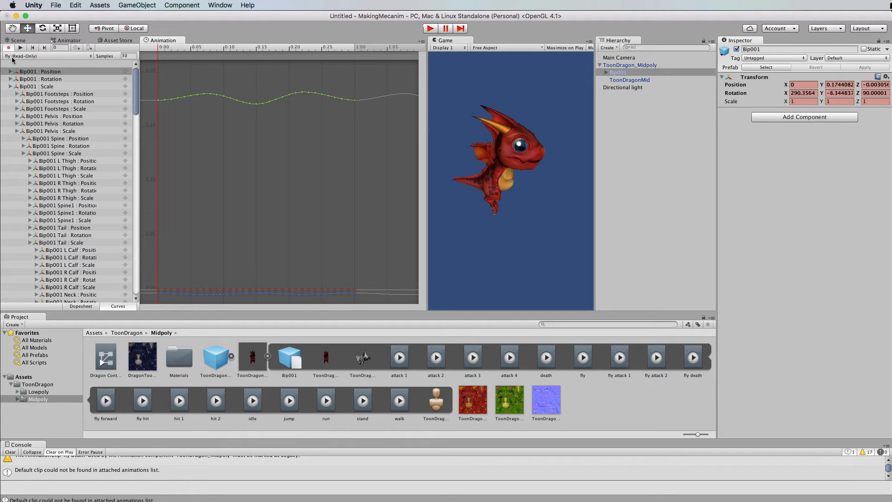
Step: Switch to the run clip, examine the start of Bip001's position curves, and scrub to frame 3
click(92, 56)
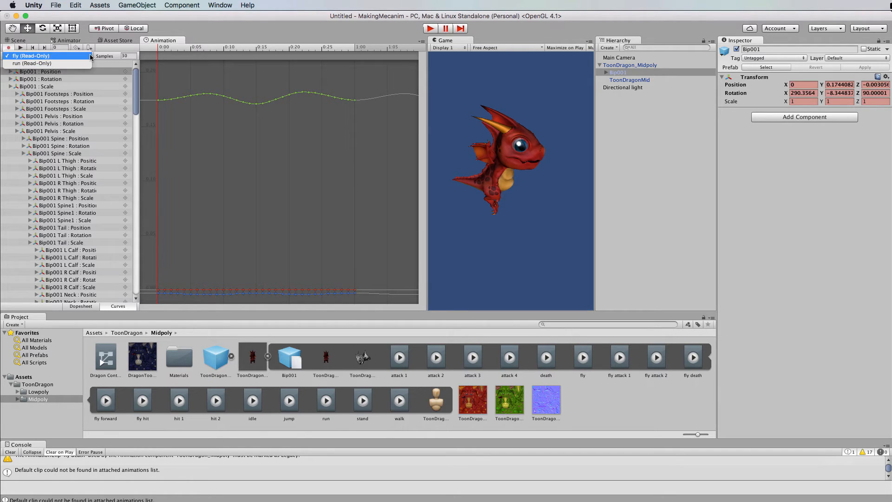
click(33, 64)
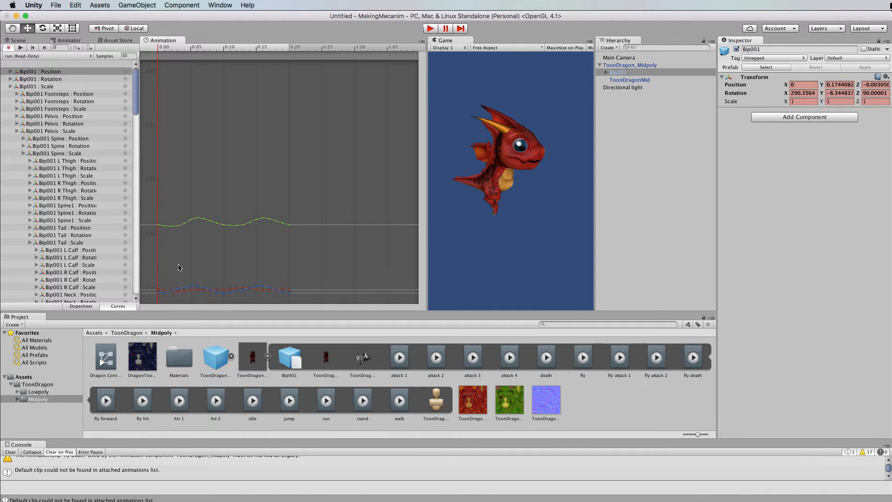
scroll(168, 241, up, 4)
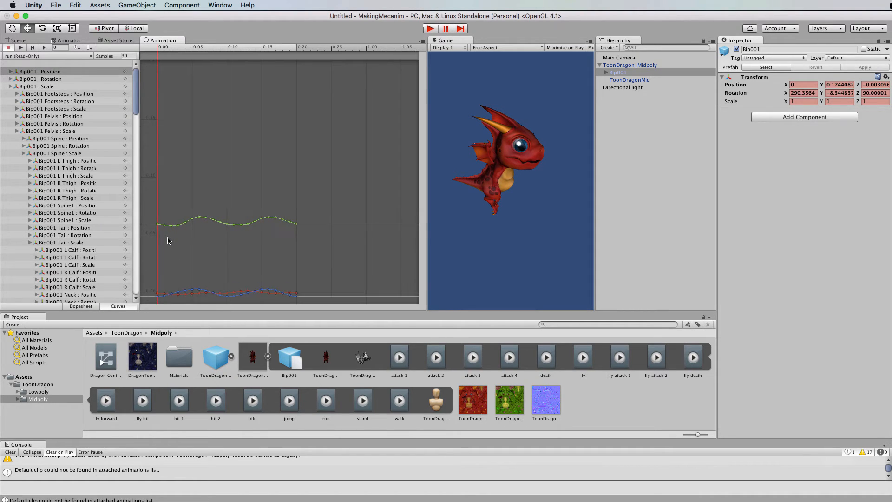
scroll(169, 240, up, 1)
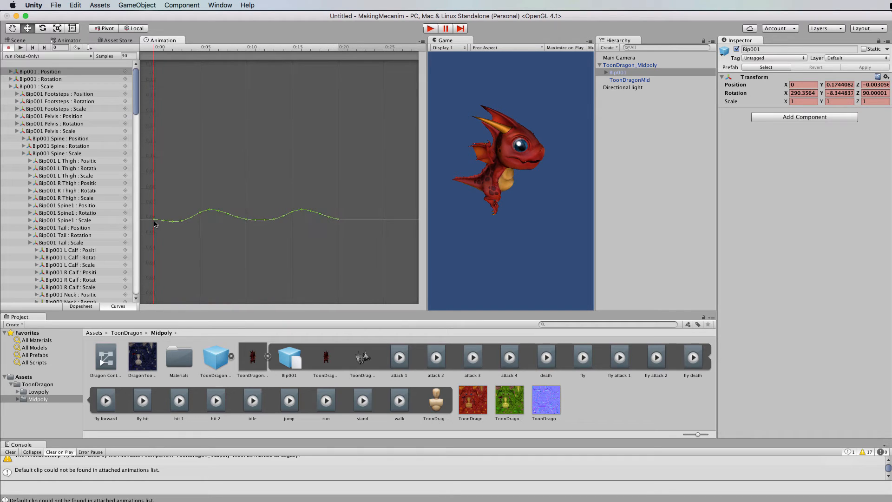
scroll(156, 234, up, 8)
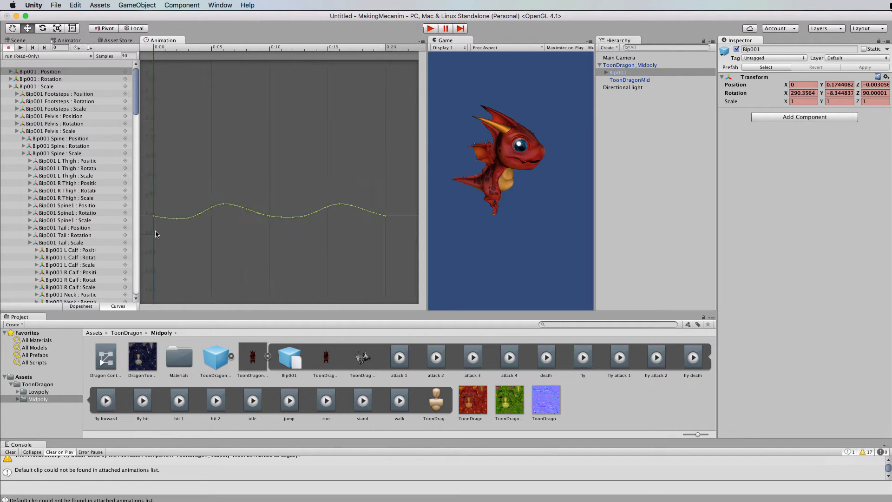
scroll(156, 234, up, 2)
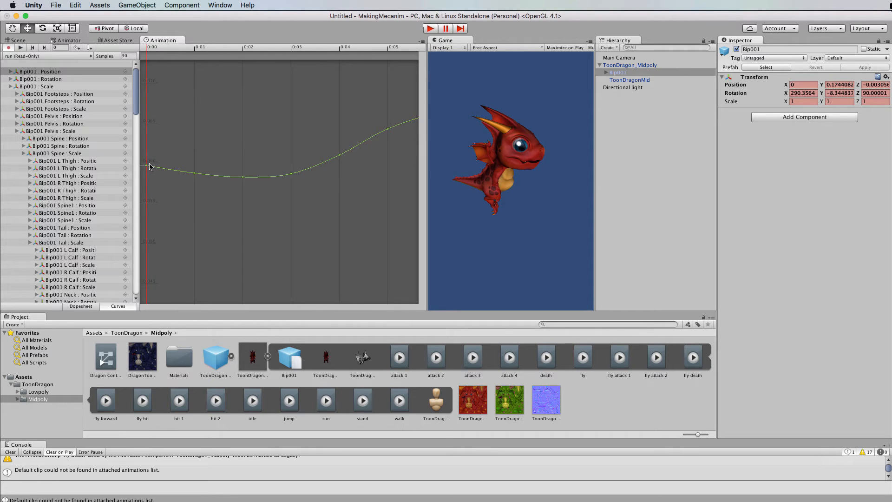
scroll(151, 175, down, 6)
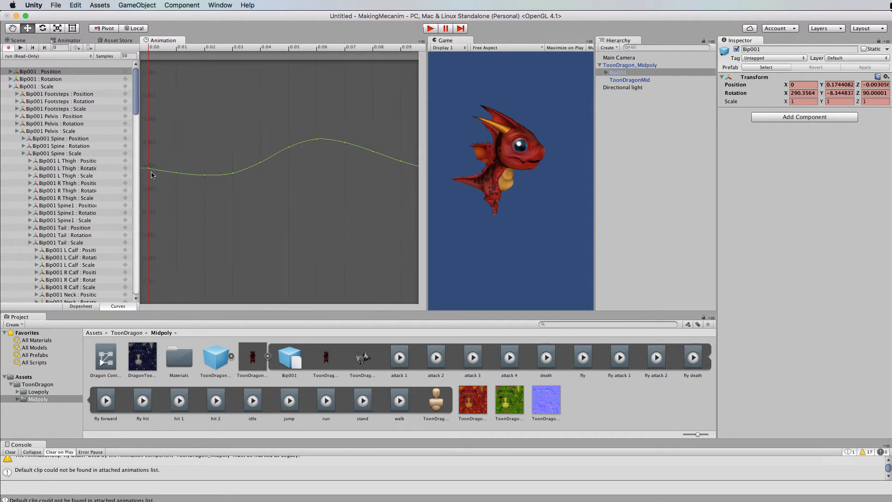
scroll(151, 176, down, 5)
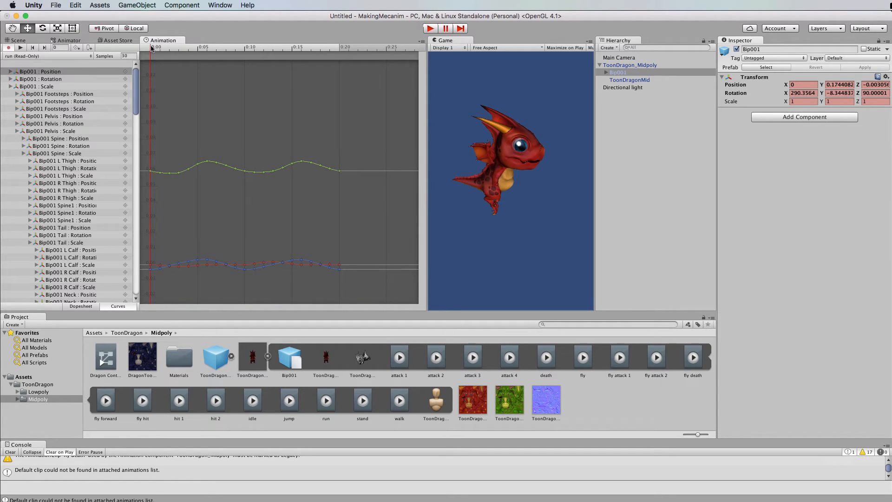
drag(154, 49, 179, 90)
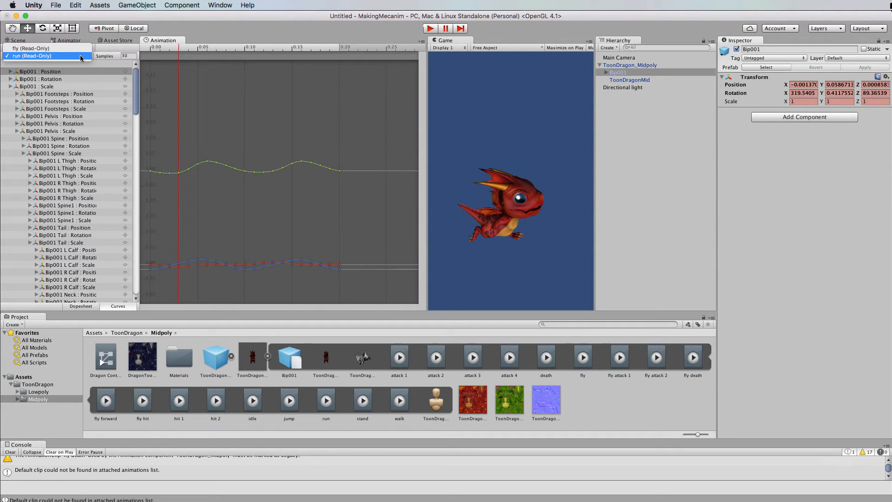
Step: Return to the fly clip and frame Bip001's position curves to compare them with the run clip's
click(26, 47)
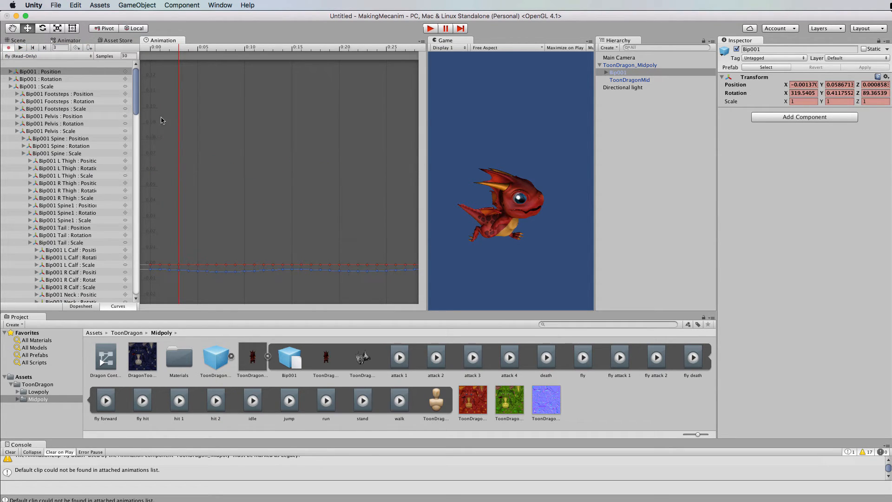
key(f)
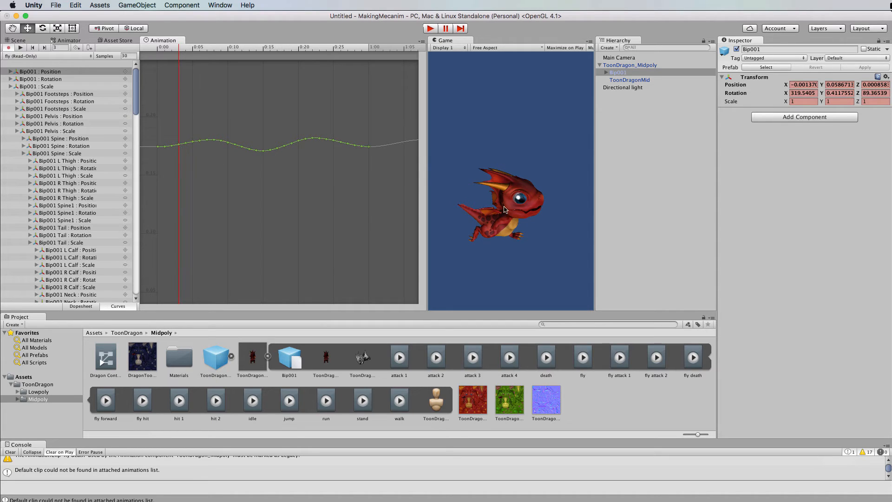
scroll(289, 225, down, 1)
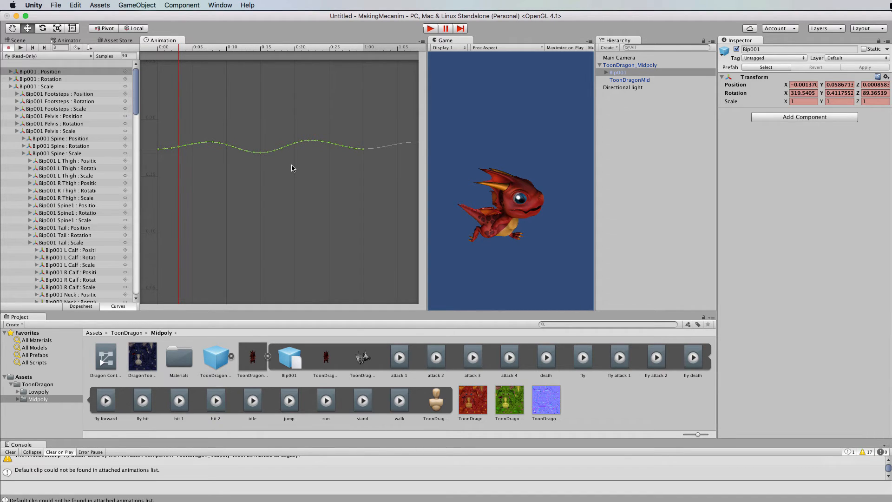
scroll(293, 166, down, 1)
alt+drag(273, 193, 314, 125)
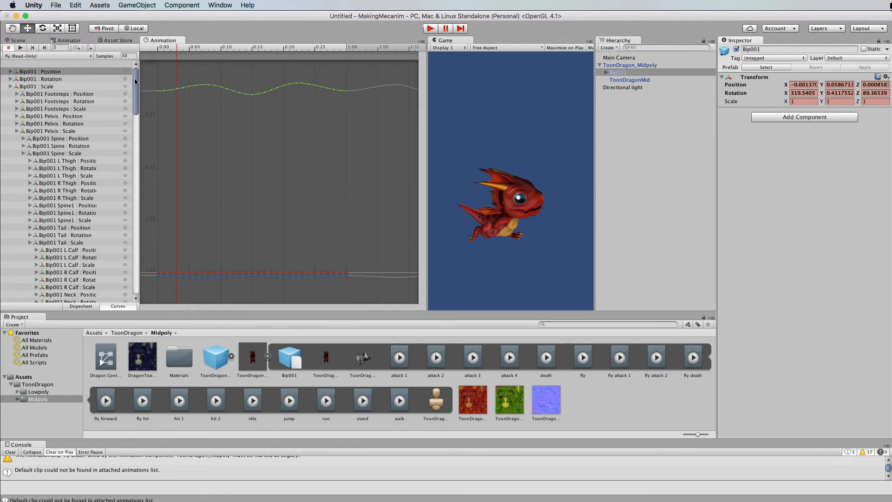
mouse_move(136, 79)
mouse_down()
mouse_move(135, 268)
mouse_move(136, 75)
mouse_up()
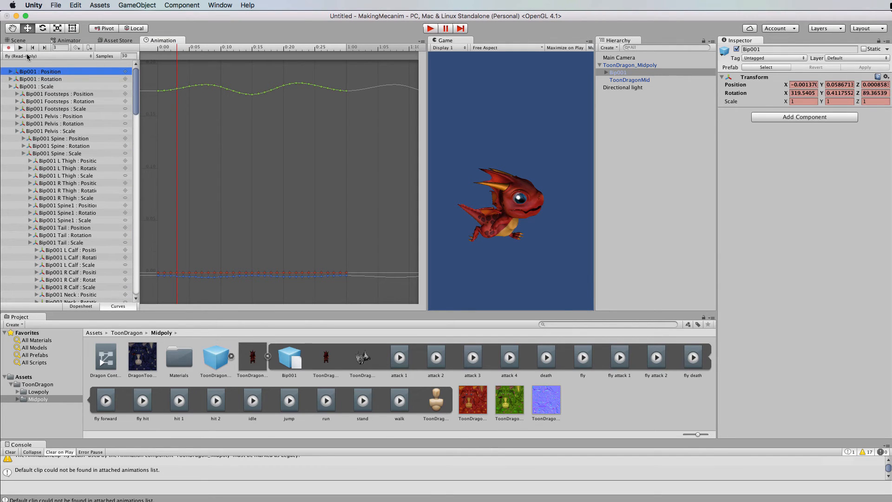
Step: Reposition the fly state directly beneath the run state in the Animator graph
click(71, 42)
click(292, 186)
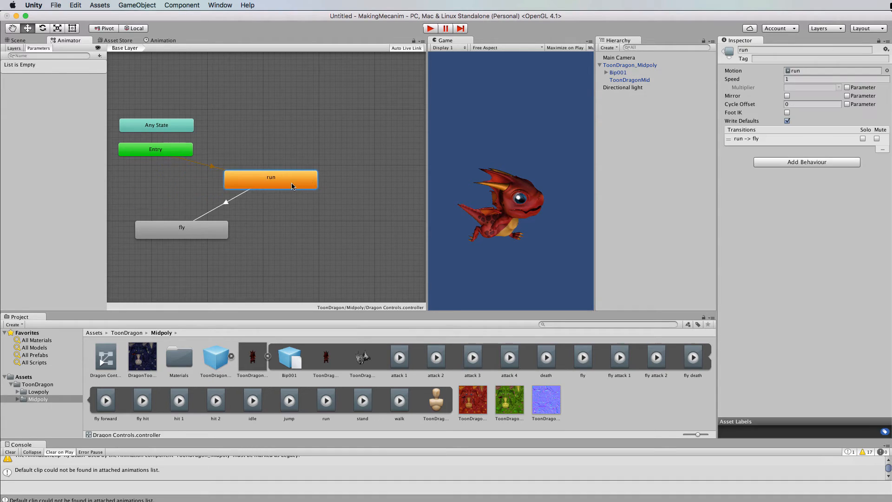
drag(223, 235, 304, 213)
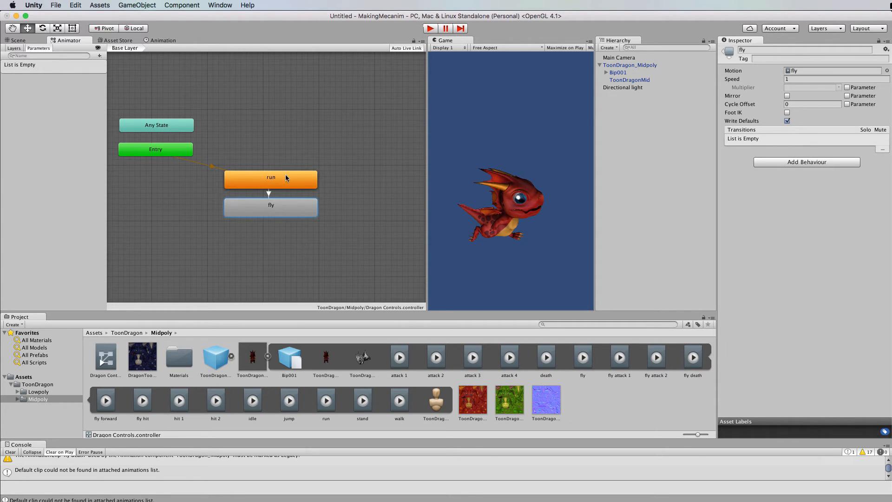
Step: Duplicate the run and fly clips from the ToonDragon_MidPoly model as standalone editable animation clips
click(326, 398)
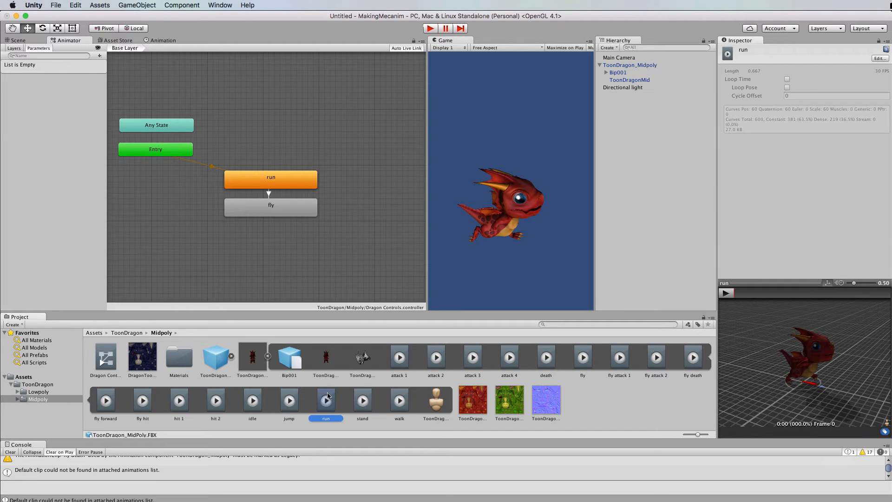
key(super+d)
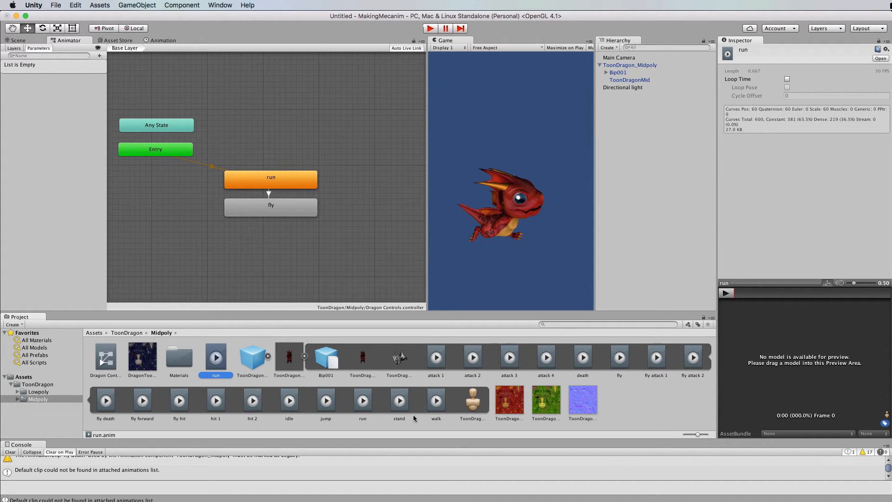
click(617, 352)
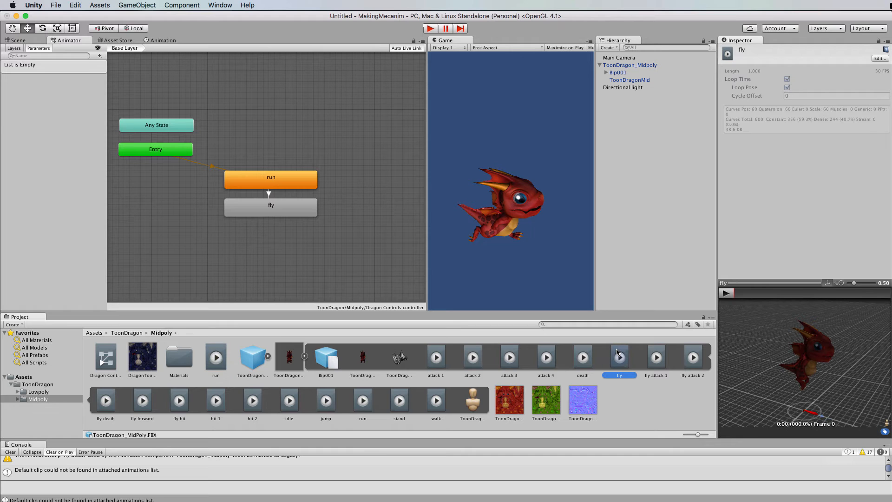
key(super+d)
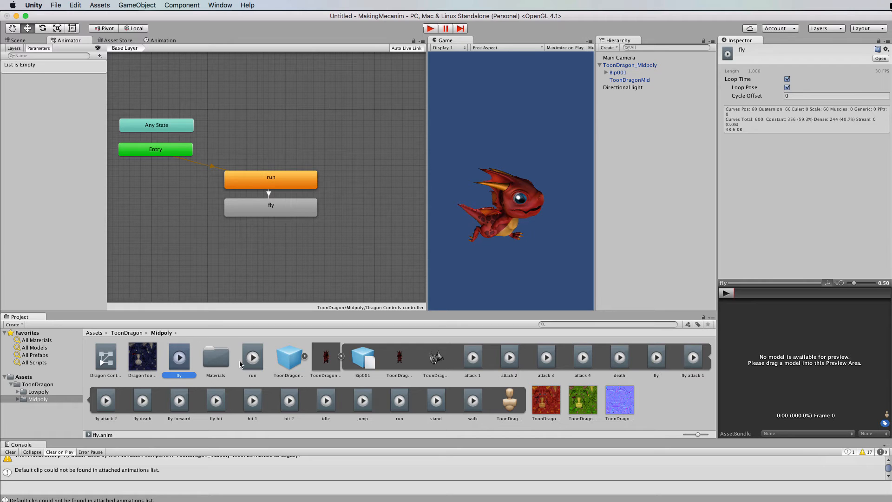
Step: Delete the existing run and fly states from the Animator graph
click(298, 182)
key(super+BackSpace)
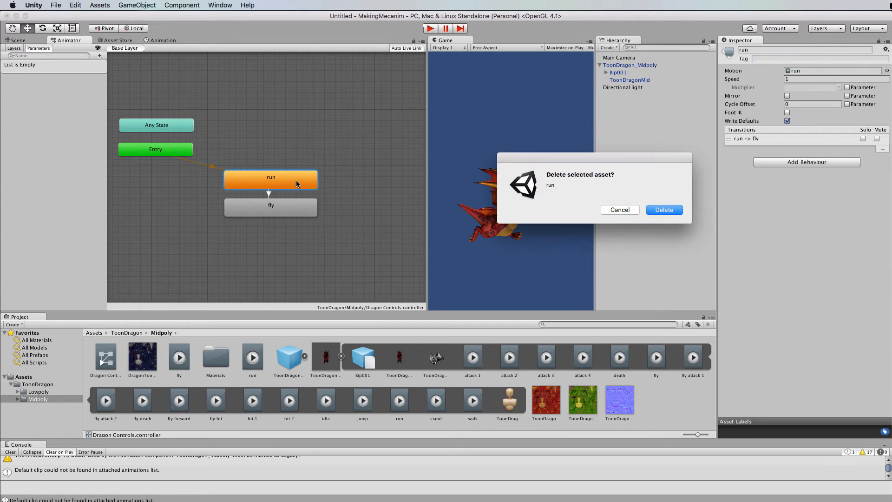
click(662, 210)
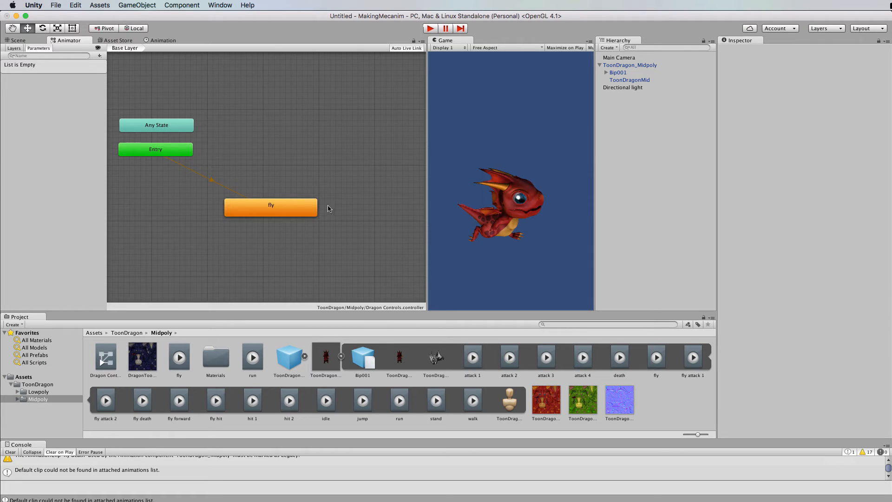
click(301, 215)
key(super+BackSpace)
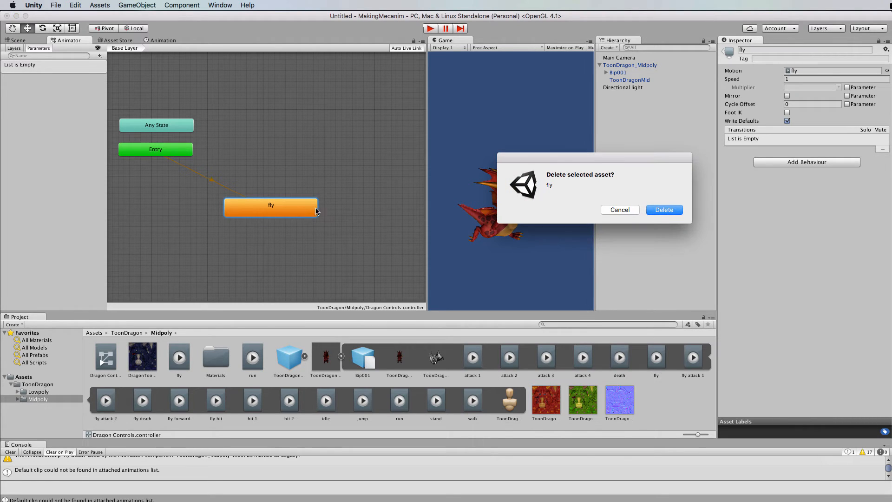
click(665, 210)
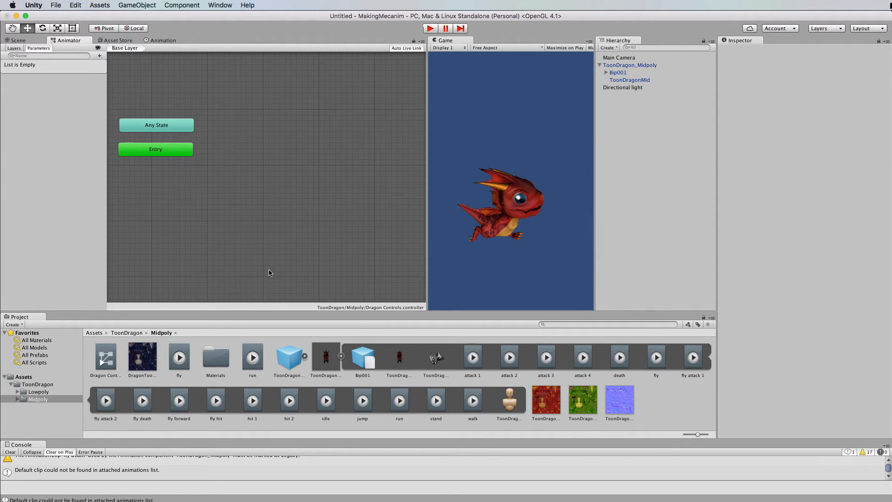
Step: Add the duplicated fly and run clips to the Animator graph as states, with run placed directly above fly
drag(179, 358, 289, 184)
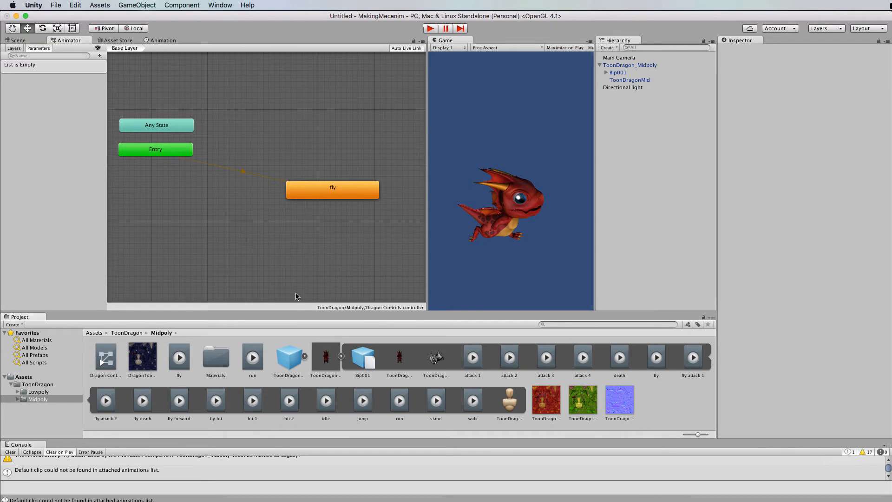
drag(253, 358, 285, 135)
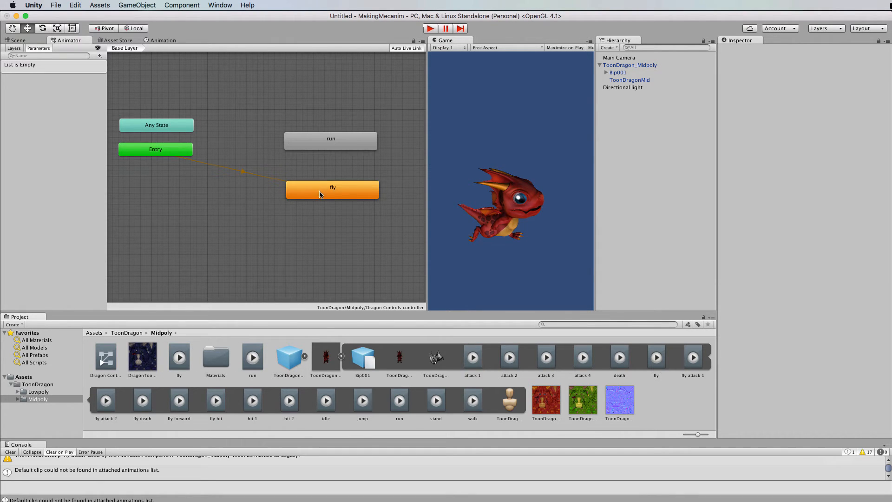
drag(319, 195, 302, 184)
drag(313, 148, 297, 142)
Step: Set run as the layer default state and make a transition from run to fly
right_click(293, 140)
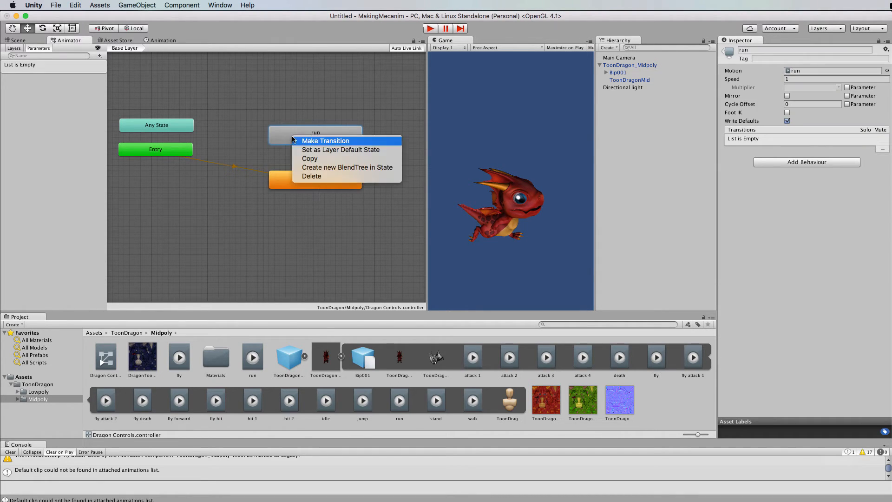
click(322, 152)
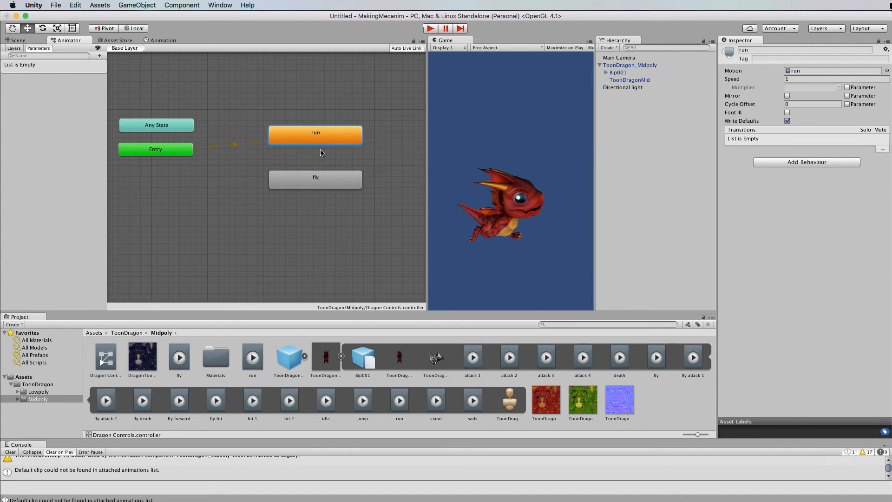
right_click(297, 139)
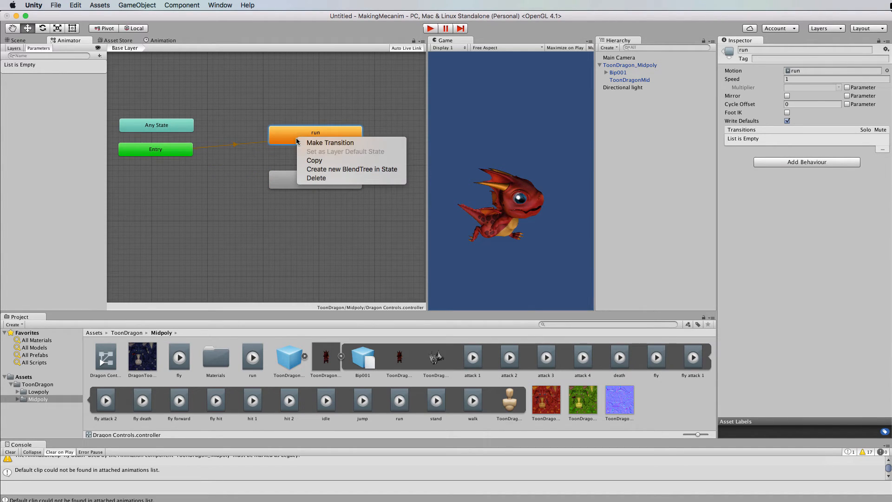
click(320, 145)
click(312, 179)
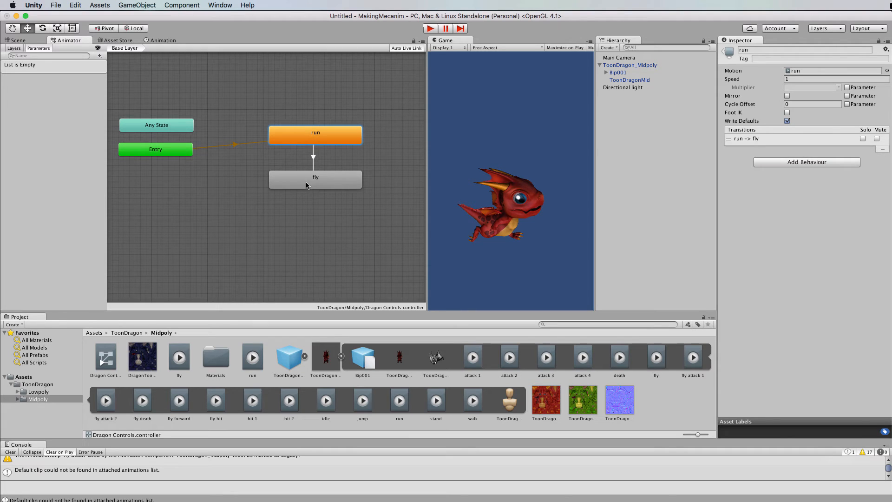
Step: Show ToonDragon_Midpoly's run clip curves and examine the last key of Bip001's Y position curve at frame 20
click(624, 66)
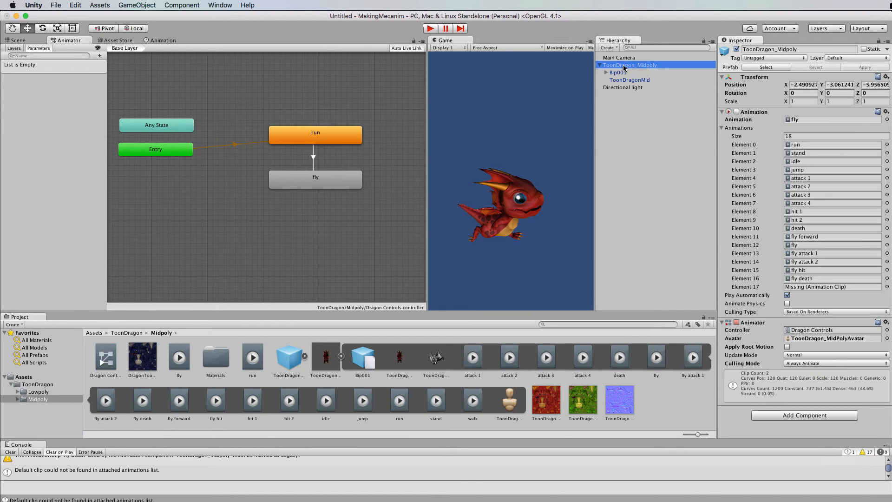
click(169, 43)
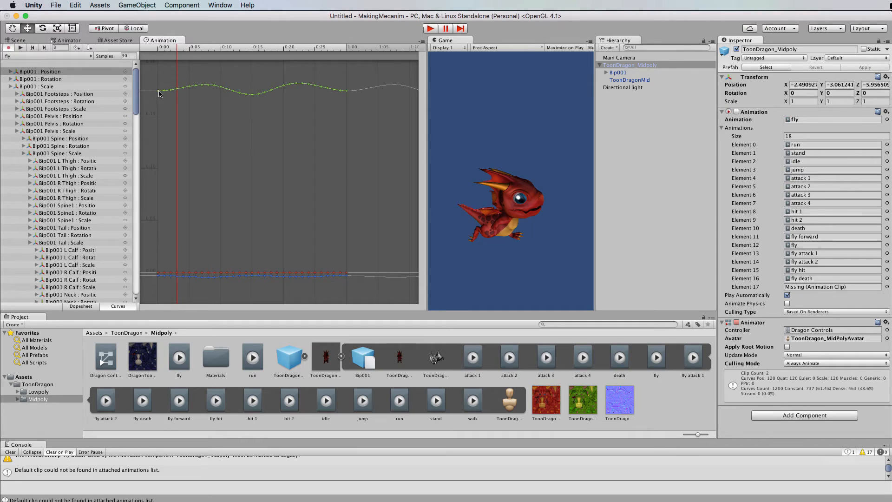
click(92, 57)
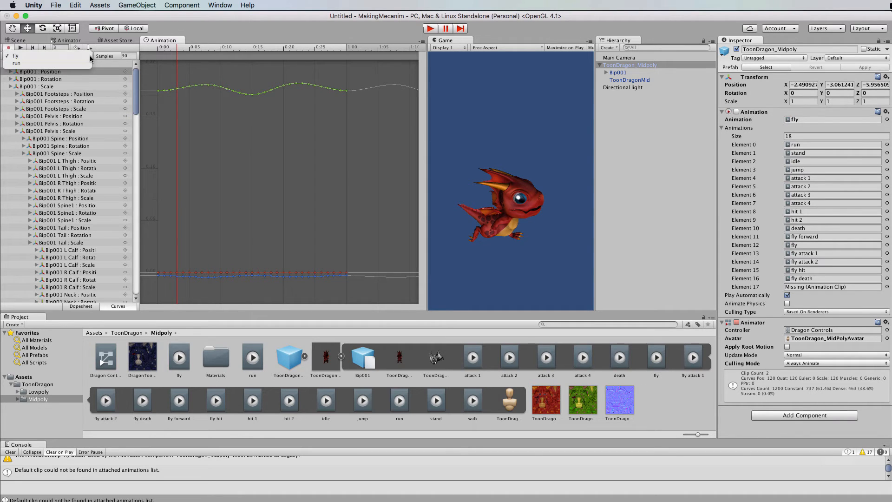
click(50, 66)
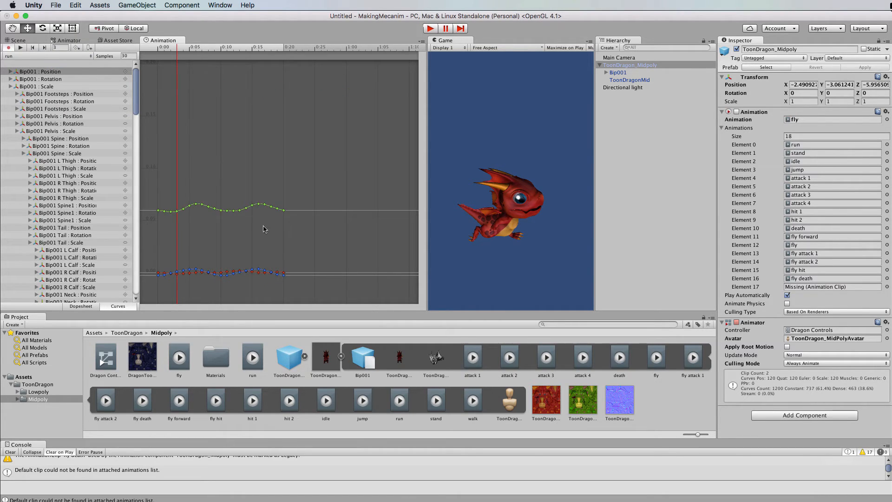
scroll(264, 229, up, 10)
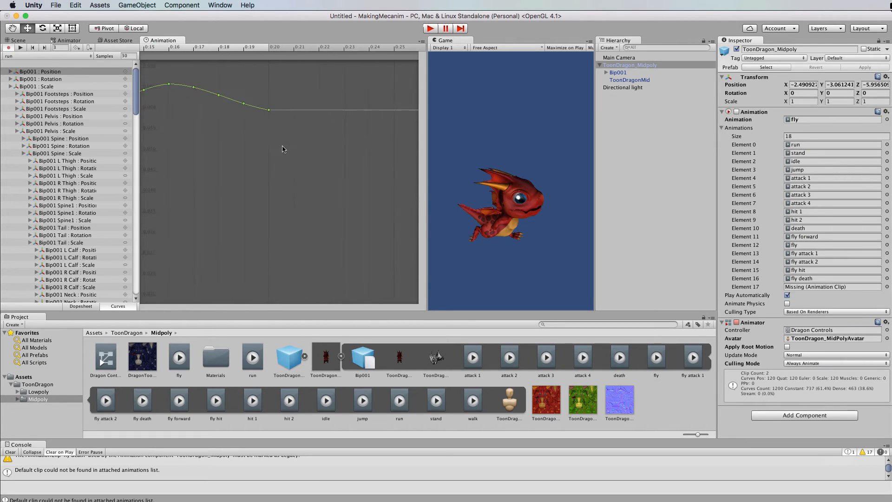
click(270, 110)
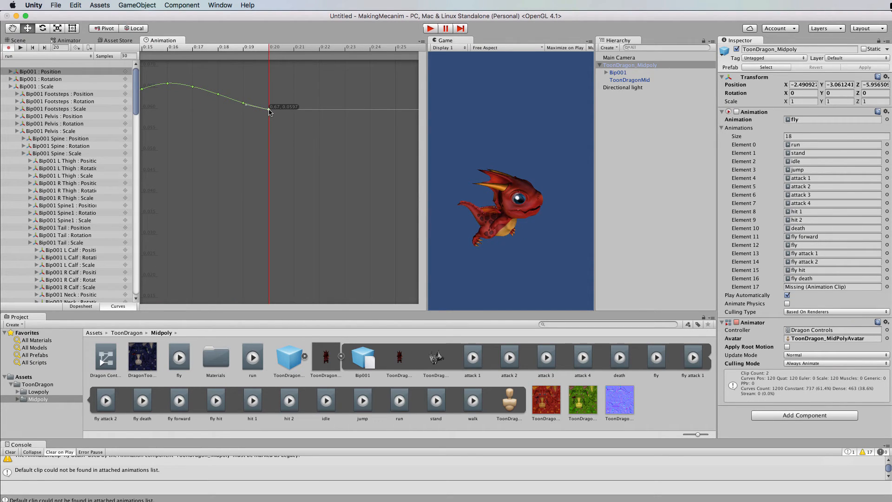
scroll(269, 110, up, 5)
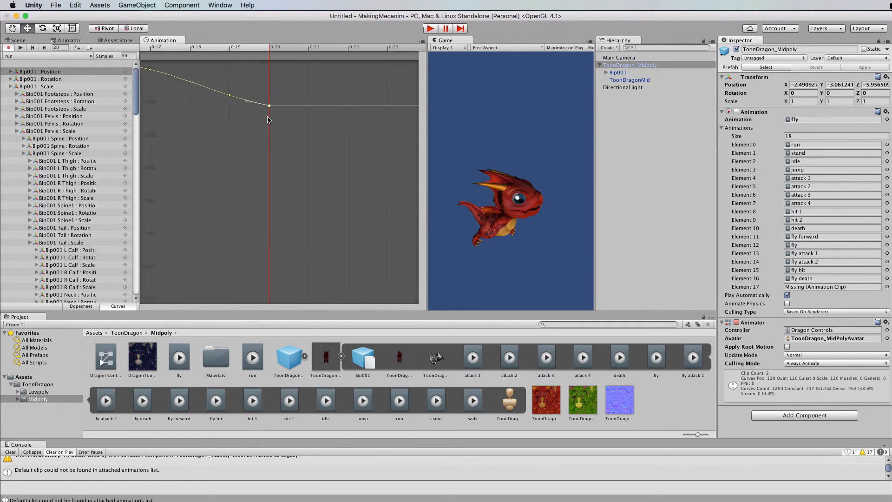
mouse_move(269, 103)
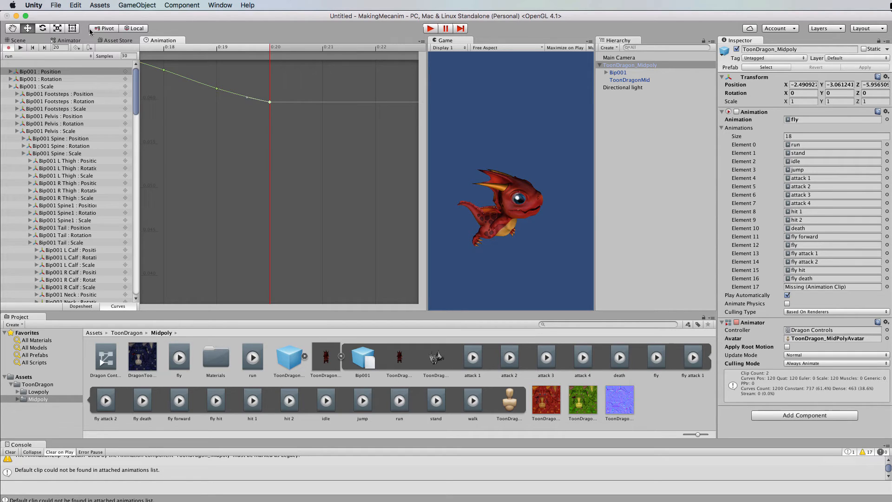
Step: In the fly clip, move Bip001's entire Y position curve down to about the height where the run clip ends
click(90, 56)
click(17, 49)
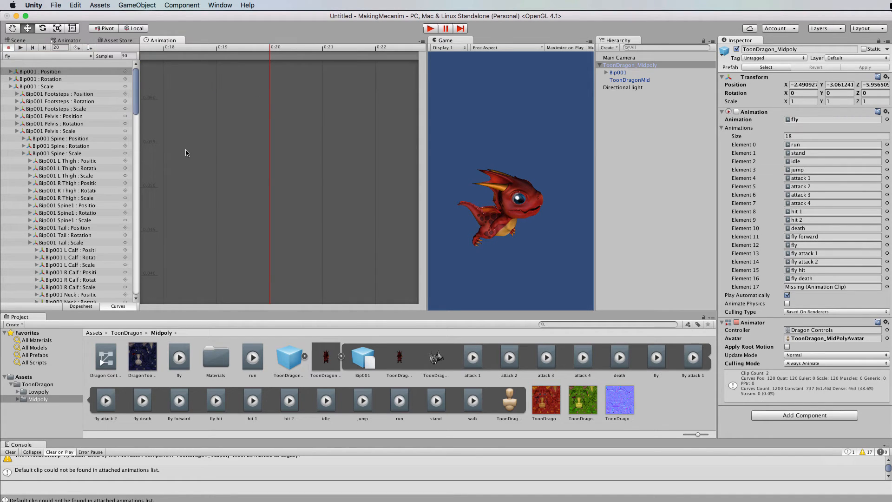
scroll(187, 151, down, 3)
scroll(186, 150, down, 5)
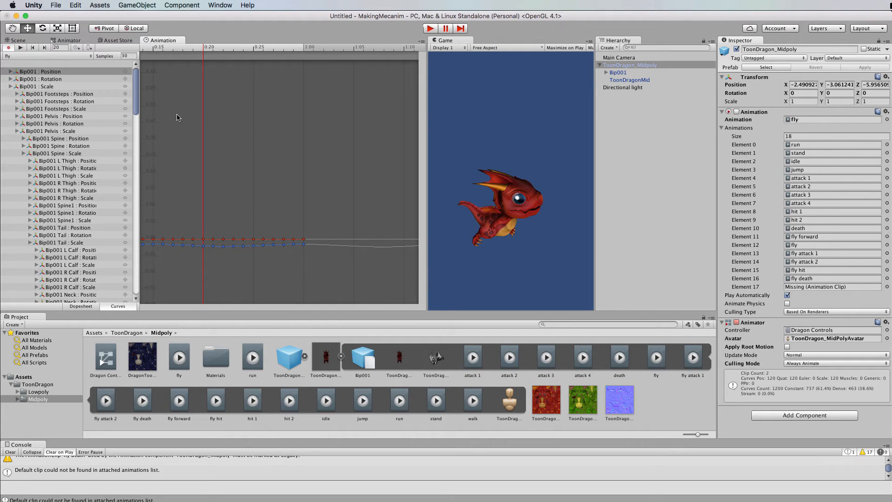
scroll(330, 152, down, 4)
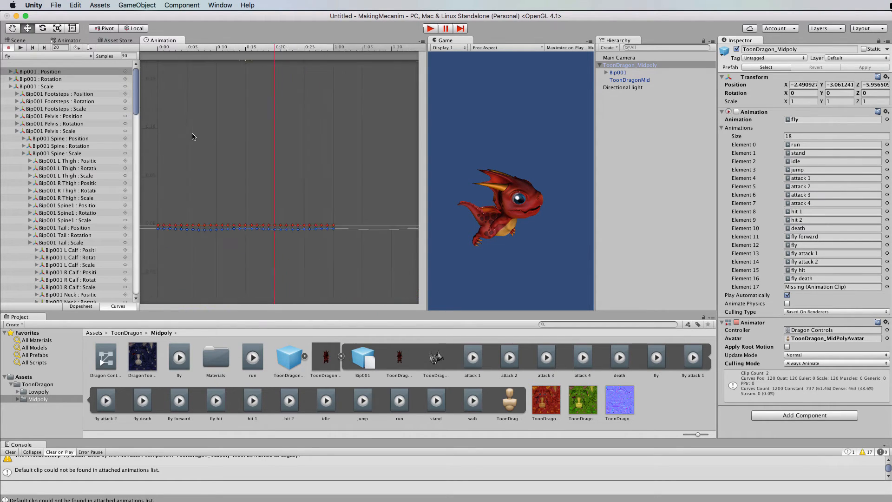
scroll(192, 134, down, 3)
middle_drag(197, 102, 185, 154)
scroll(180, 153, up, 3)
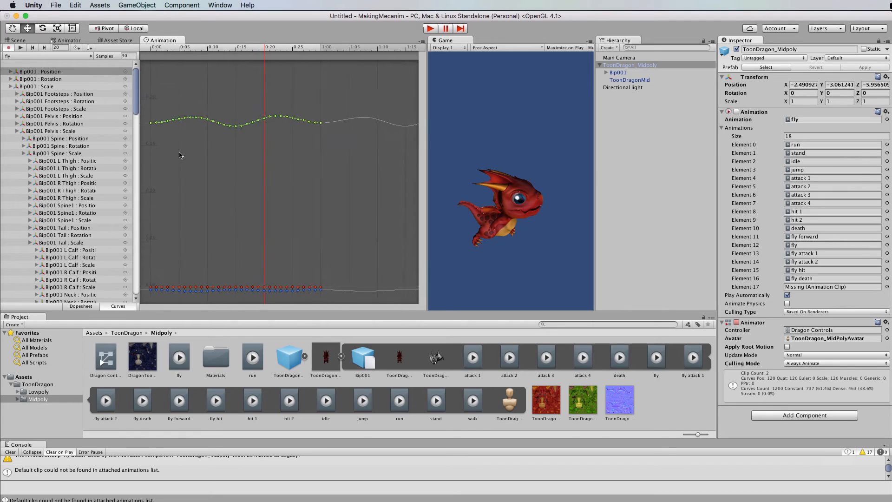
scroll(179, 155, up, 2)
scroll(162, 136, up, 1)
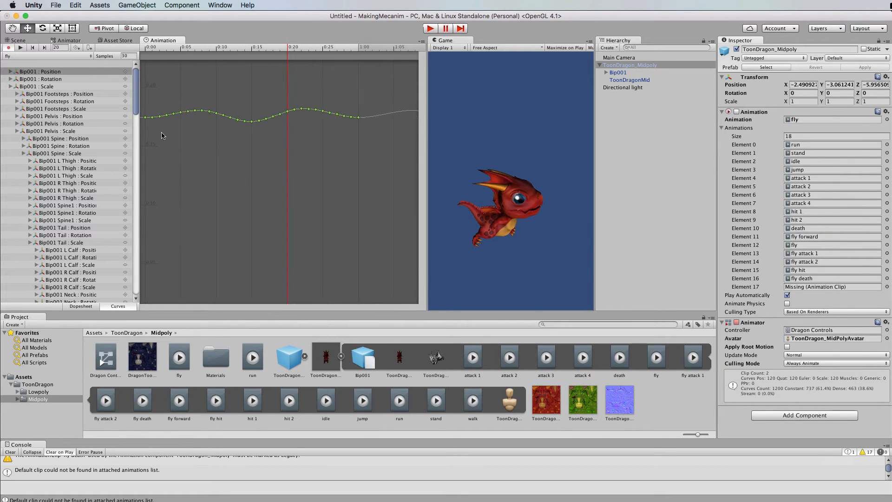
scroll(156, 134, up, 1)
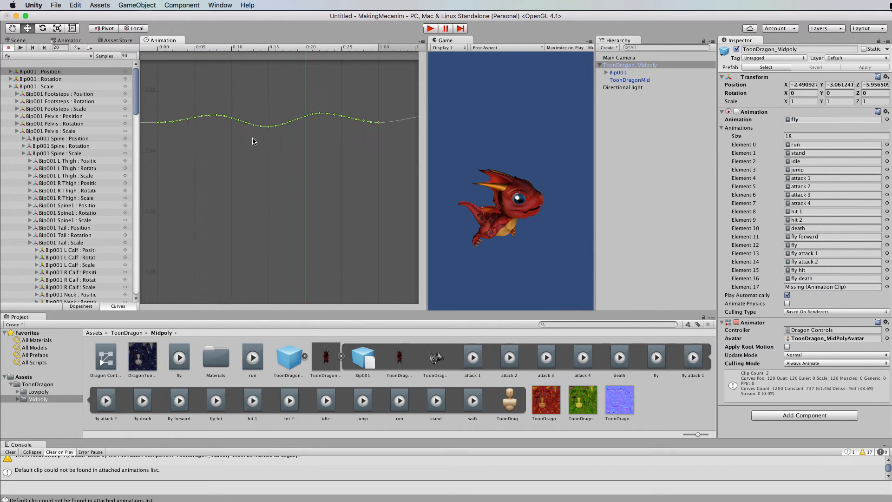
click(157, 126)
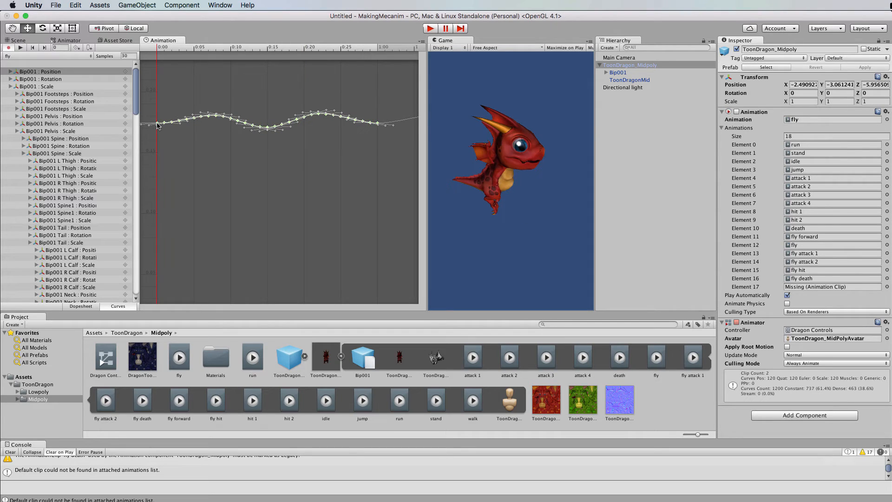
drag(158, 125, 157, 275)
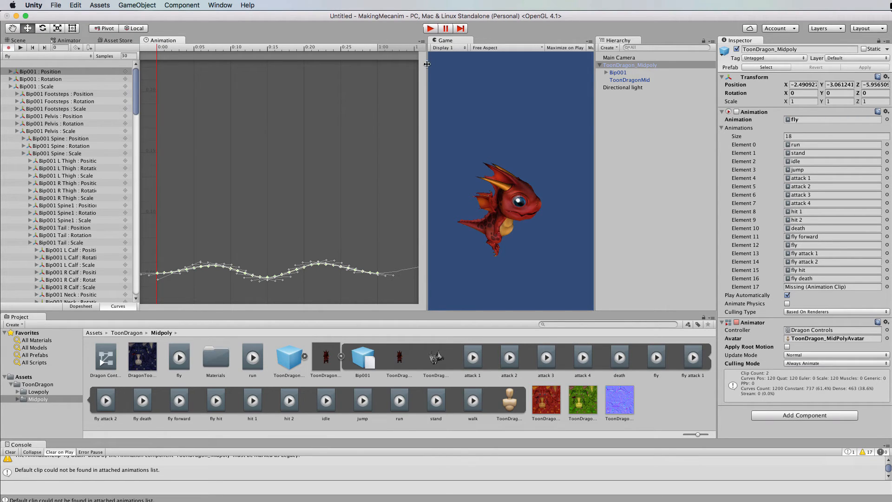
Step: Widen the Game view and play the scene twice to check the run-to-fly transition, stopping playback each time
drag(417, 56, 317, 55)
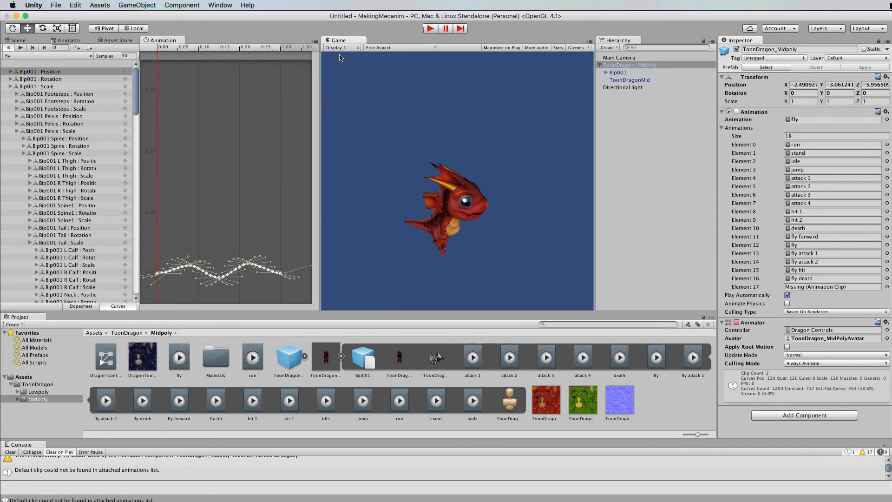
click(431, 28)
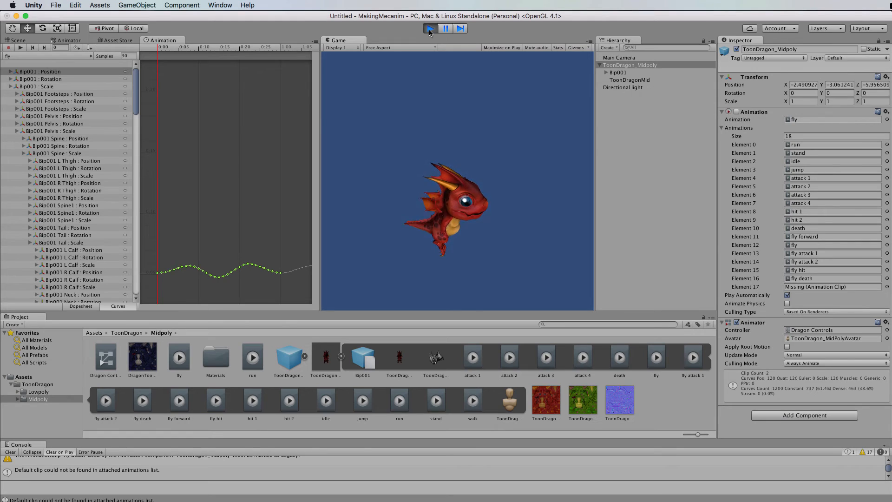
click(430, 29)
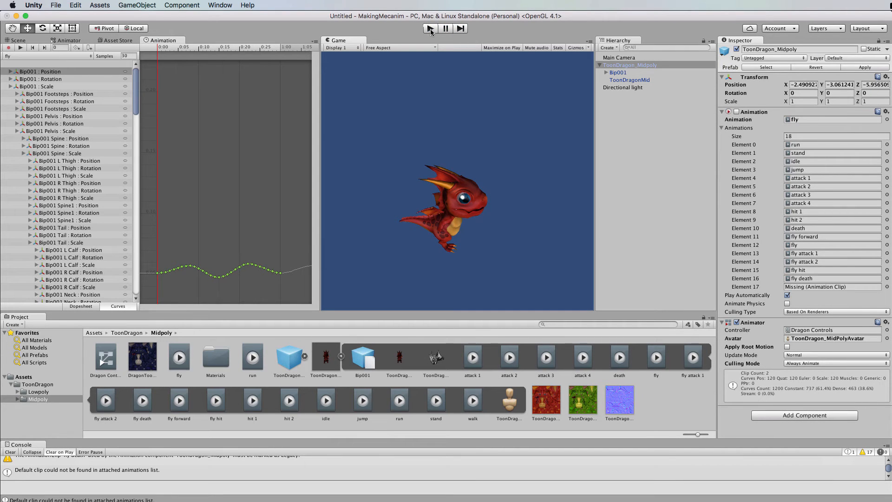
click(431, 29)
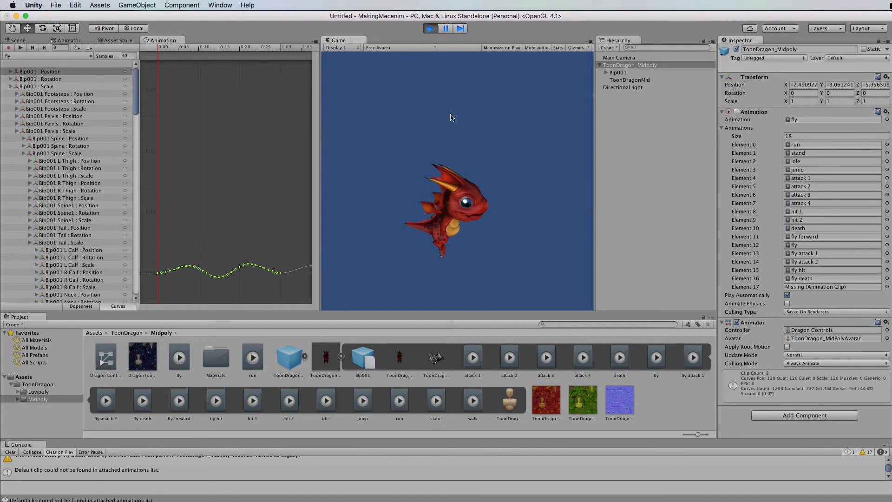
click(430, 29)
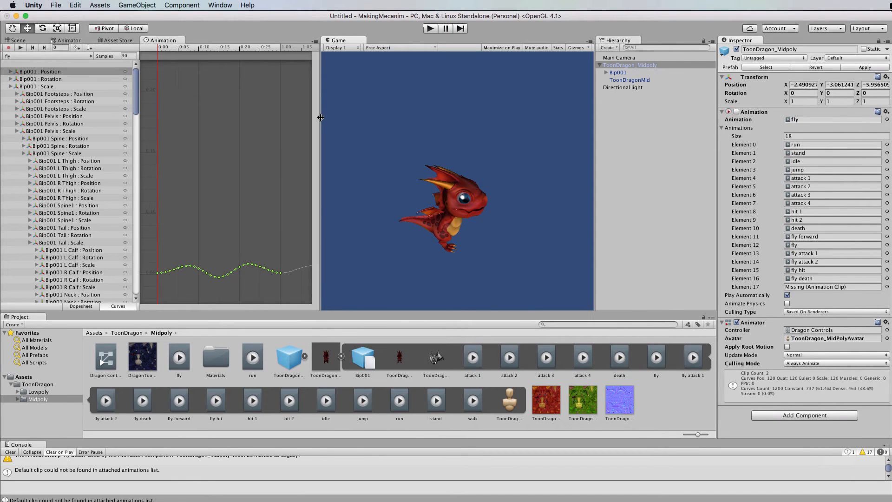
Step: Duplicate the editable fly clip in the Midpoly folder and name the copy cruise
drag(321, 118, 426, 121)
scroll(245, 158, down, 10)
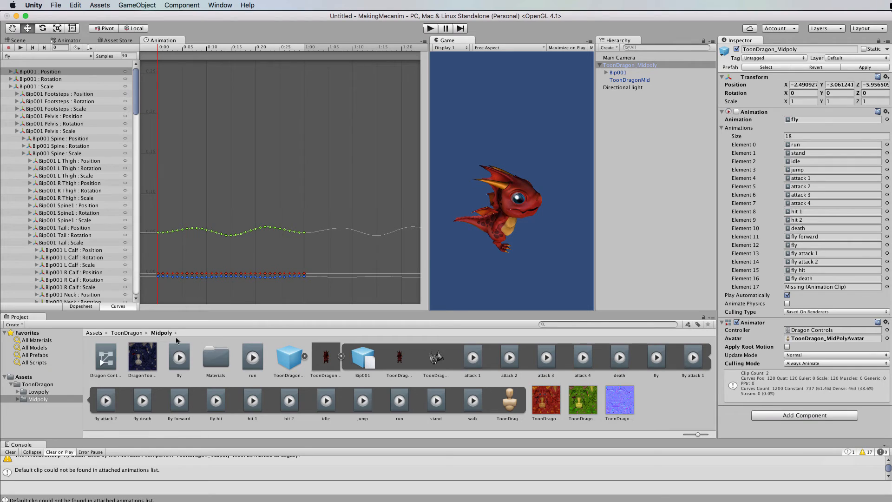
click(185, 354)
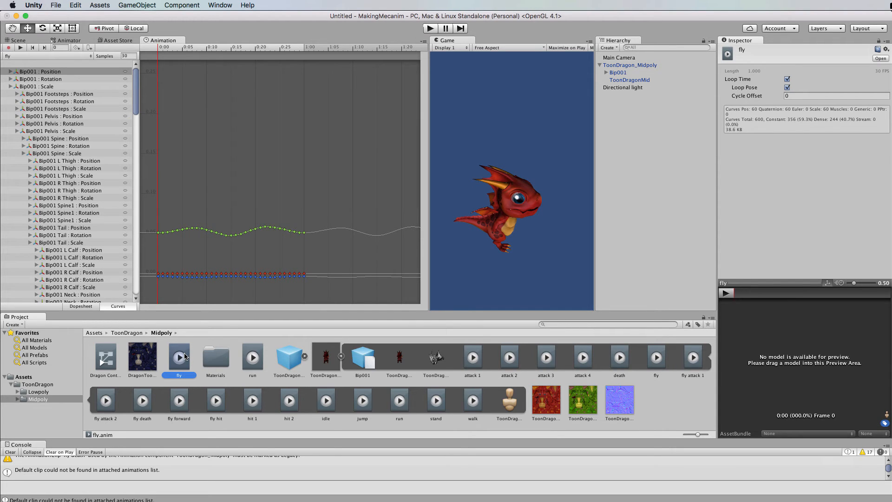
key(super+d)
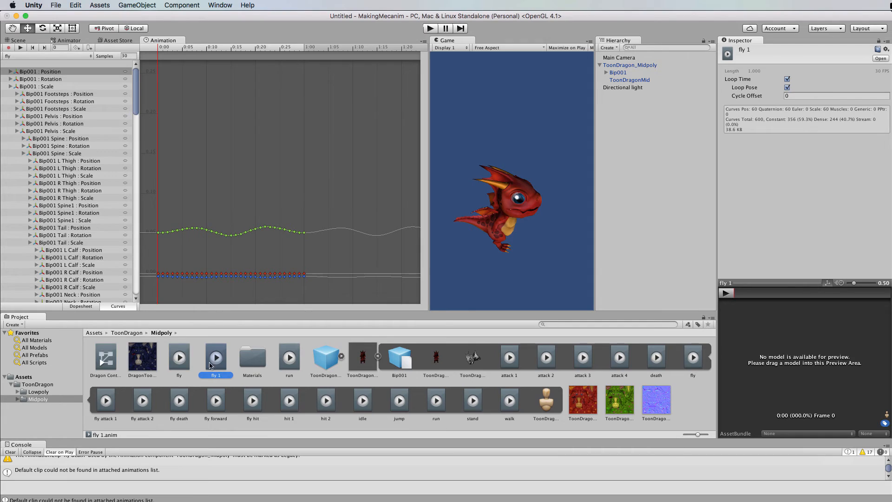
click(218, 376)
text(cruise)
key(Return)
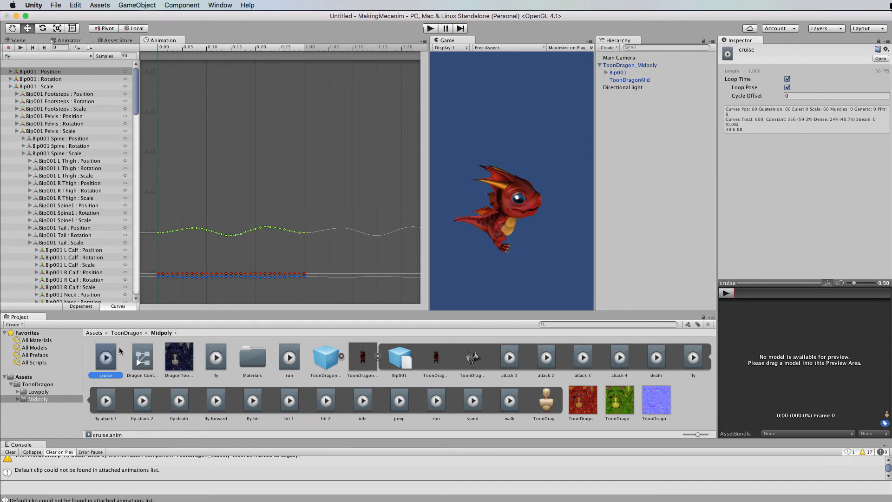
Step: Add the cruise clip as a state below fly in the Animator and make a transition from fly to cruise
click(66, 40)
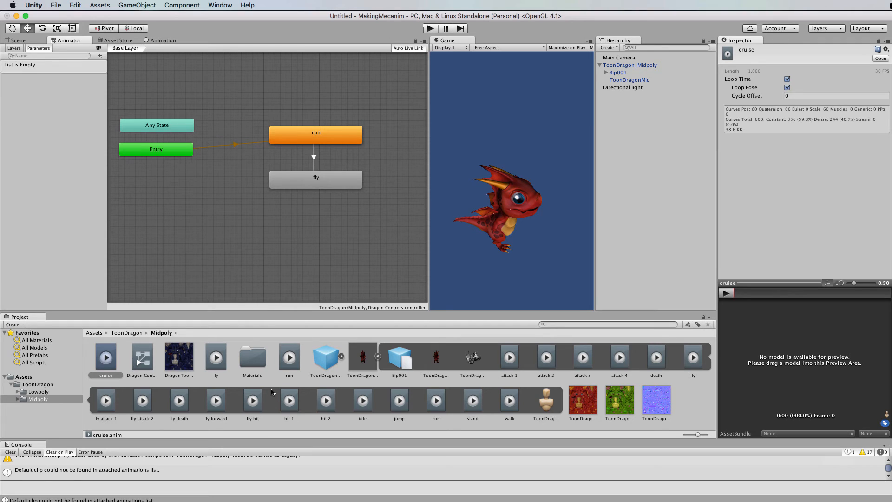
drag(106, 356, 344, 236)
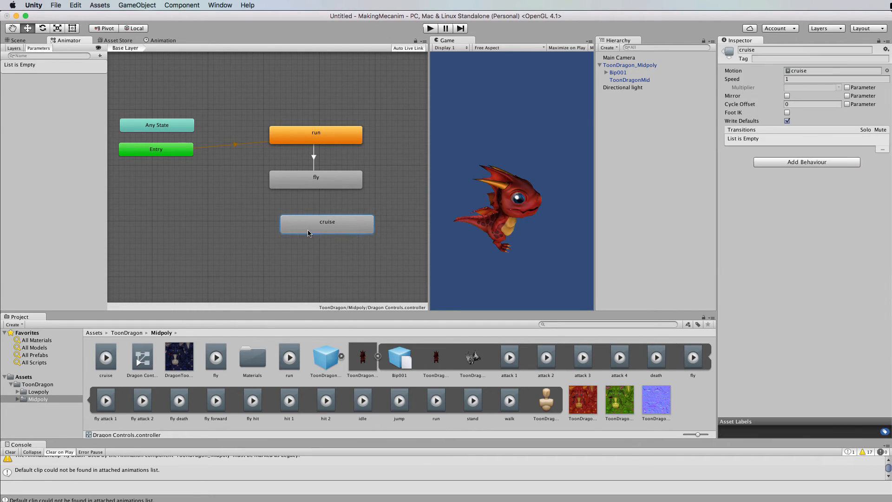
right_click(330, 188)
click(346, 192)
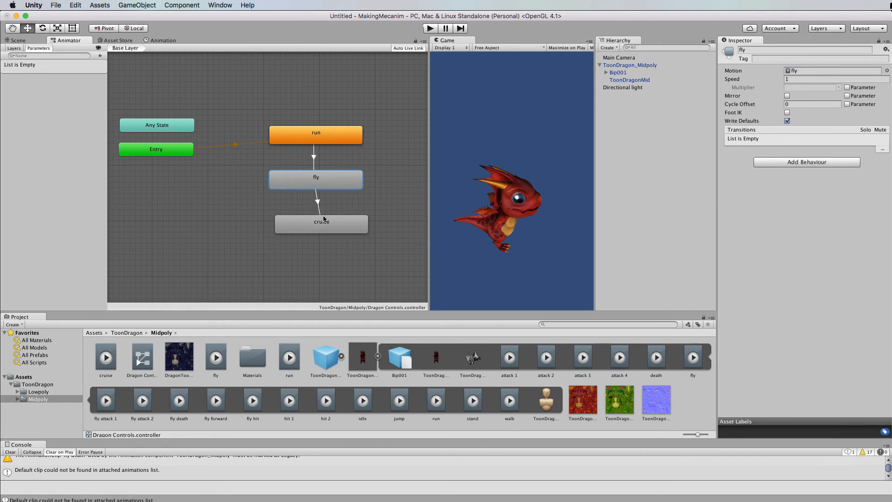
click(318, 222)
drag(351, 228, 346, 228)
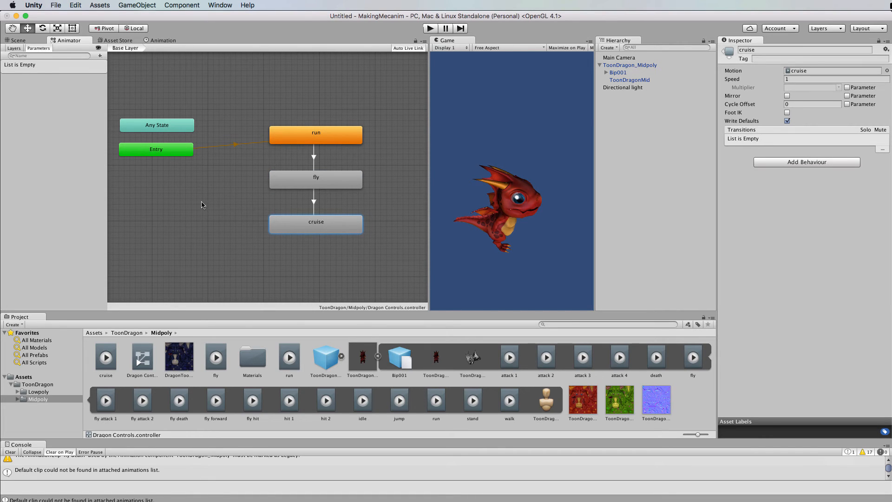
Step: Switch the Animation view to the cruise clip and widen the Game view
click(163, 41)
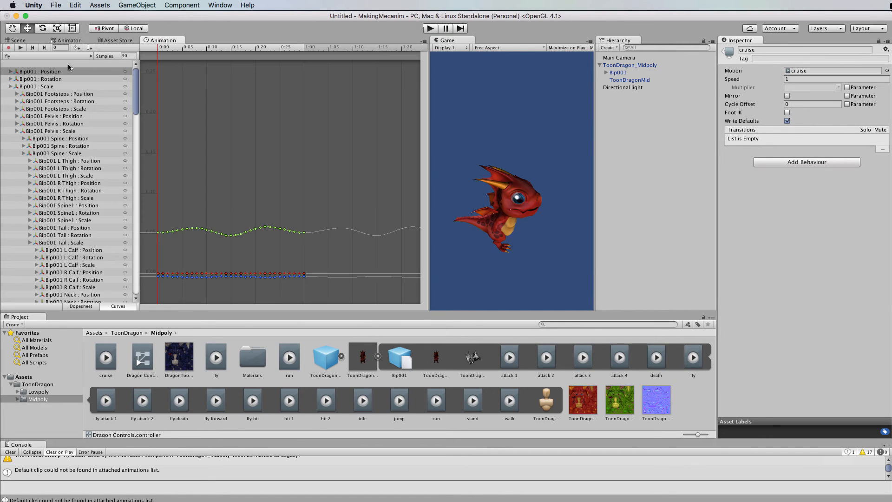
click(91, 56)
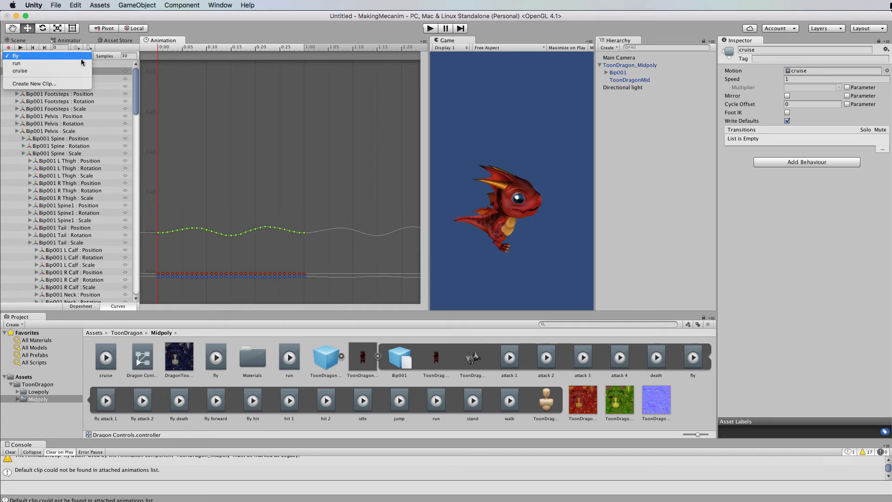
click(49, 73)
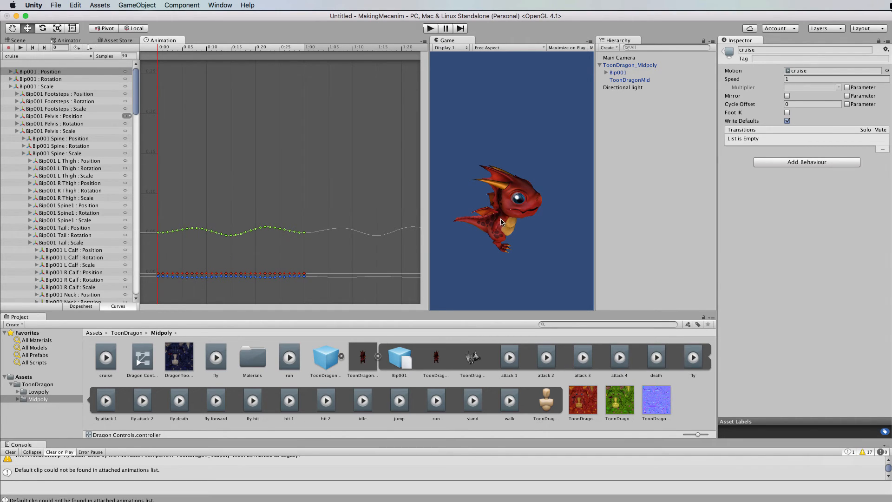
drag(429, 172, 331, 172)
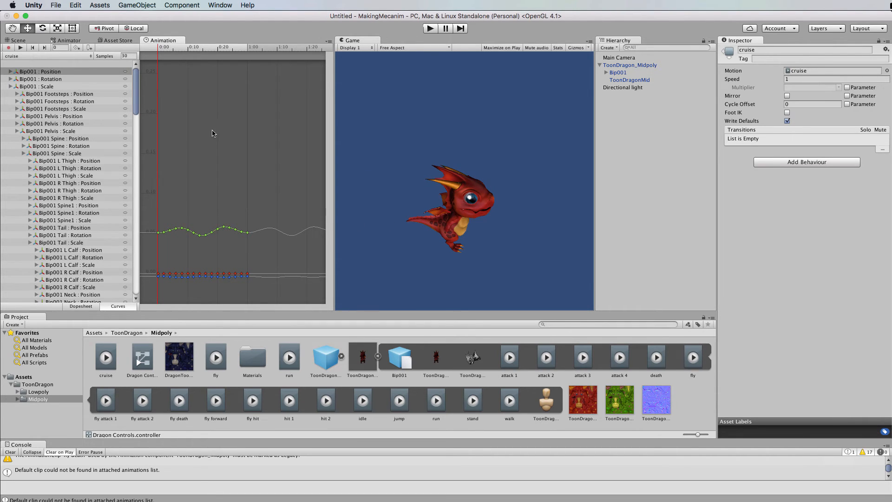
Step: Compare the rotation curves of Bip001 Wing_L and Bip001 Wing_R, ending with Wing_L's rotation selected
drag(135, 95, 137, 123)
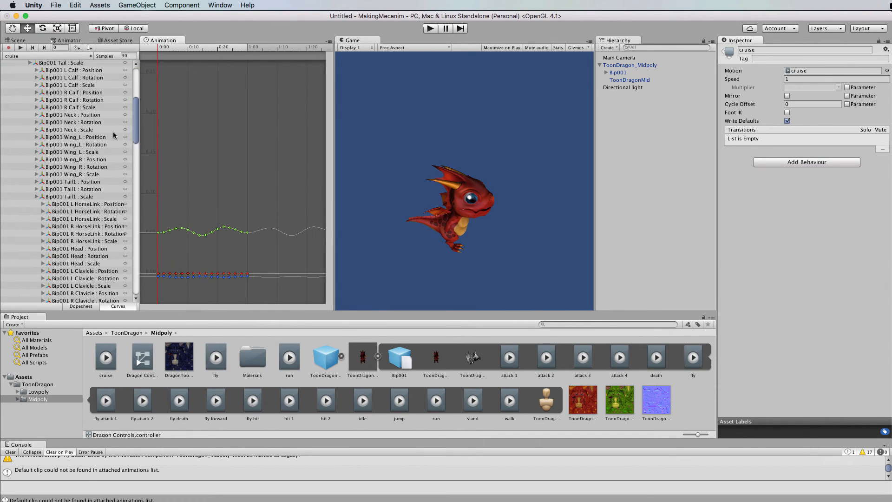
click(70, 145)
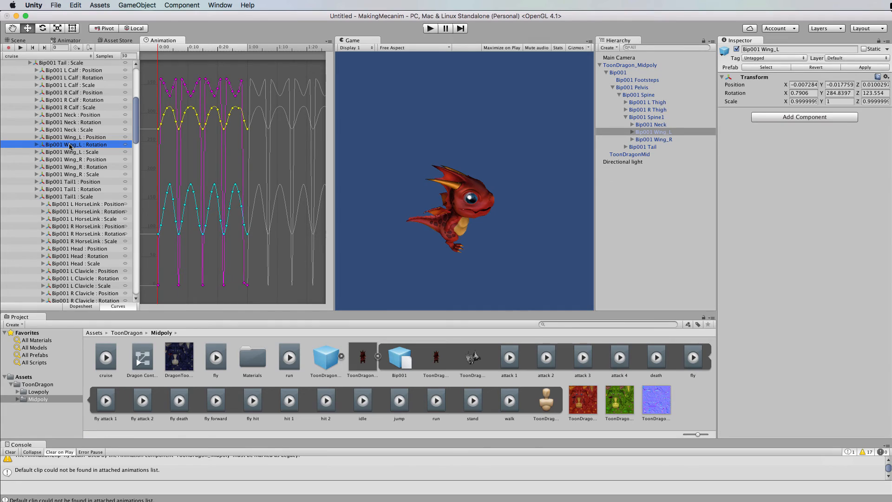
click(71, 167)
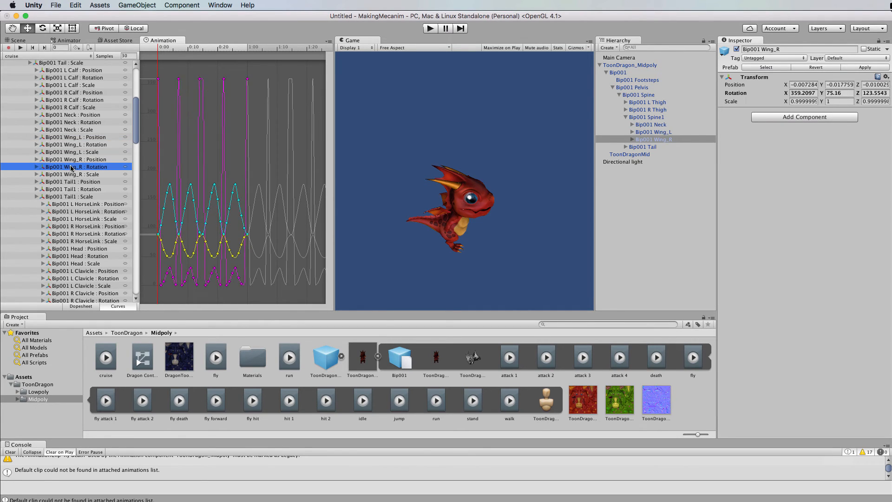
click(73, 145)
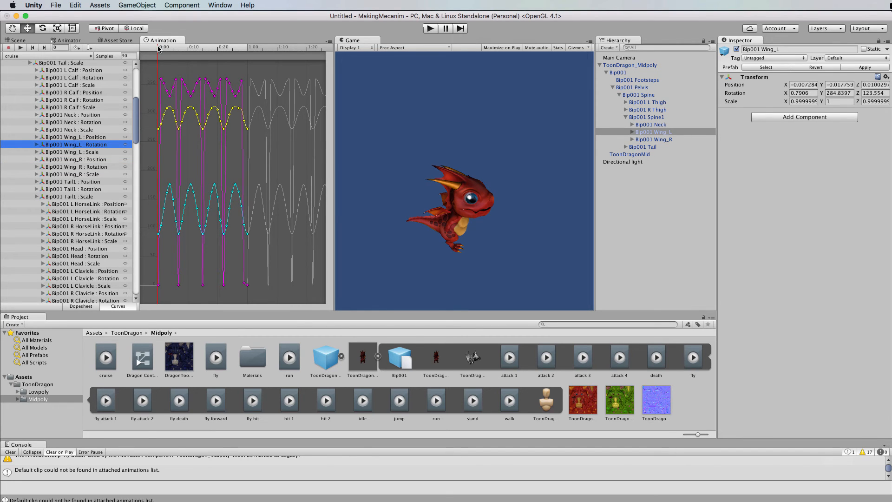
Step: Delete the keys of Bip001 Wing_L's X rotation curve in the cruise clip, keeping only the one at frame 0
mouse_move(159, 48)
mouse_down()
mouse_move(215, 54)
mouse_move(157, 57)
mouse_move(256, 56)
mouse_move(151, 59)
mouse_up()
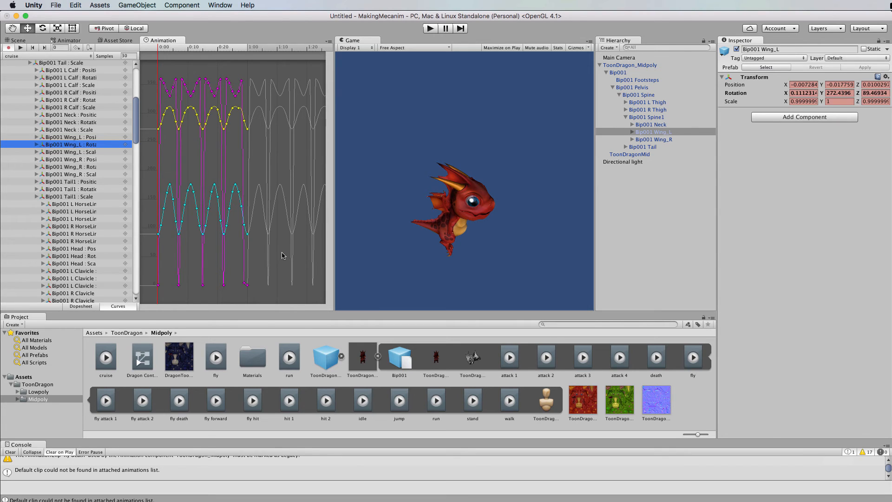
click(158, 287)
right_click(159, 286)
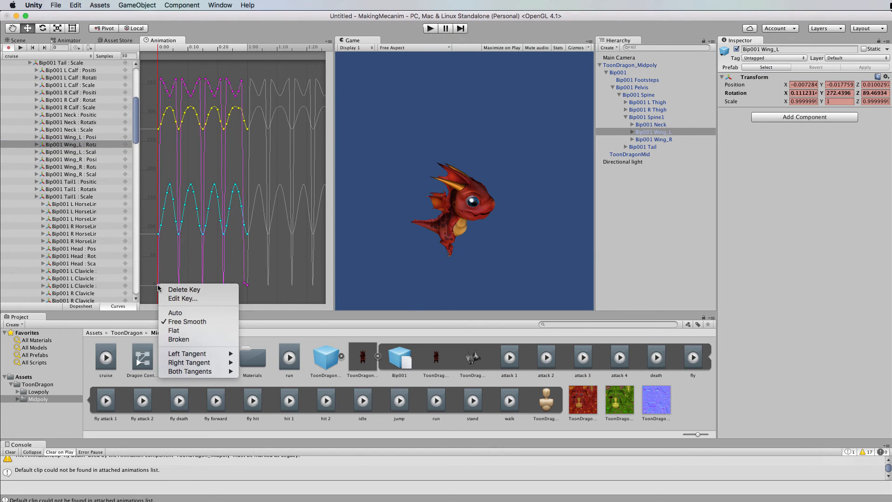
click(184, 289)
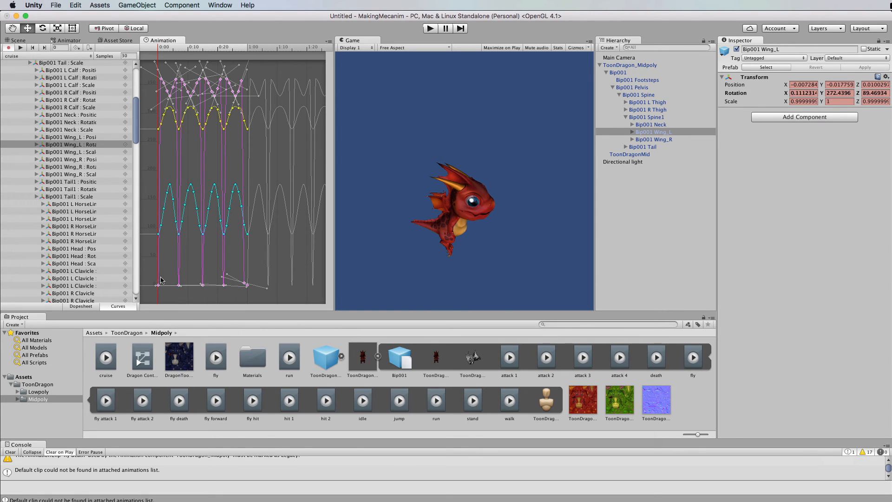
right_click(159, 287)
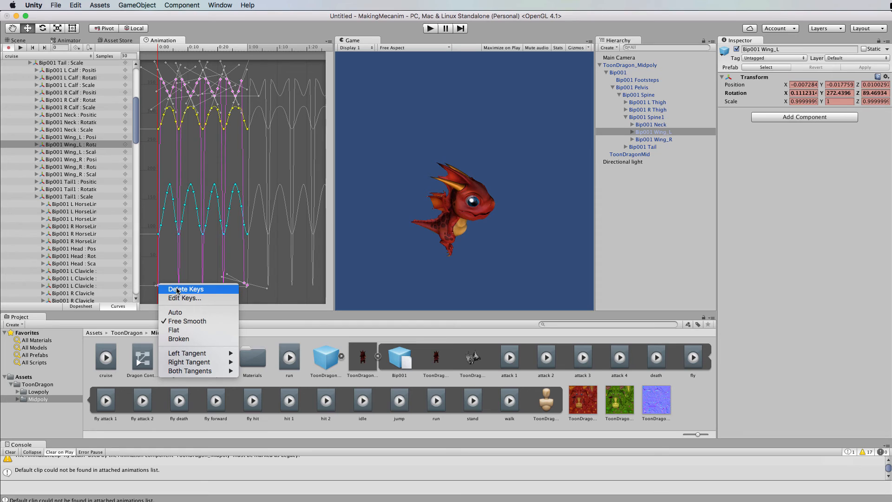
click(180, 290)
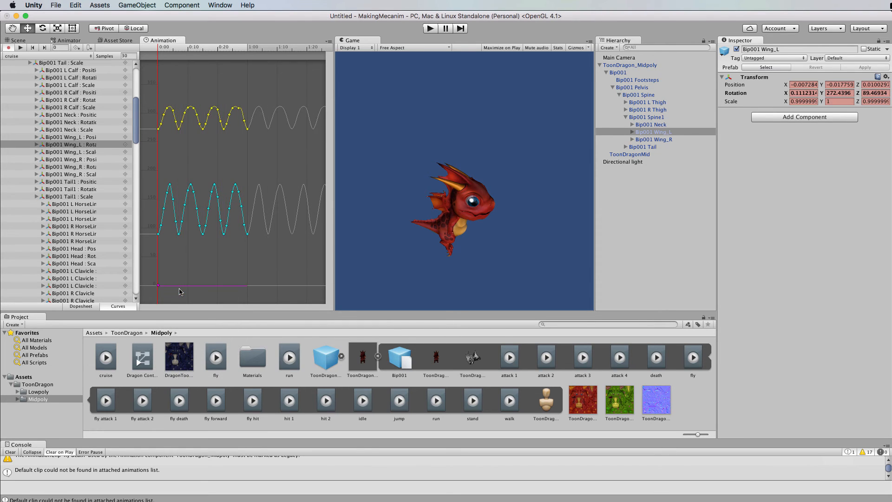
Step: Delete the keys of Bip001 Wing_L's Z rotation curve, keeping only the one at frame 0
mouse_move(158, 53)
mouse_down()
mouse_move(255, 51)
mouse_move(158, 53)
mouse_up()
click(159, 235)
right_click(158, 236)
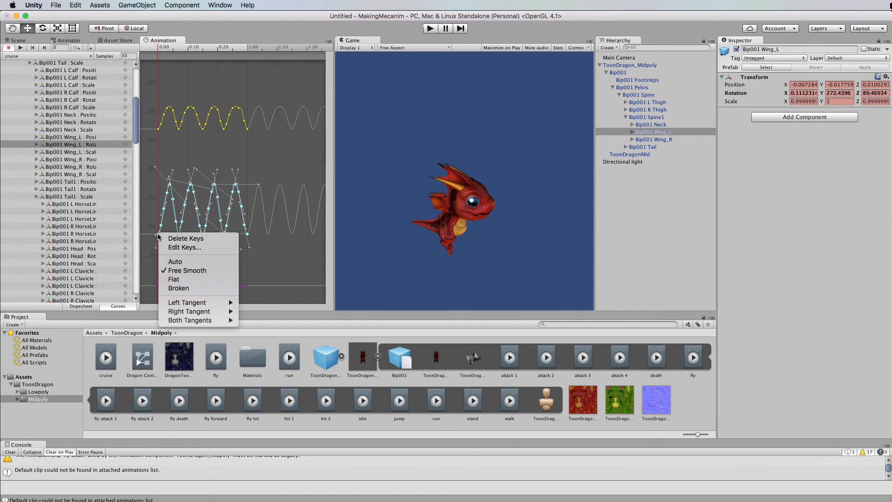
click(184, 238)
Step: Delete all but the frame 0 key of Bip001 Wing_L's Y rotation curve and scrub to frame 30 to check the wing
mouse_move(160, 48)
mouse_down()
mouse_move(274, 53)
mouse_move(158, 54)
mouse_up()
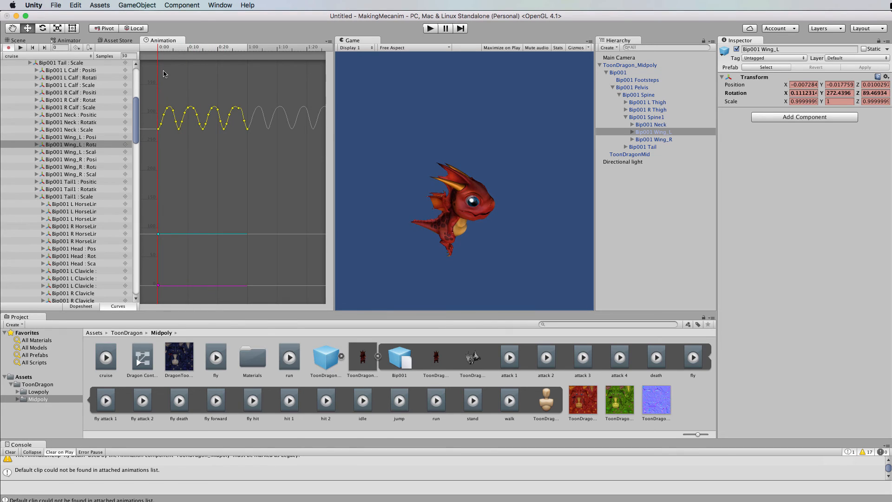
click(158, 132)
right_click(158, 131)
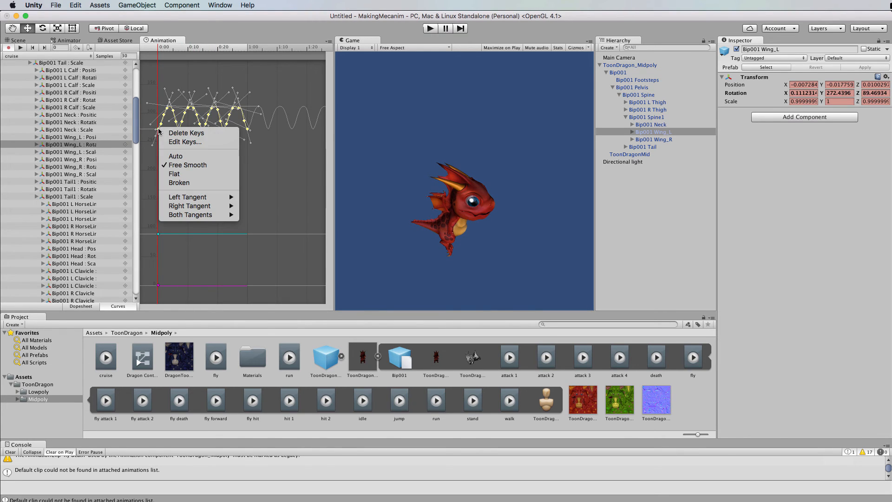
click(173, 133)
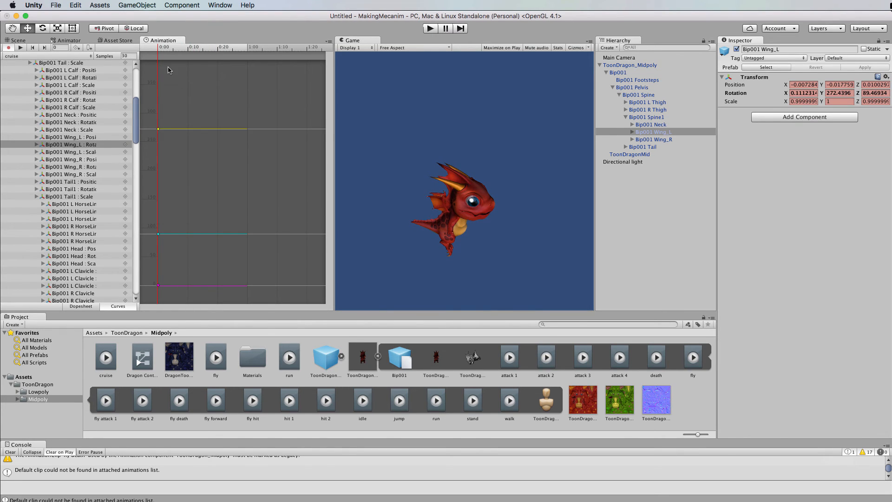
drag(159, 47, 247, 65)
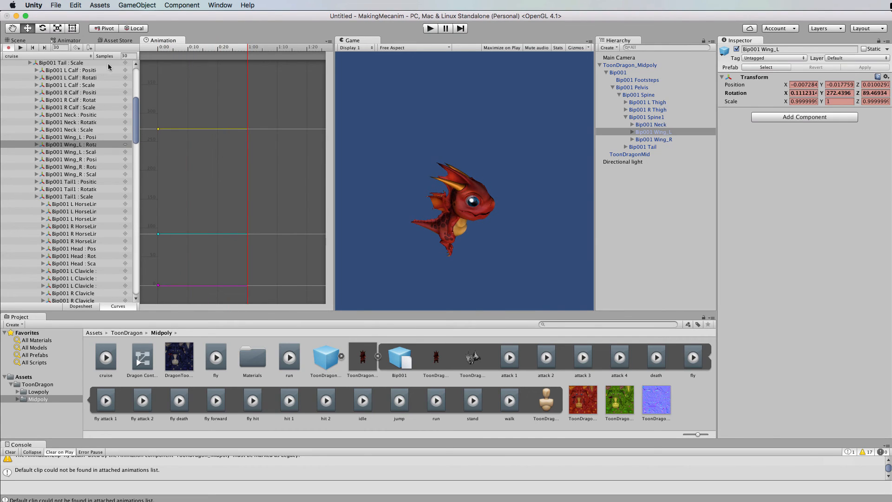
Step: Align Main Camera with a Scene view from behind and above the dragon, and move it closer, to position -2.48, -2.7, -6.25
click(65, 41)
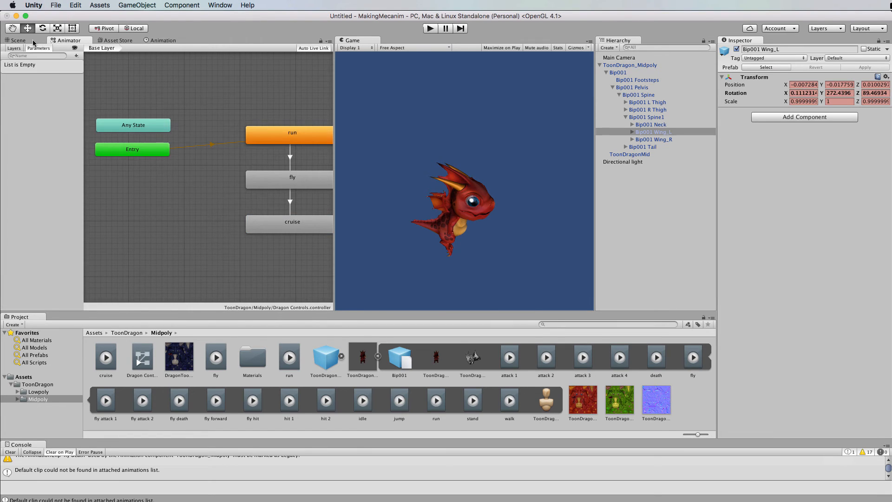
click(18, 41)
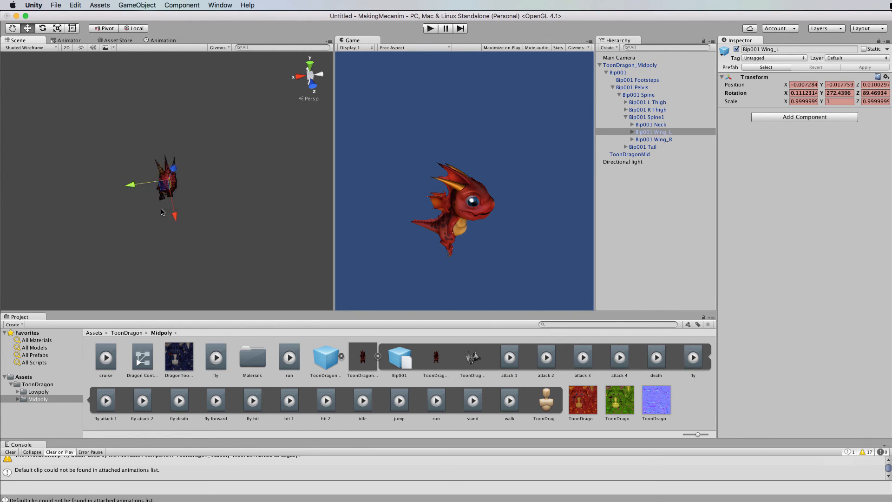
alt+drag(140, 223, 244, 194)
scroll(185, 205, up, 3)
scroll(185, 205, up, 3)
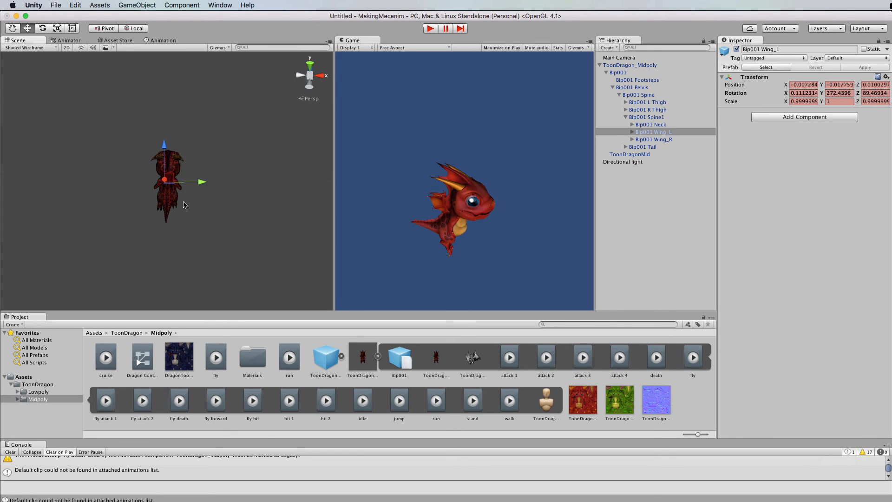
click(638, 56)
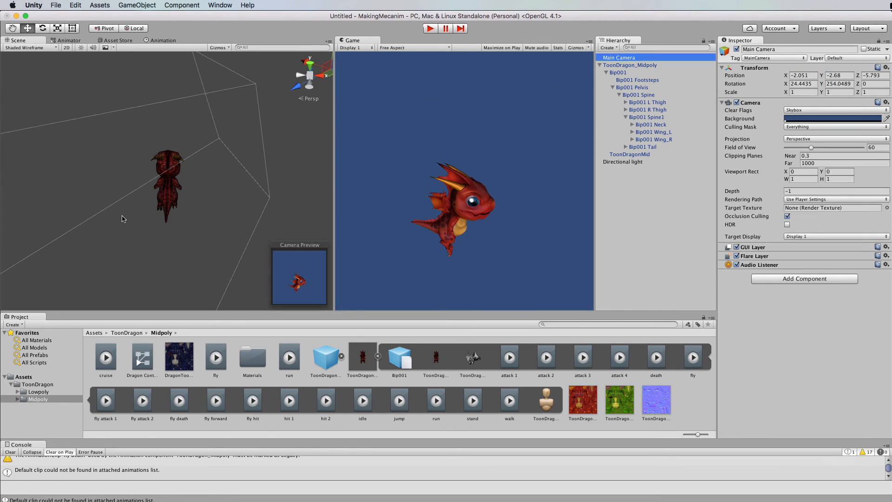
click(140, 5)
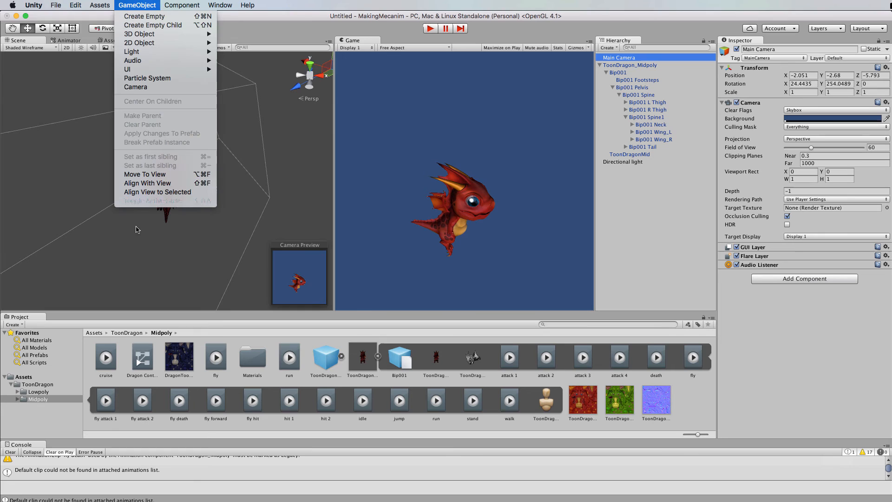
click(144, 184)
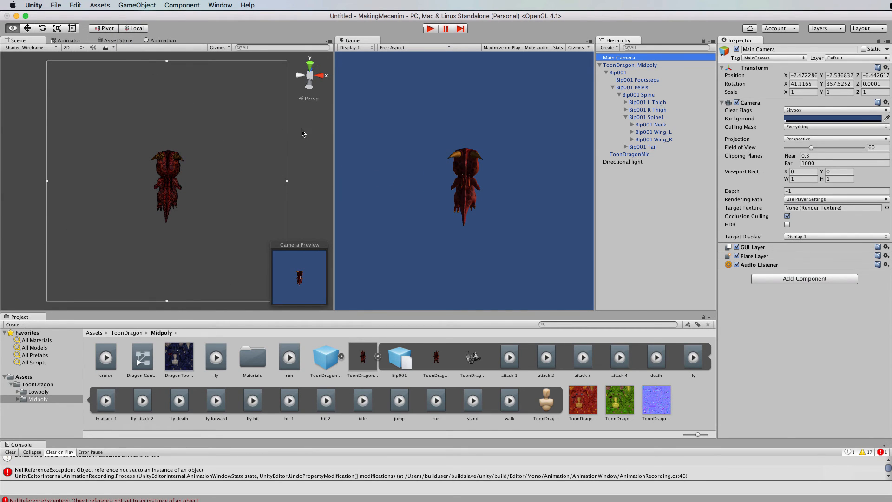
alt+drag(269, 125, 185, 180)
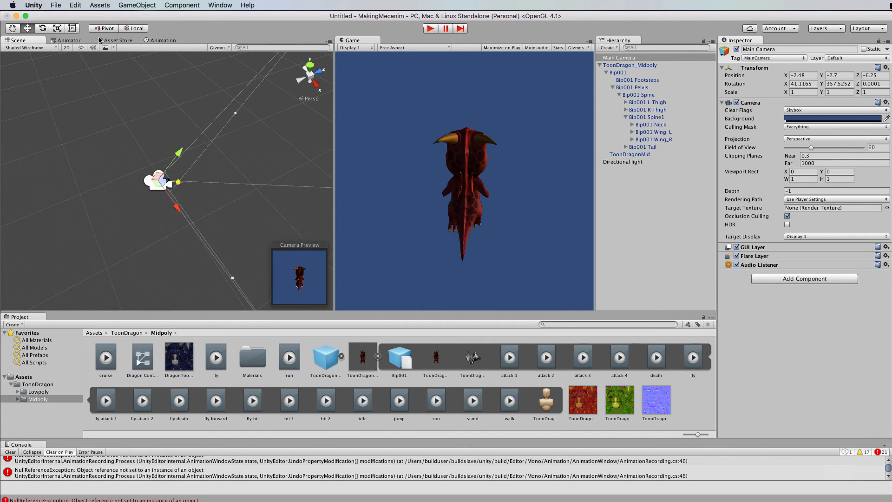
Step: Reopen the cruise clip's curves for ToonDragon_Midpoly, scrub to frame 20 to check the wing pose, and fit a longer time range
click(163, 41)
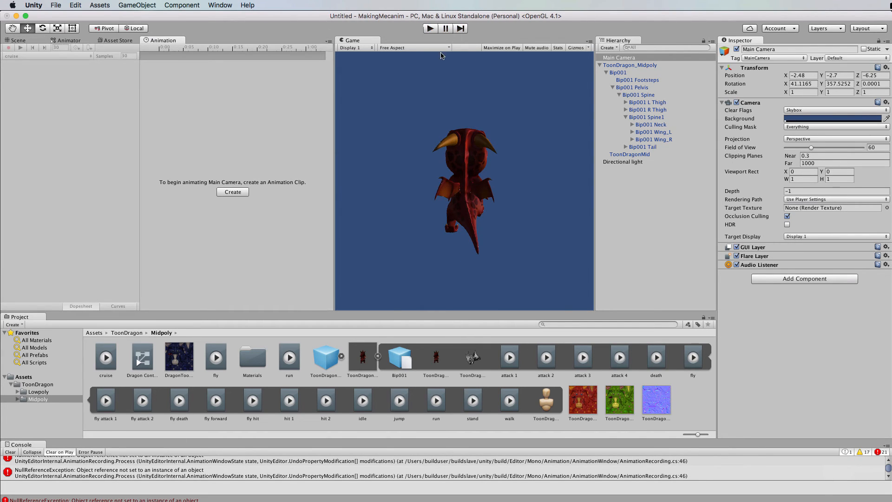
click(626, 65)
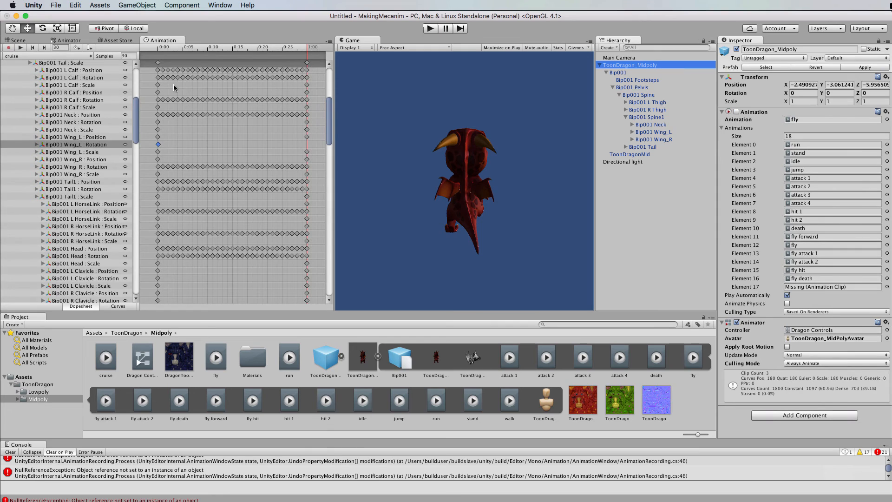
click(118, 306)
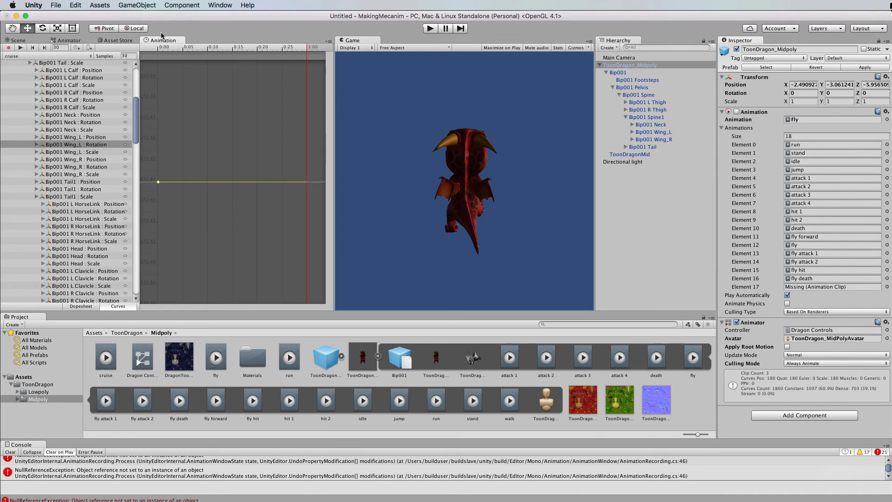
drag(161, 50, 260, 49)
scroll(184, 97, down, 2)
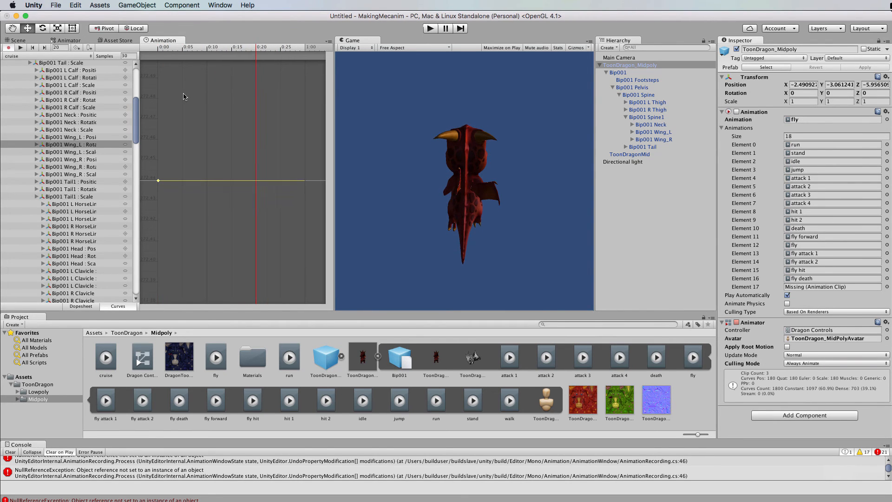
scroll(184, 96, down, 5)
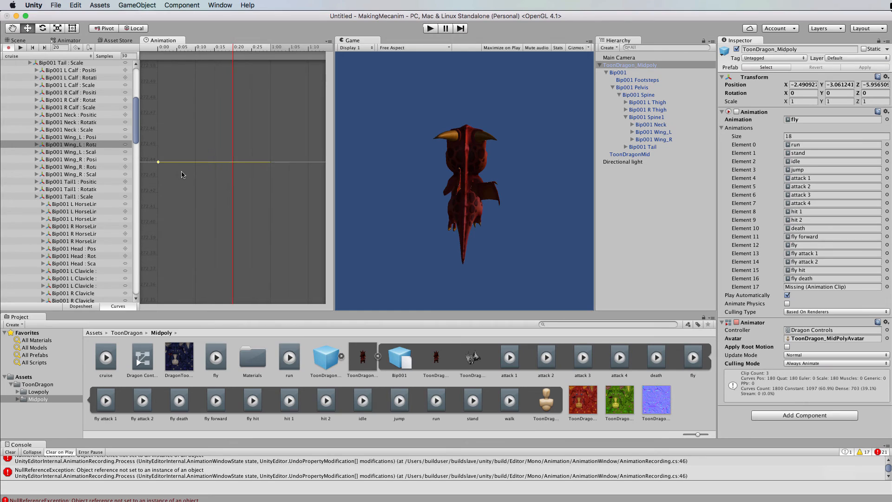
scroll(182, 175, down, 2)
scroll(184, 116, down, 5)
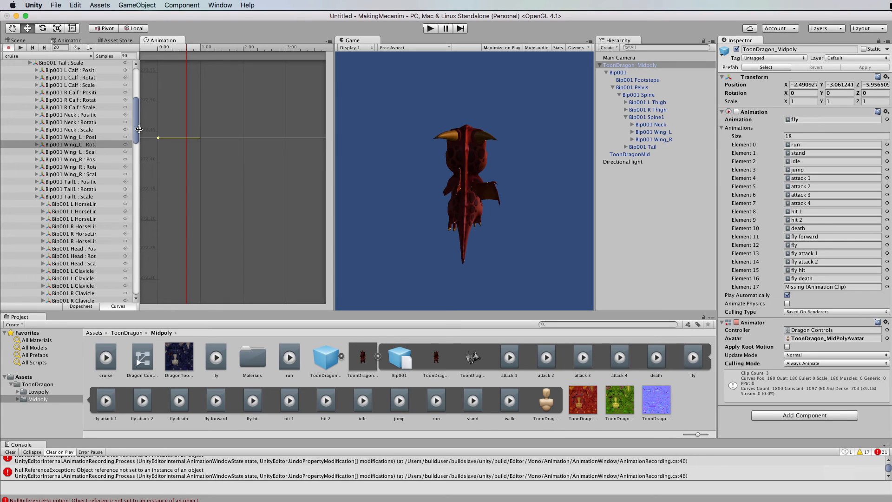
Step: Widen the property list and delete the keys of Bip001 Wing_L02's Z rotation curve, keeping only the one at frame 0
drag(139, 129, 138, 152)
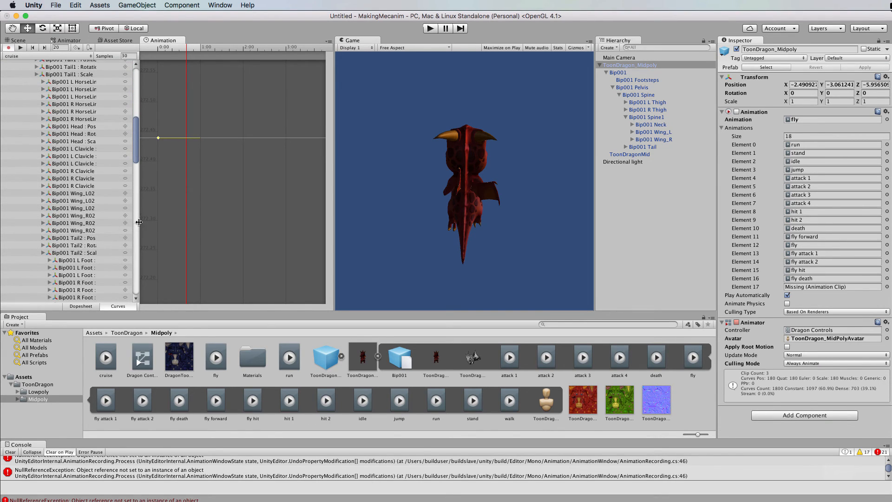
drag(139, 223, 186, 224)
click(81, 201)
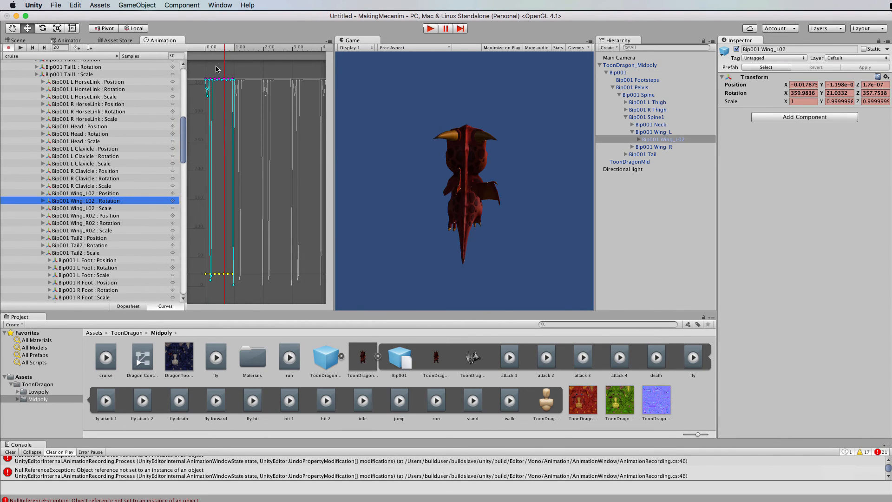
mouse_move(224, 52)
mouse_down()
mouse_move(205, 52)
mouse_move(220, 52)
mouse_up()
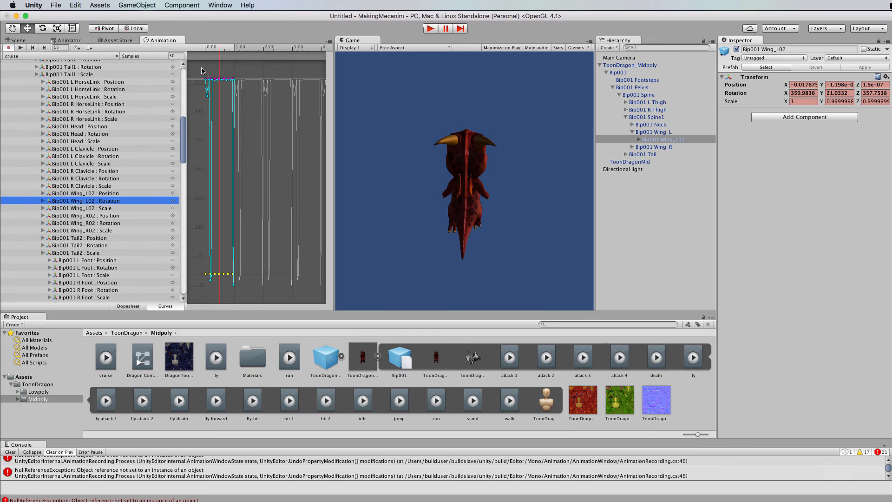
click(207, 84)
right_click(207, 83)
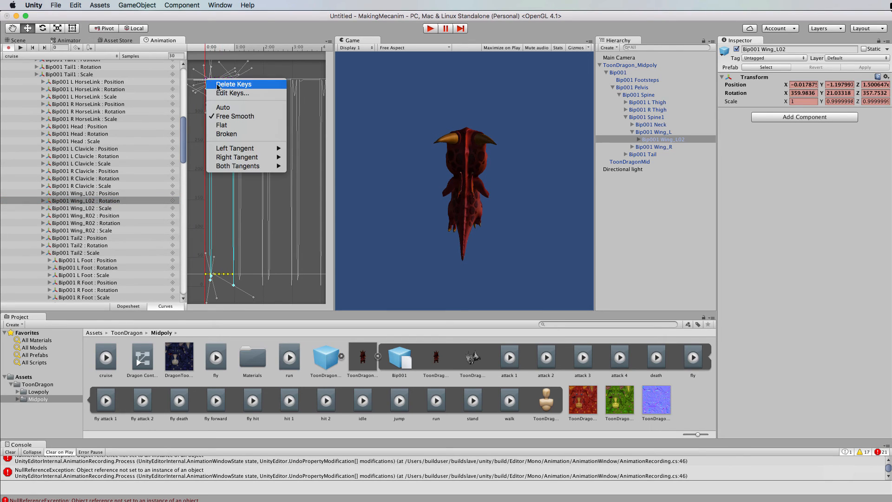
click(217, 86)
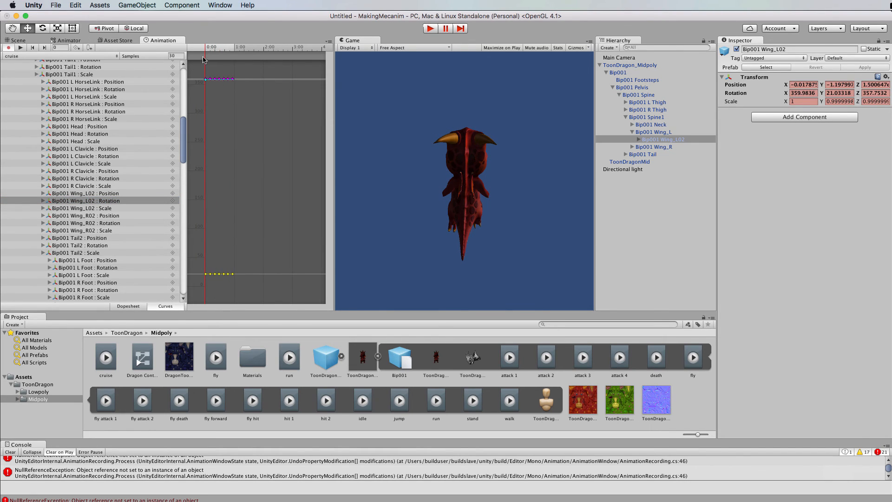
drag(207, 50, 185, 50)
Step: Delete the keys of Bip001 Wing_L03's Z rotation curve, keeping only the one at frame 0
scroll(117, 238, down, 9)
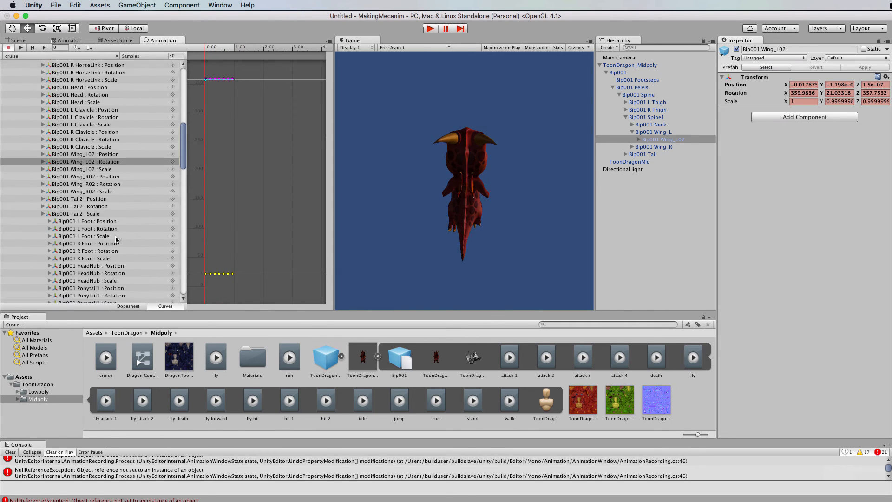
scroll(116, 239, down, 2)
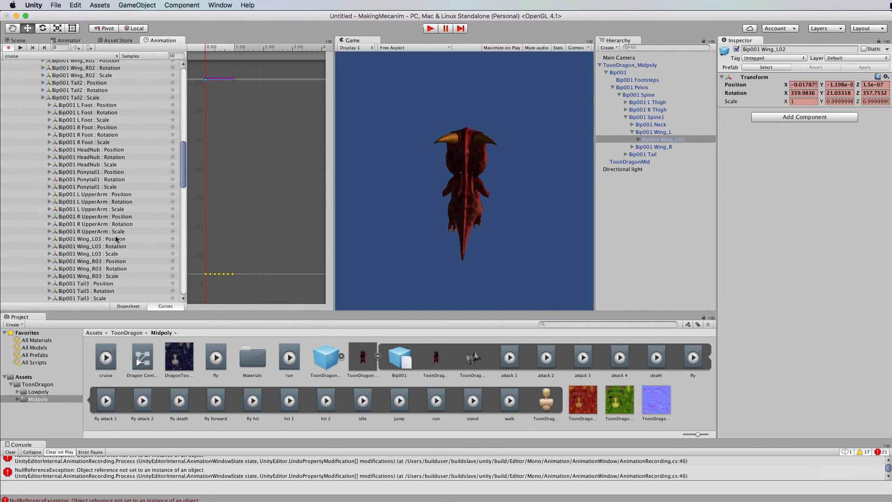
click(111, 247)
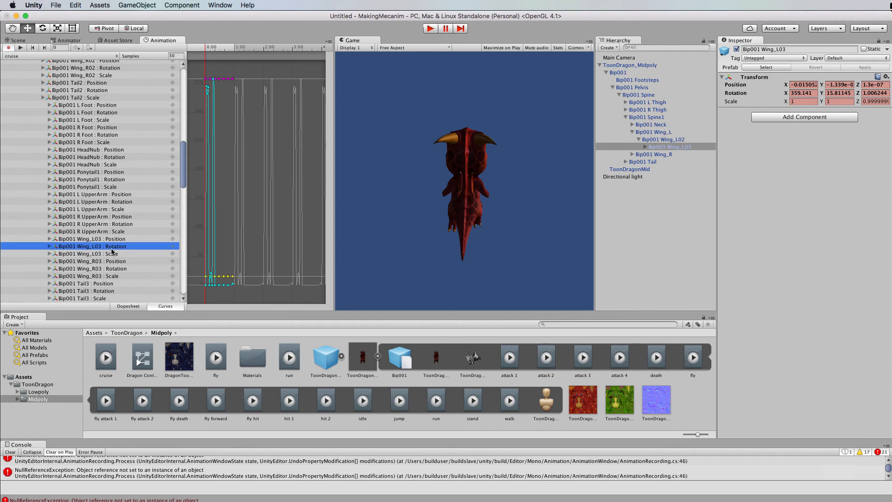
click(205, 80)
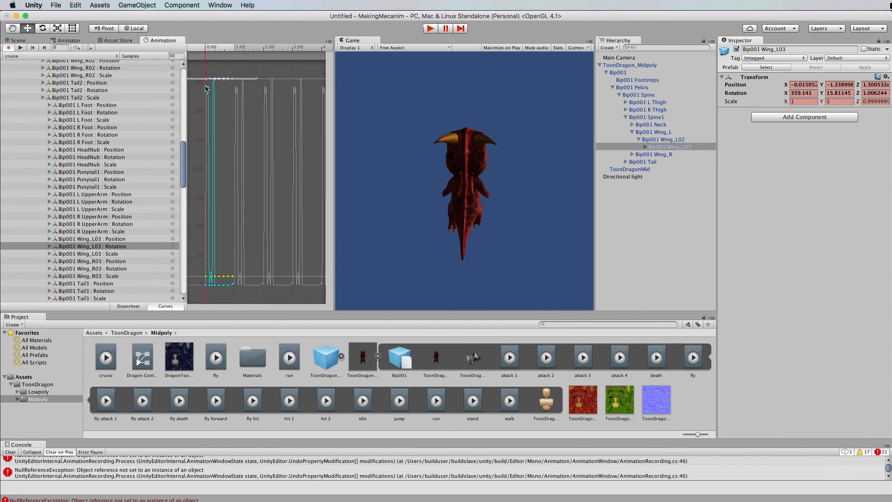
click(206, 285)
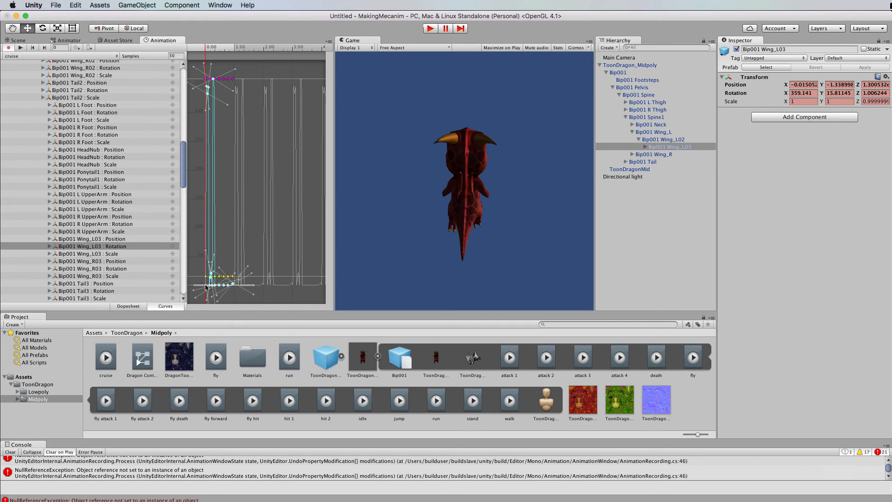
right_click(206, 287)
click(221, 289)
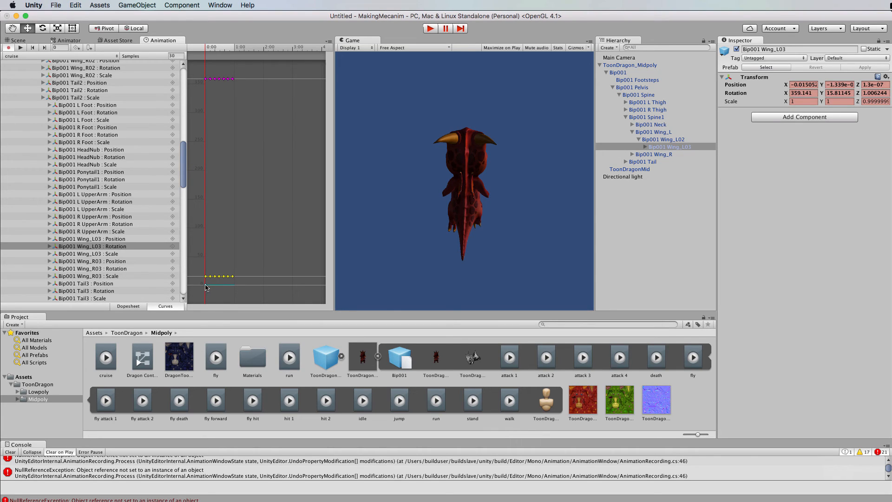
Step: Try different heights for Bip001 Wing_L03's remaining Z rotation key and leave it at about 71
drag(206, 285, 206, 257)
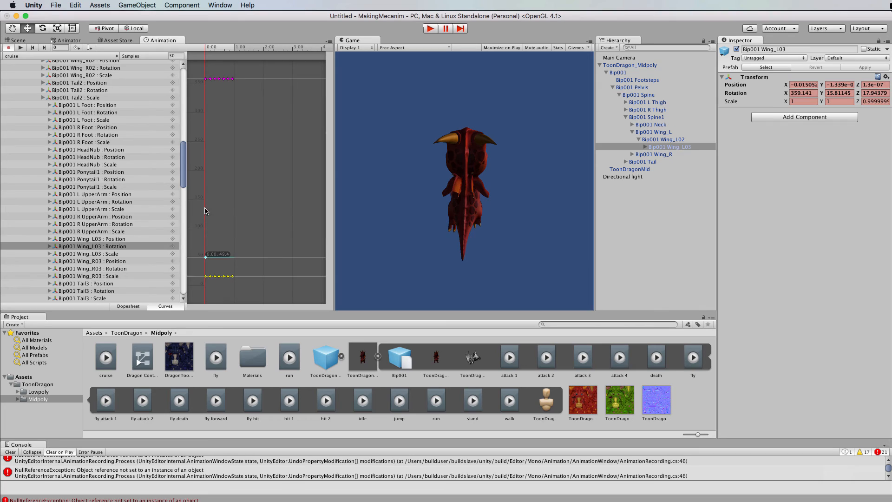
drag(206, 212, 207, 221)
drag(208, 261, 206, 212)
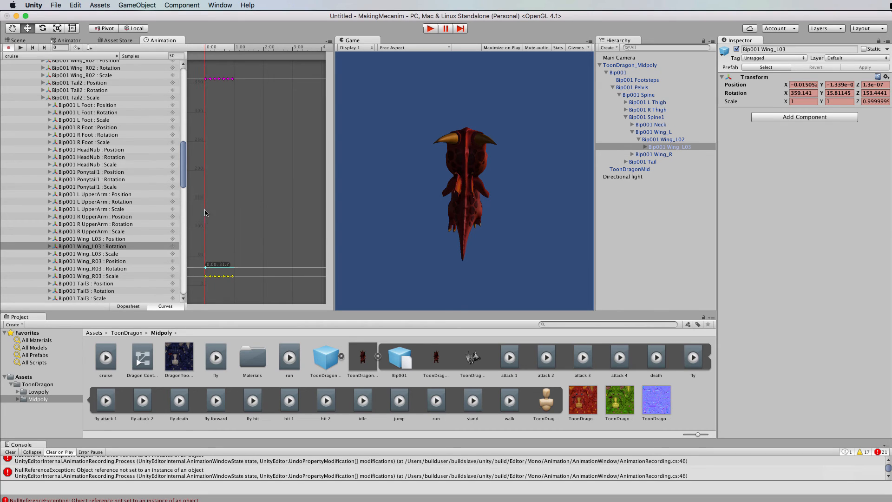
drag(206, 145, 206, 198)
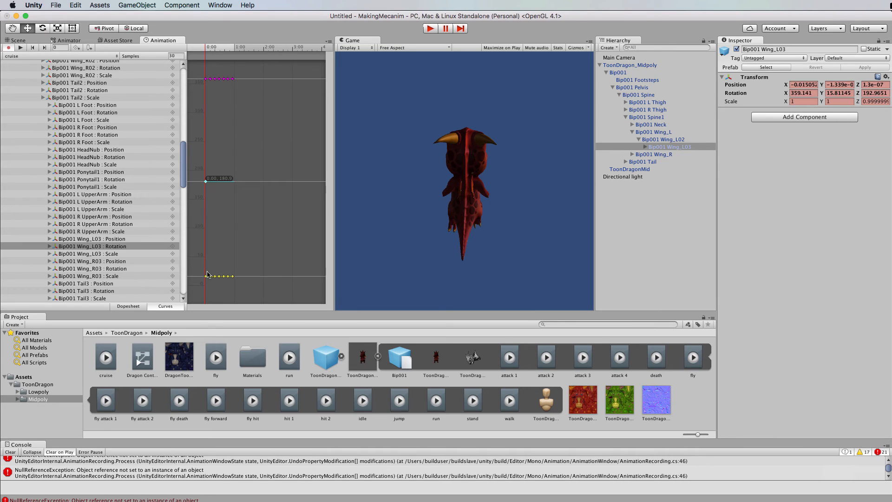
drag(207, 274, 199, 248)
Step: Raise Bip001 Wing_L's remaining Z rotation key to about 154 to stretch the left wing outwards
scroll(110, 160, up, 10)
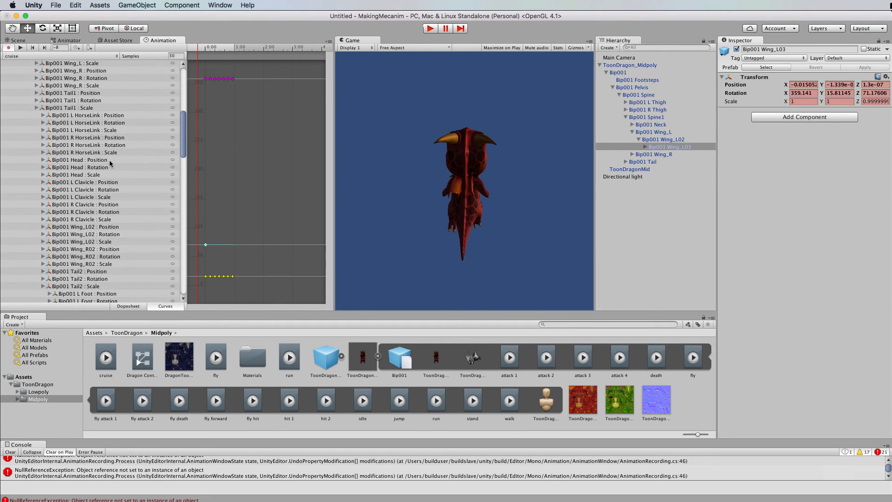
scroll(109, 160, up, 3)
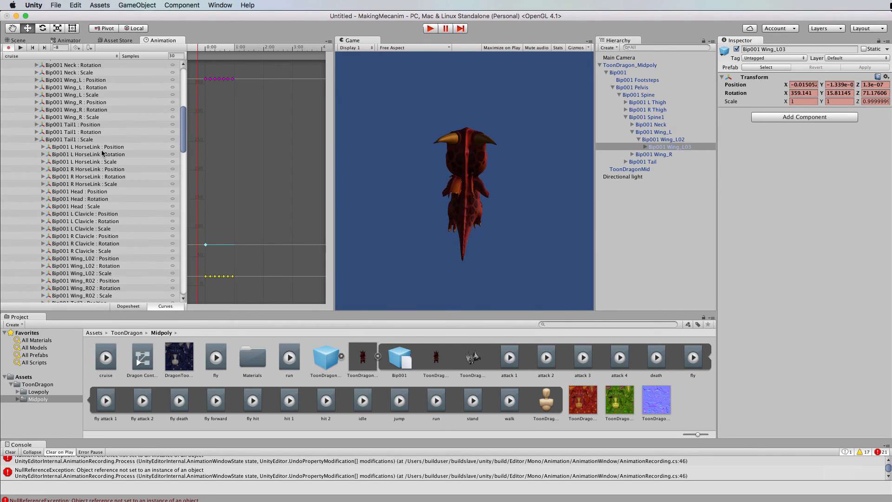
scroll(103, 154, up, 10)
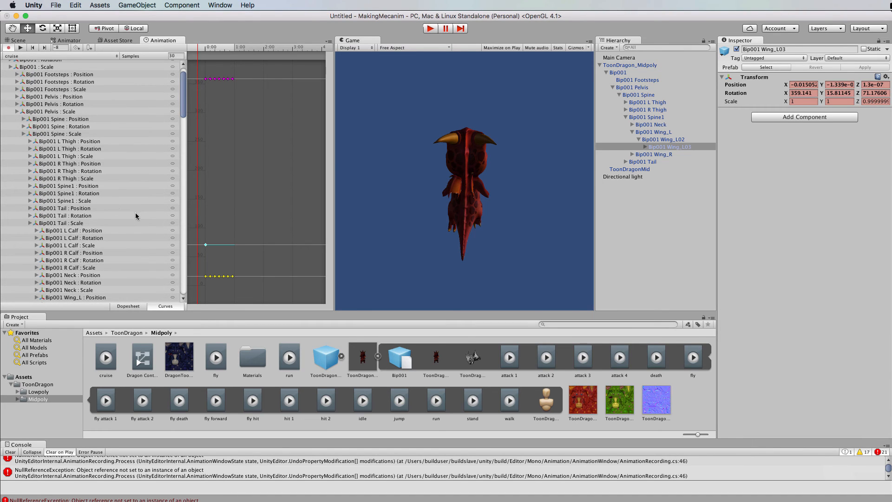
scroll(136, 216, down, 4)
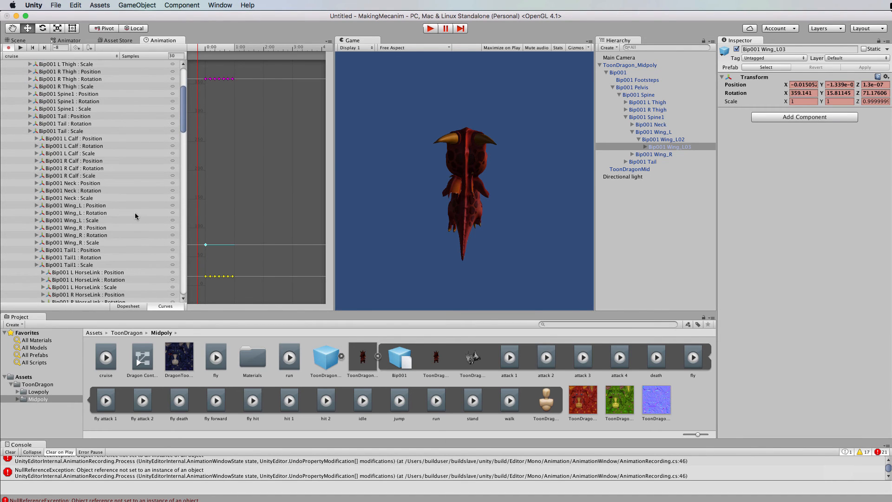
click(99, 213)
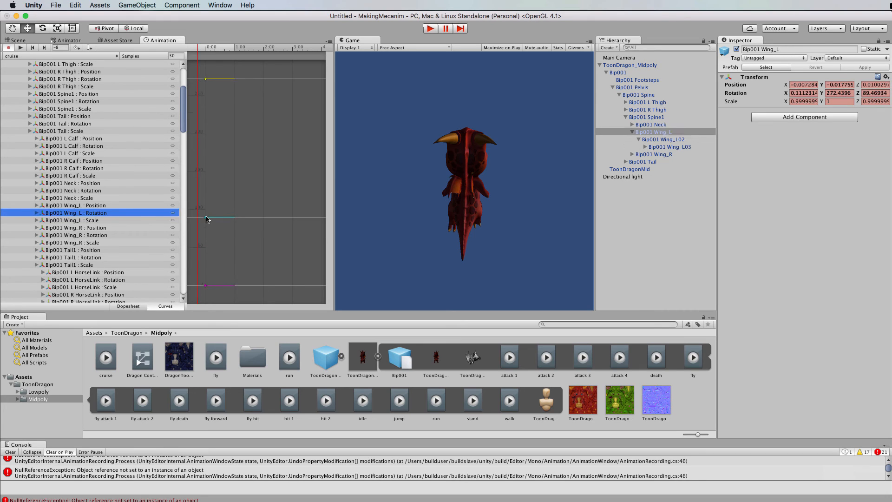
click(206, 217)
drag(206, 217, 206, 199)
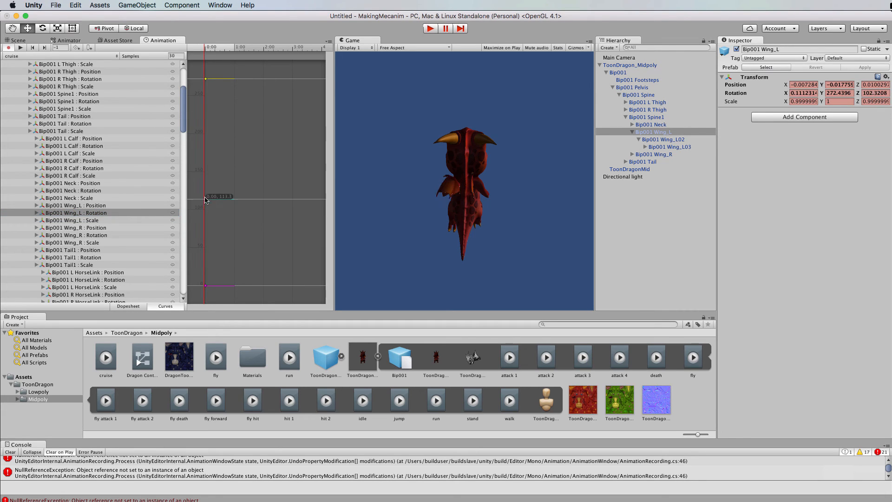
drag(206, 168, 207, 171)
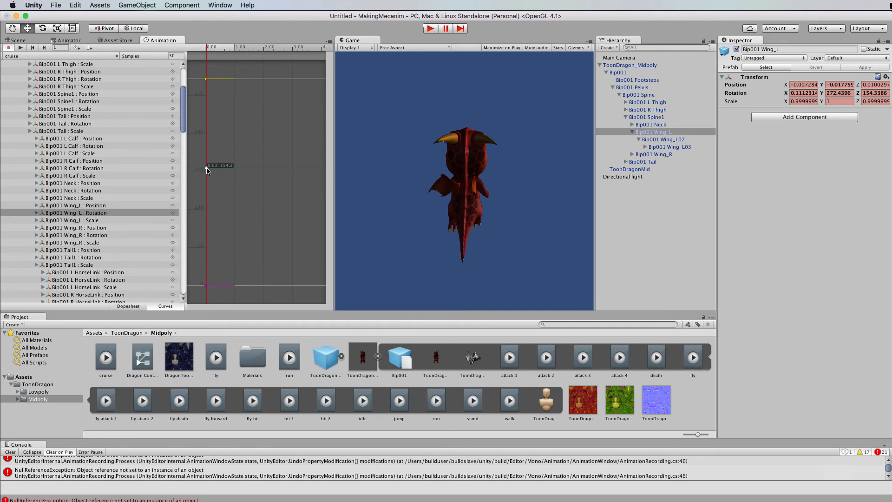
drag(207, 170, 207, 170)
Step: Delete the keys of Bip001 Wing_R's X, Z and Y rotation curves, keeping only the first key of each
click(100, 235)
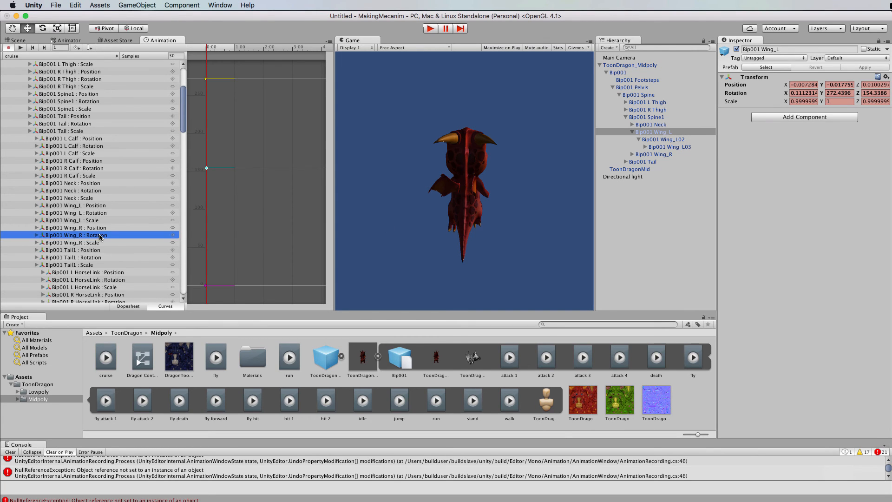
double_click(206, 286)
right_click(206, 285)
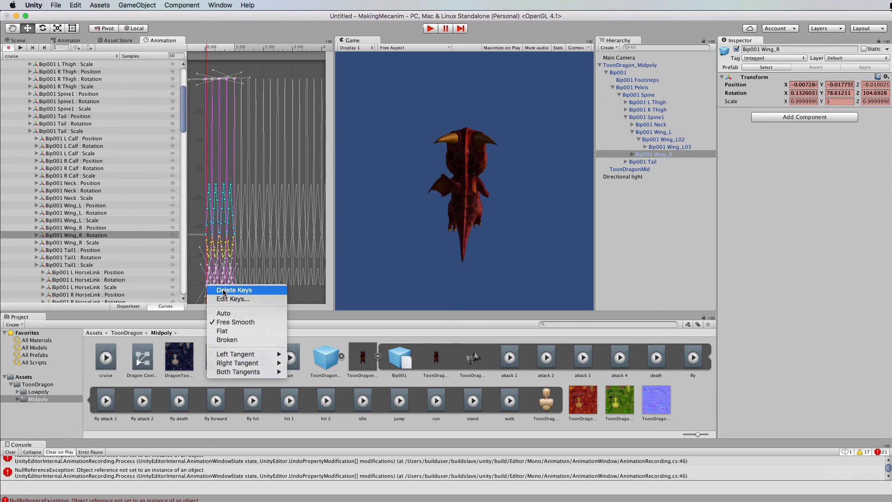
click(223, 291)
right_click(205, 236)
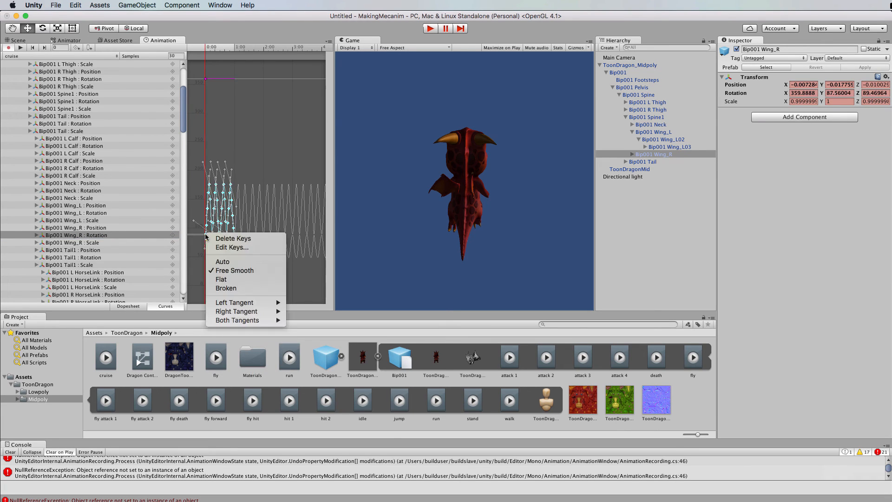
click(238, 239)
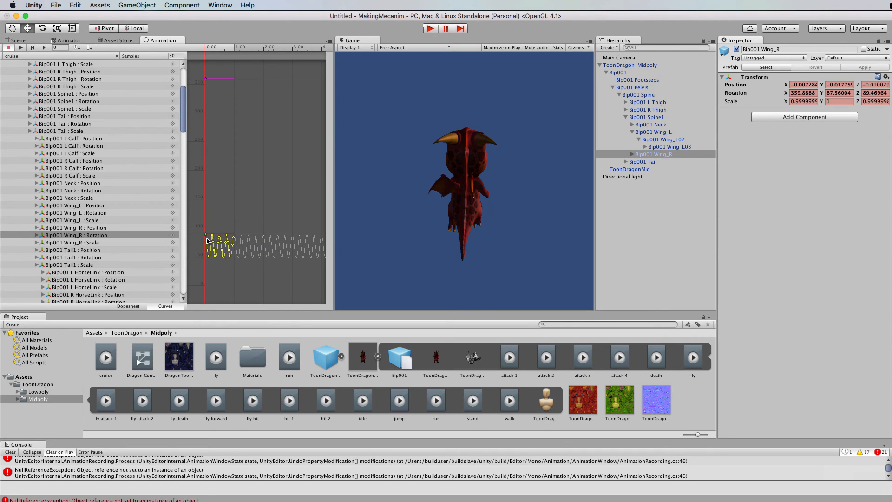
click(207, 242)
right_click(207, 242)
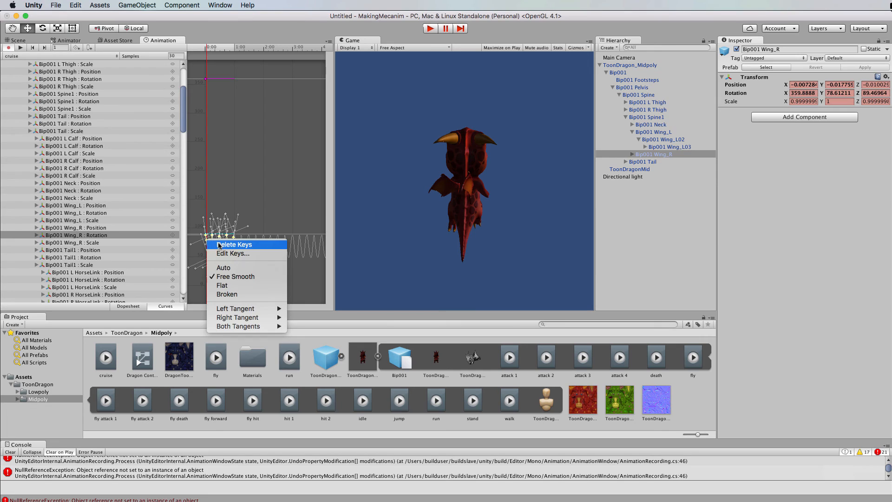
click(221, 248)
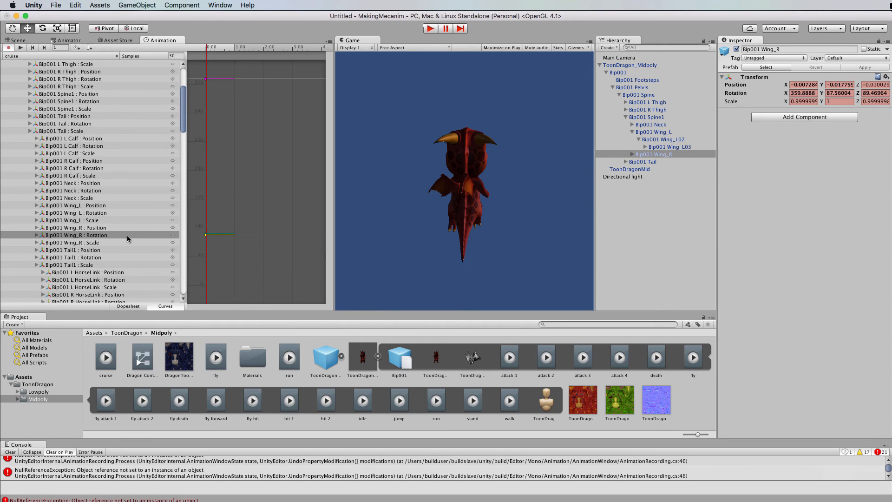
Step: Delete the keys of Bip001 Wing_R02's Z rotation curve, keeping only the one at frame 0
scroll(127, 236, down, 5)
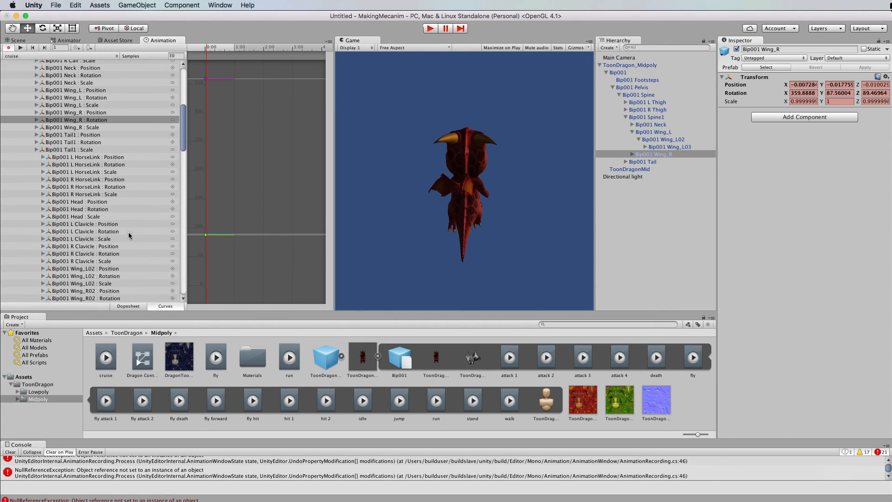
scroll(128, 235, down, 2)
click(115, 271)
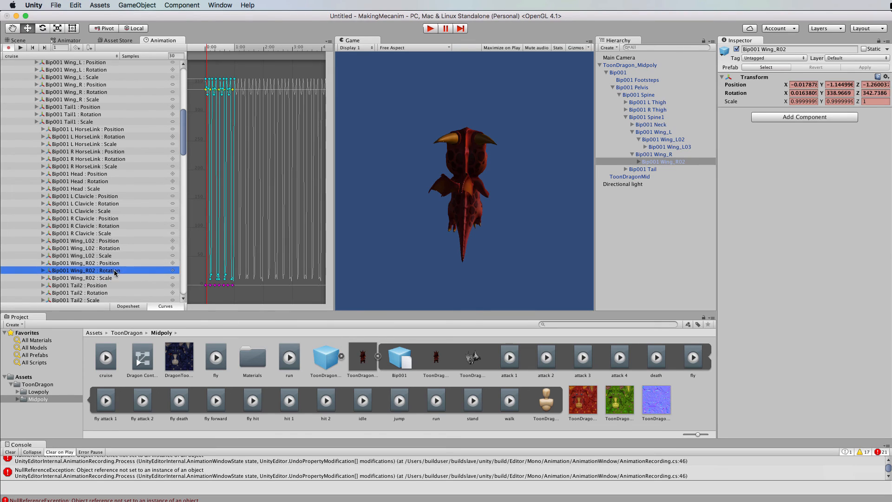
click(206, 81)
right_click(206, 81)
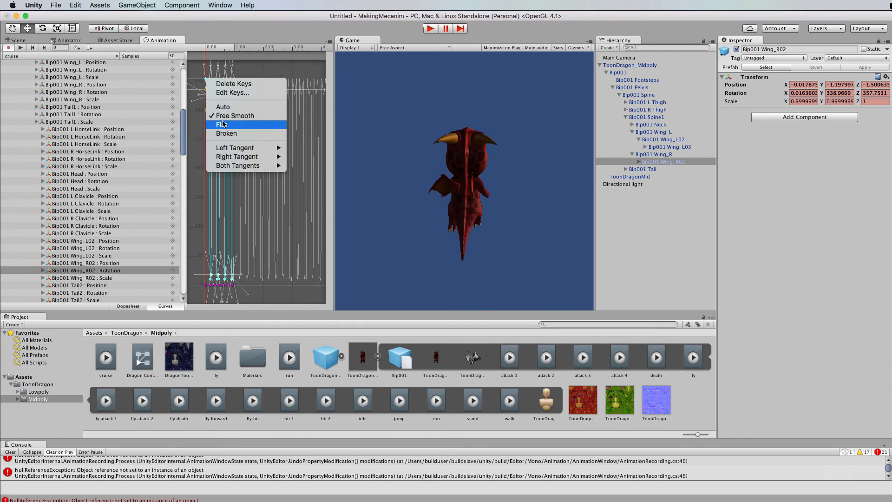
click(227, 84)
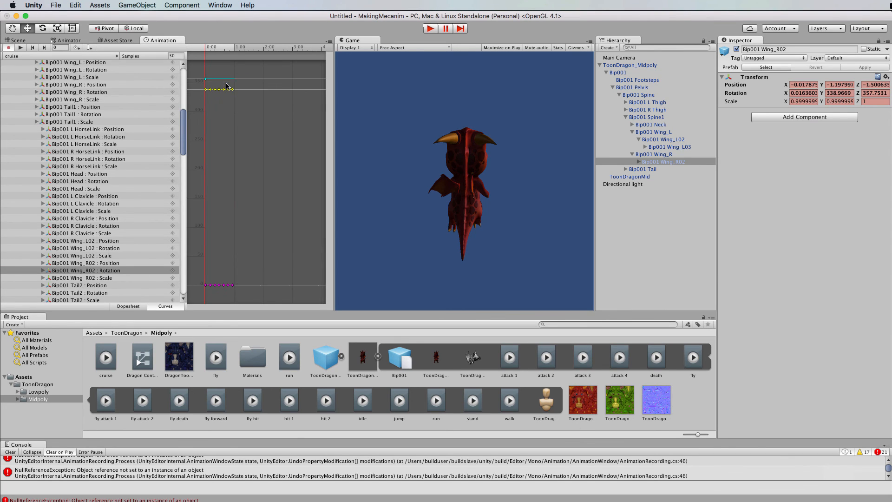
Step: Delete the keys of Bip001 Wing_R03's Z rotation curve except the one at frame 0, and scrub the clip to check the wing
drag(183, 150, 183, 190)
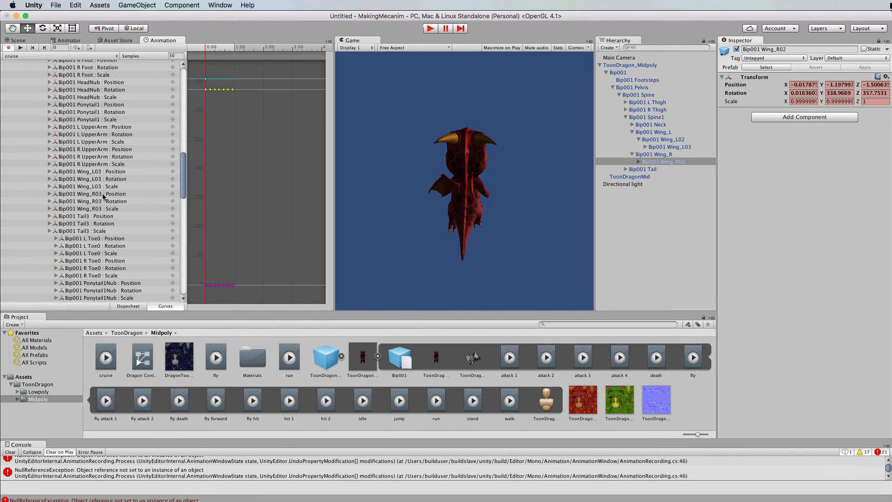
click(117, 201)
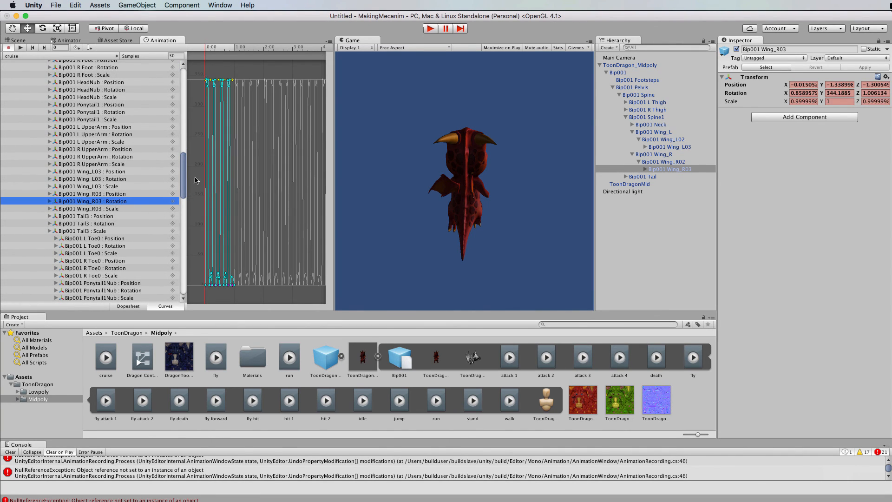
double_click(208, 79)
right_click(207, 79)
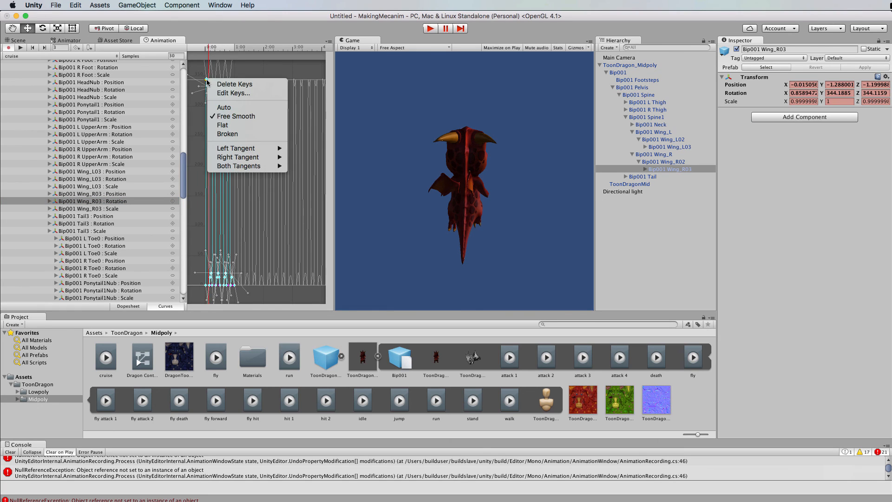
click(219, 84)
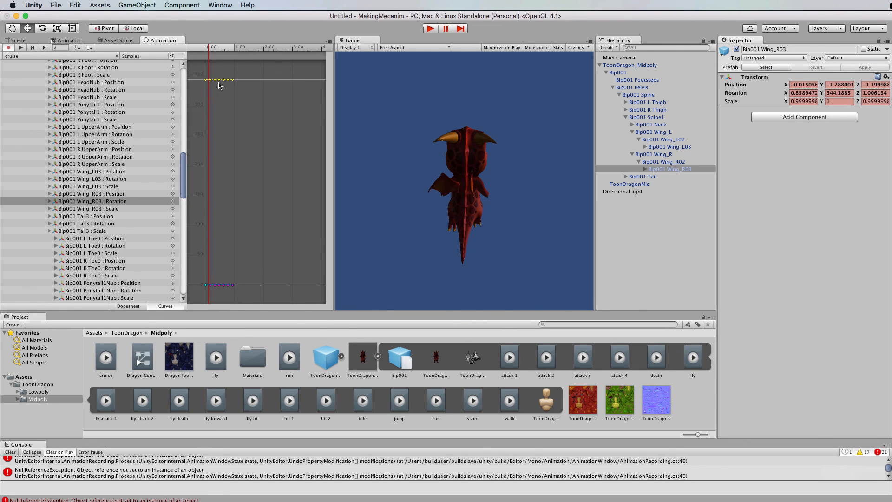
mouse_move(206, 52)
mouse_down()
mouse_move(293, 51)
mouse_move(200, 53)
mouse_move(262, 54)
mouse_move(206, 61)
mouse_move(216, 61)
mouse_up()
Step: Raise Bip001 Wing_R's remaining Z rotation key to about 193.5 to stretch the right wing outwards
drag(184, 170, 185, 107)
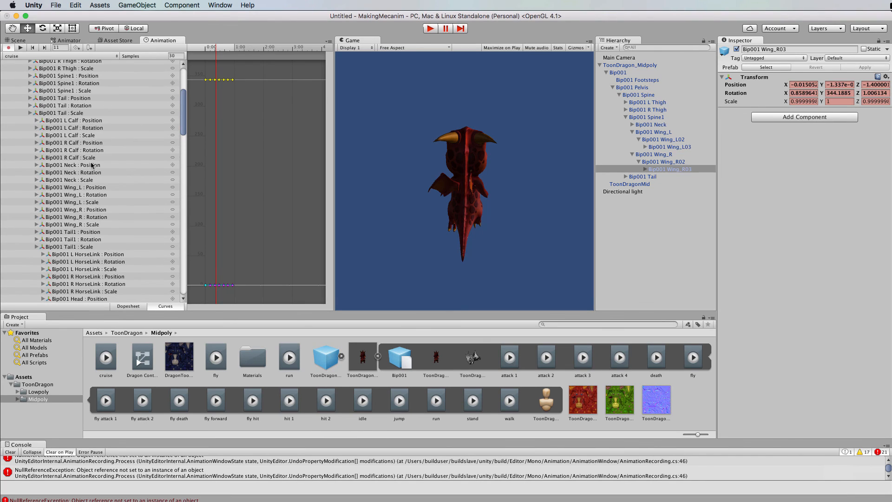
click(93, 217)
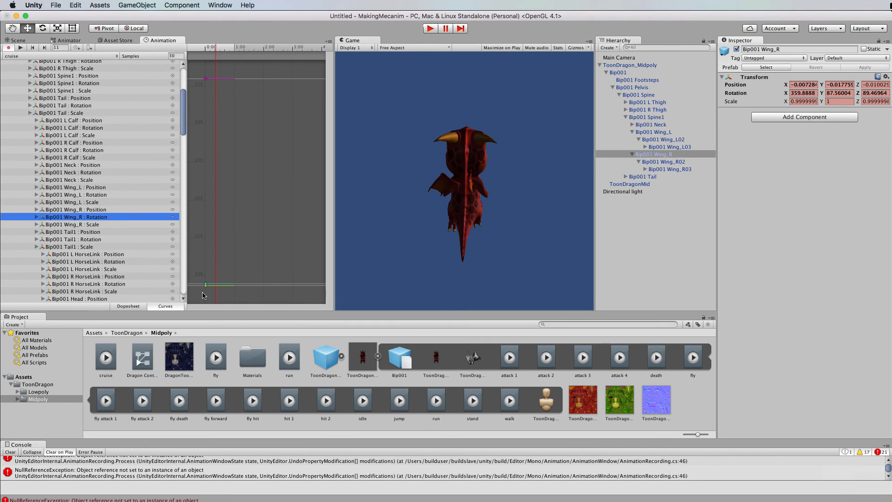
drag(206, 285, 206, 207)
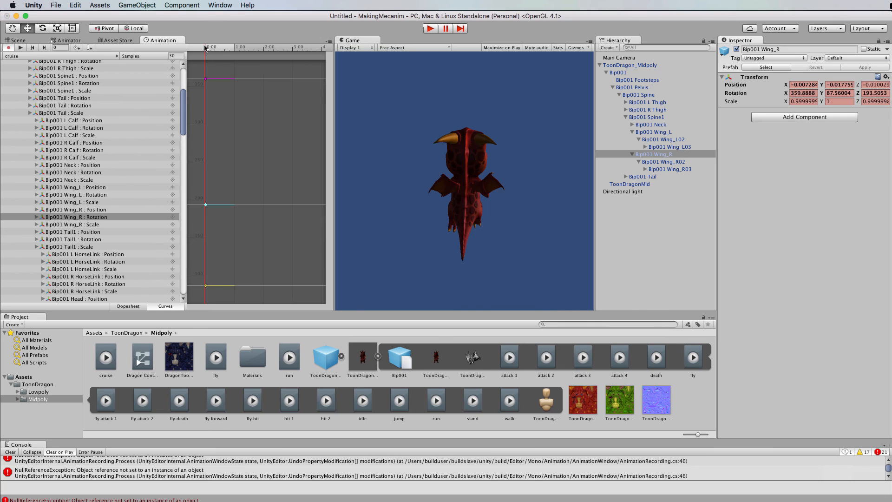
mouse_move(205, 49)
mouse_down()
mouse_move(284, 52)
mouse_move(192, 52)
mouse_move(224, 52)
mouse_move(203, 55)
mouse_up()
Step: Run the scene in play mode twice to check the dragon's cruise animation from the side in the Scene view
click(22, 41)
scroll(207, 233, up, 10)
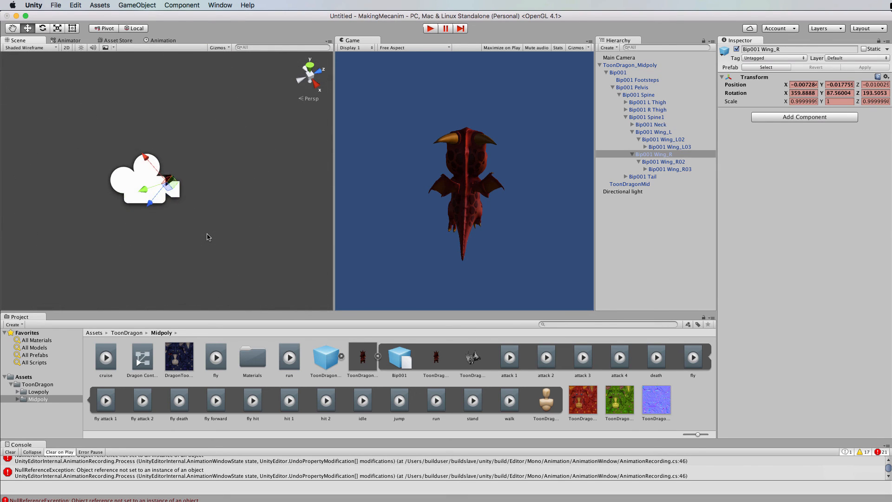
scroll(208, 236, up, 5)
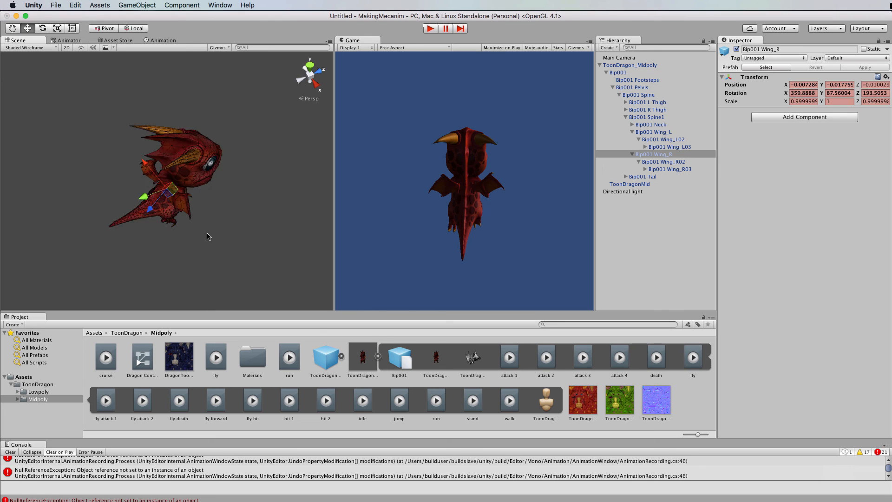
alt+drag(237, 253, 221, 138)
click(431, 29)
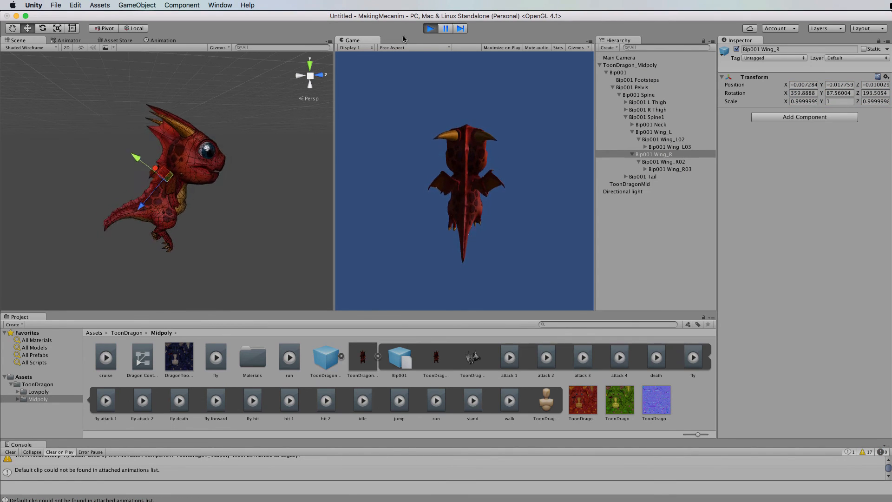
click(432, 30)
click(431, 29)
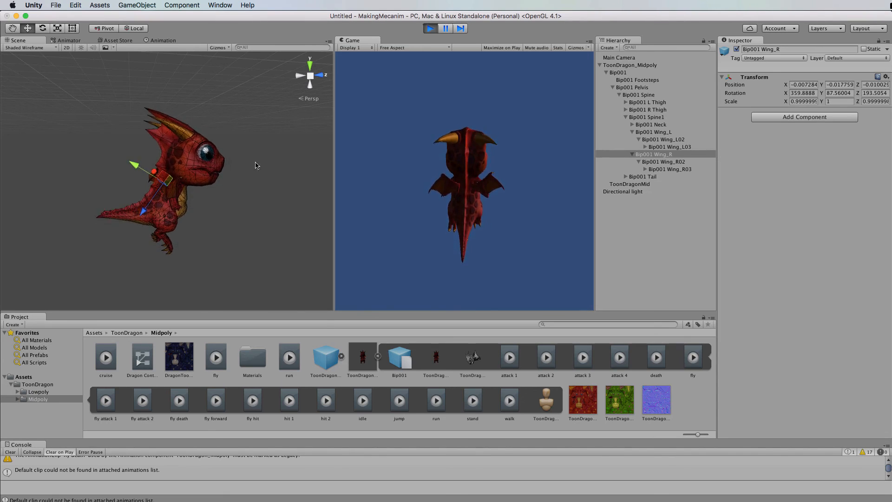
click(430, 29)
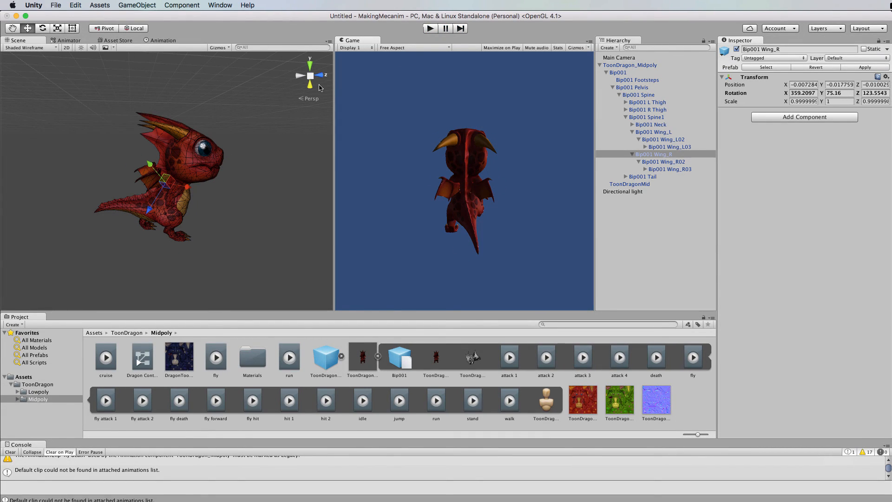